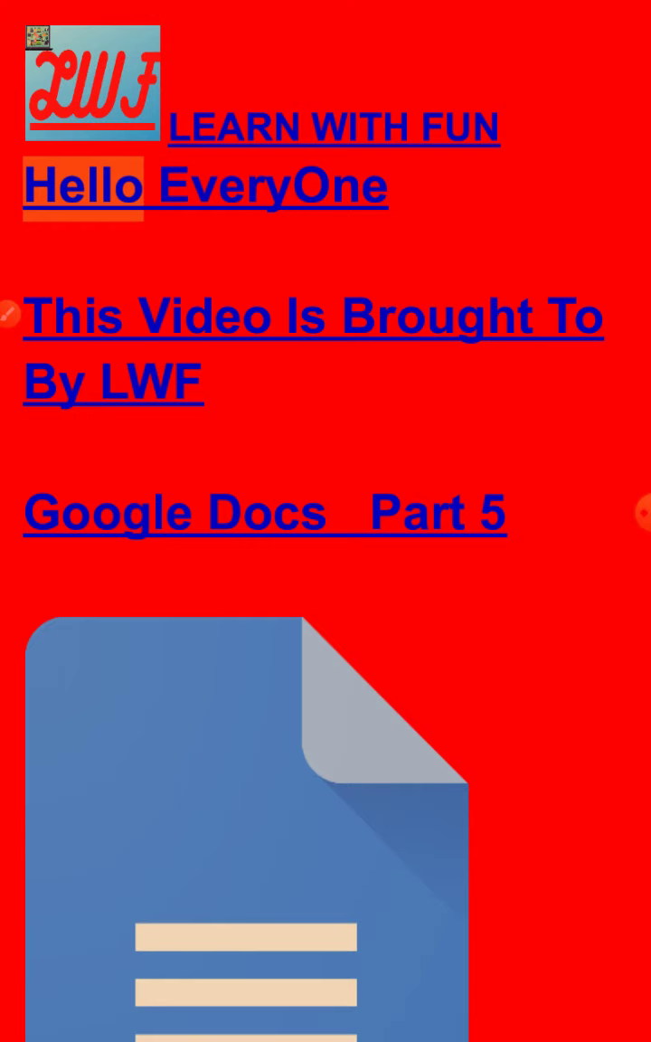
Let the LWF Google Docs Part 5 title card finish and reach the tablet's home screen
click(644, 512)
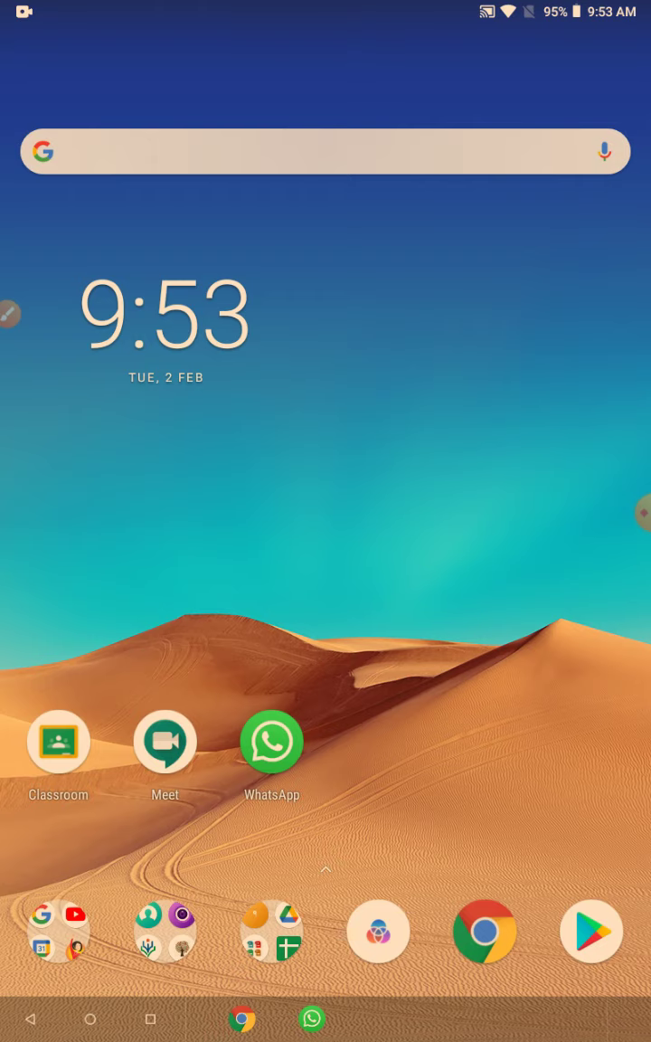
Launch Google Docs from the app folder in the dock
click(628, 512)
click(271, 931)
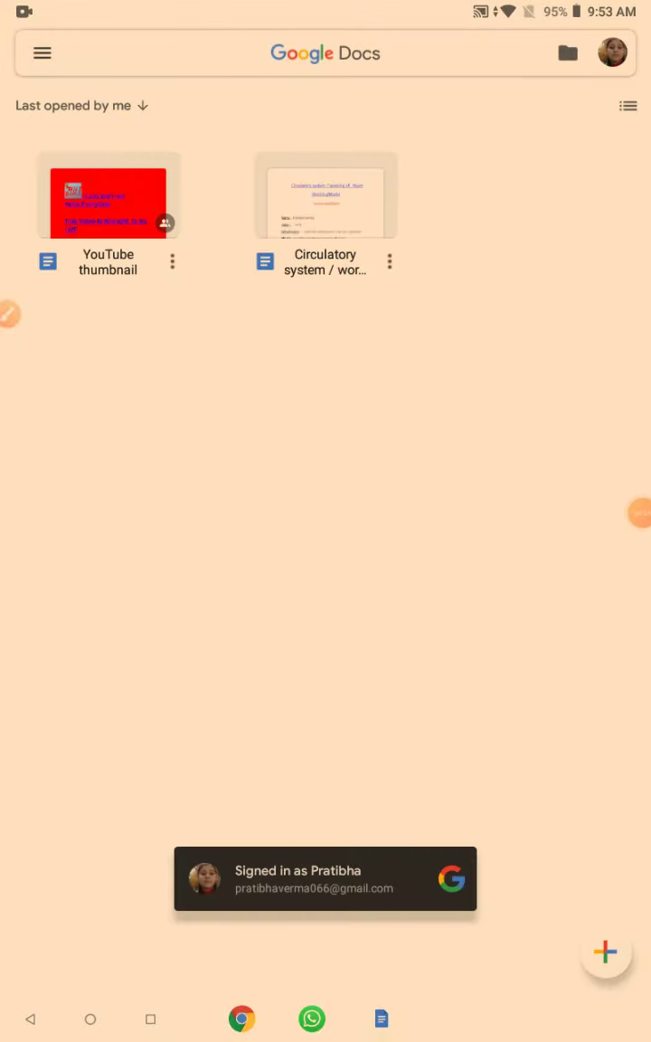
click(628, 497)
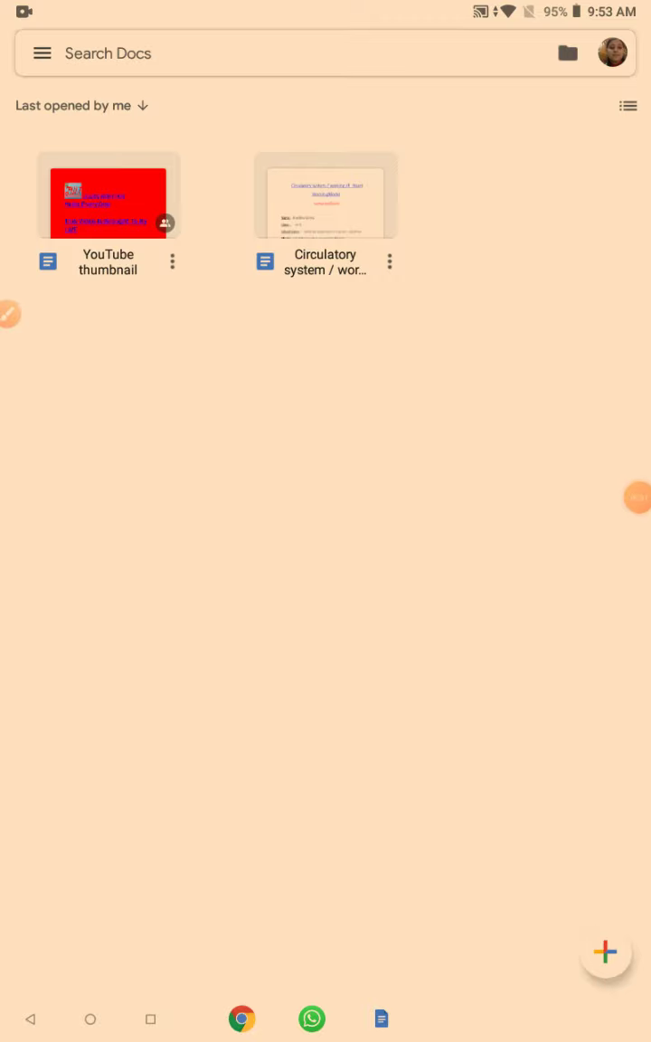
click(551, 648)
Show the + button's options for creating a new document
click(605, 951)
click(14, 318)
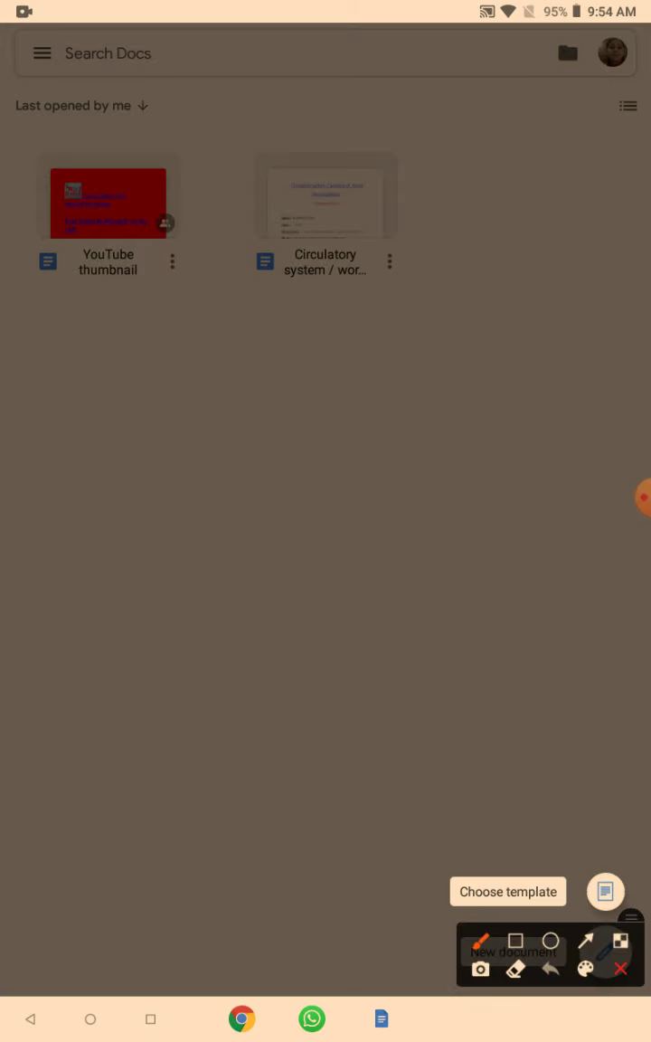
drag(630, 916, 287, 928)
click(171, 949)
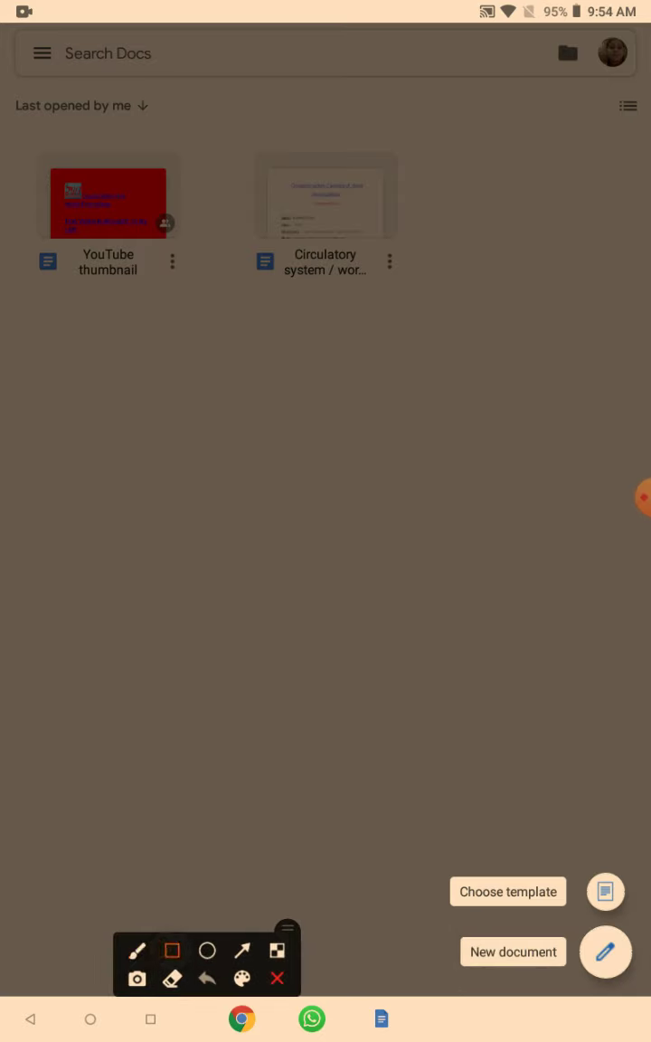
mouse_move(571, 839)
mouse_down()
mouse_move(633, 934)
mouse_move(630, 995)
mouse_up()
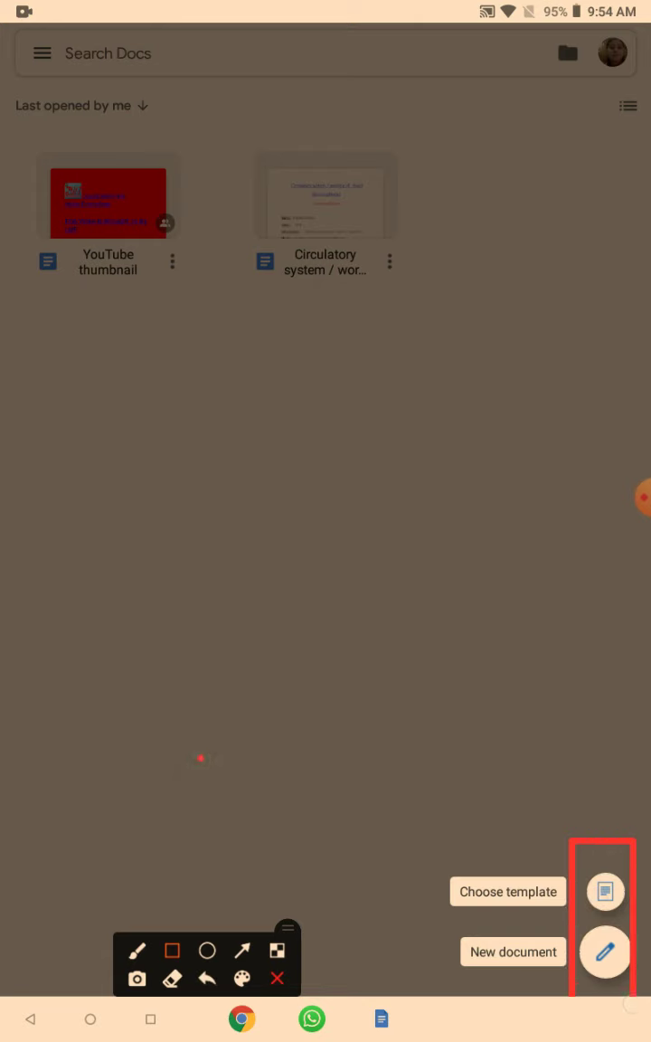
click(276, 977)
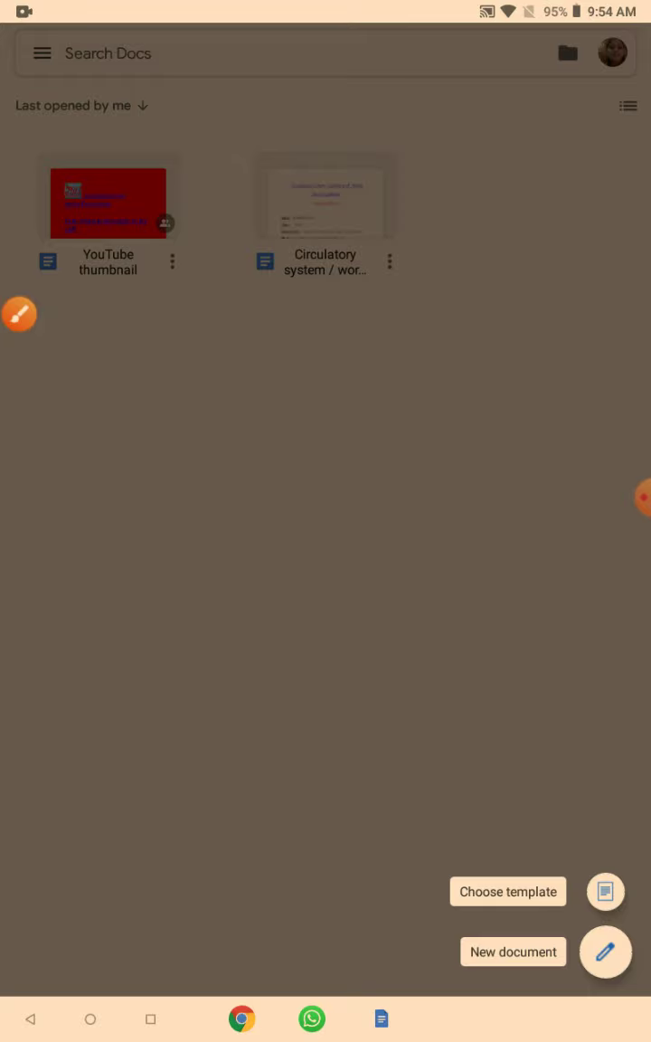
Close the new-document options and return to the recent documents list
click(474, 728)
click(18, 313)
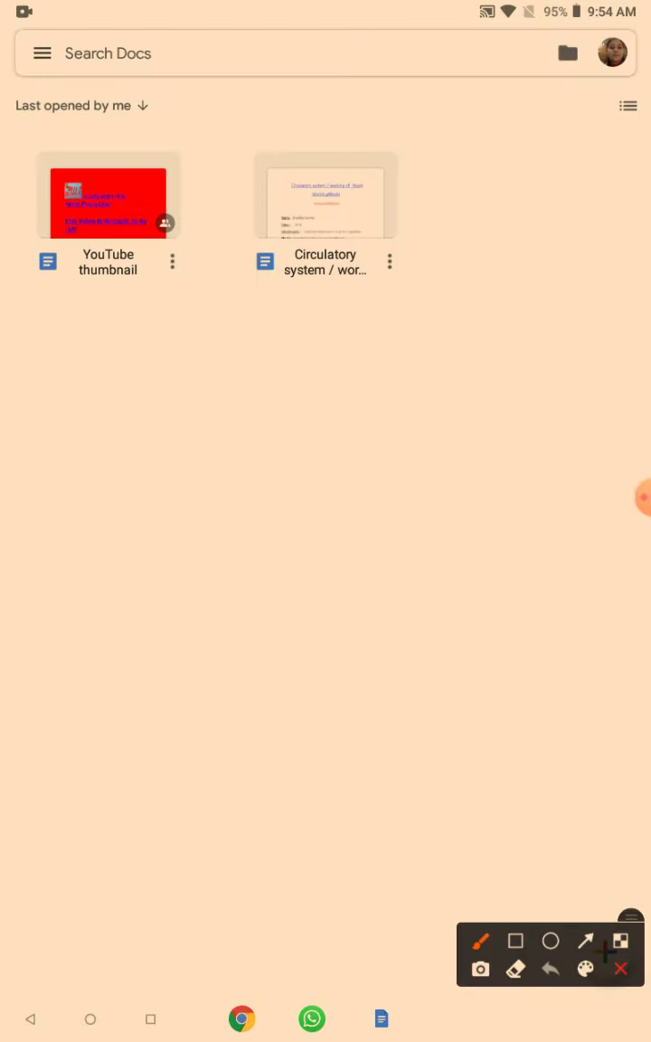
click(454, 683)
click(620, 941)
click(481, 941)
click(621, 967)
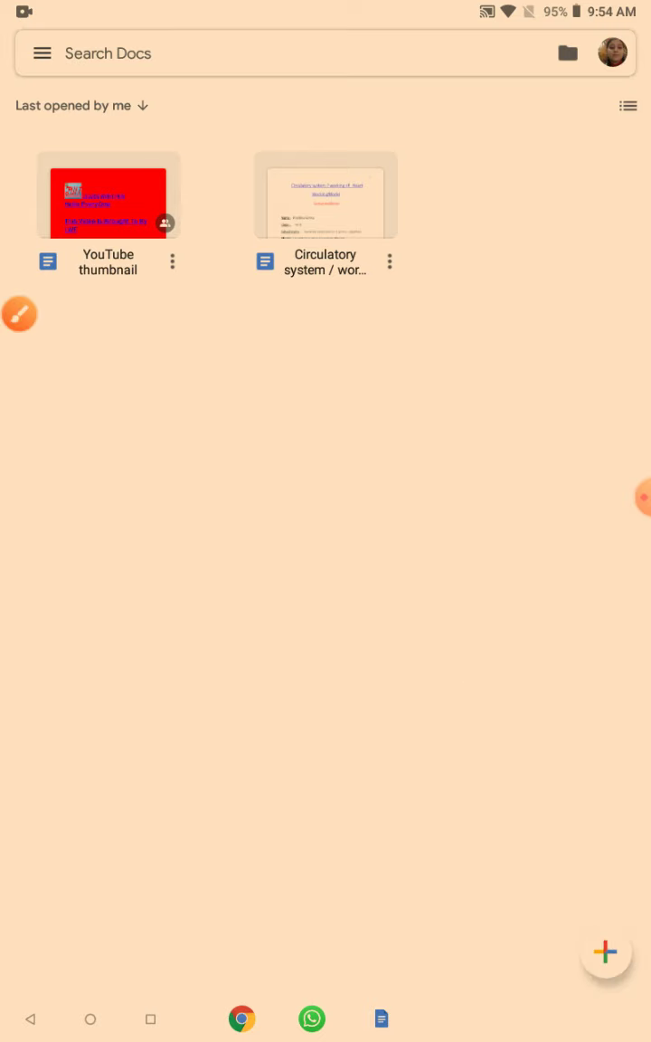
click(18, 314)
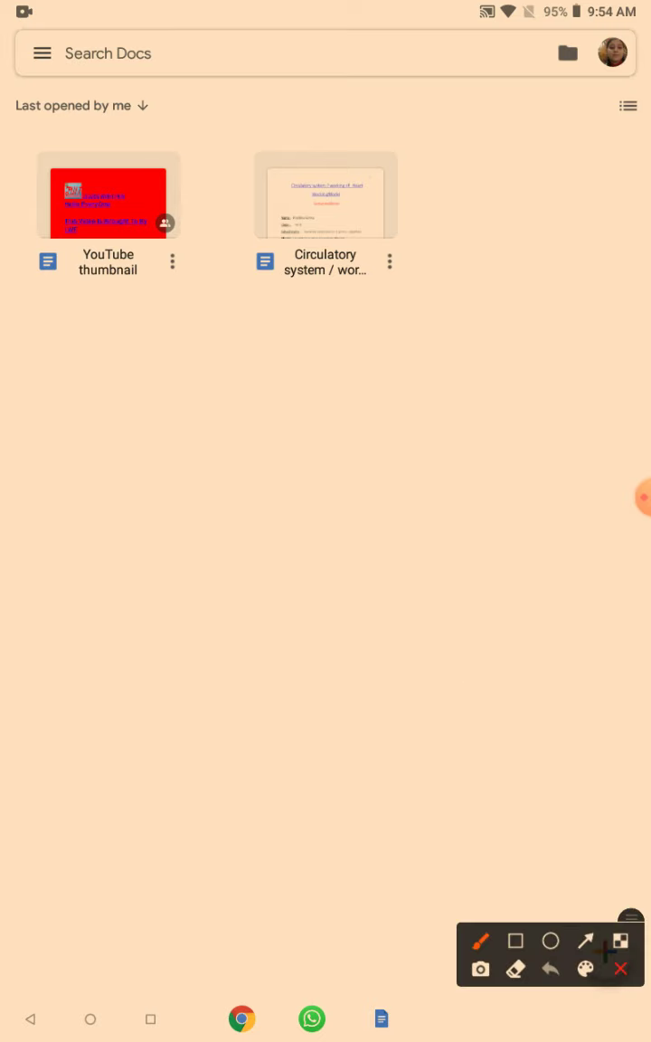
Open the ☰ menu listing the Docs sections
click(550, 940)
drag(4, 14, 74, 89)
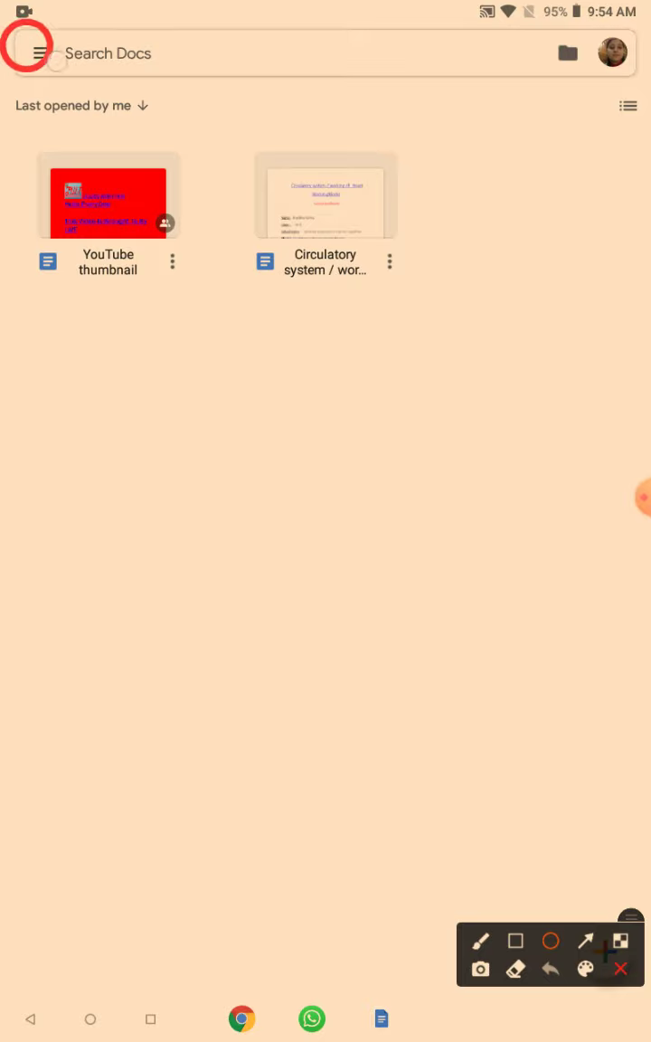
click(621, 967)
click(42, 53)
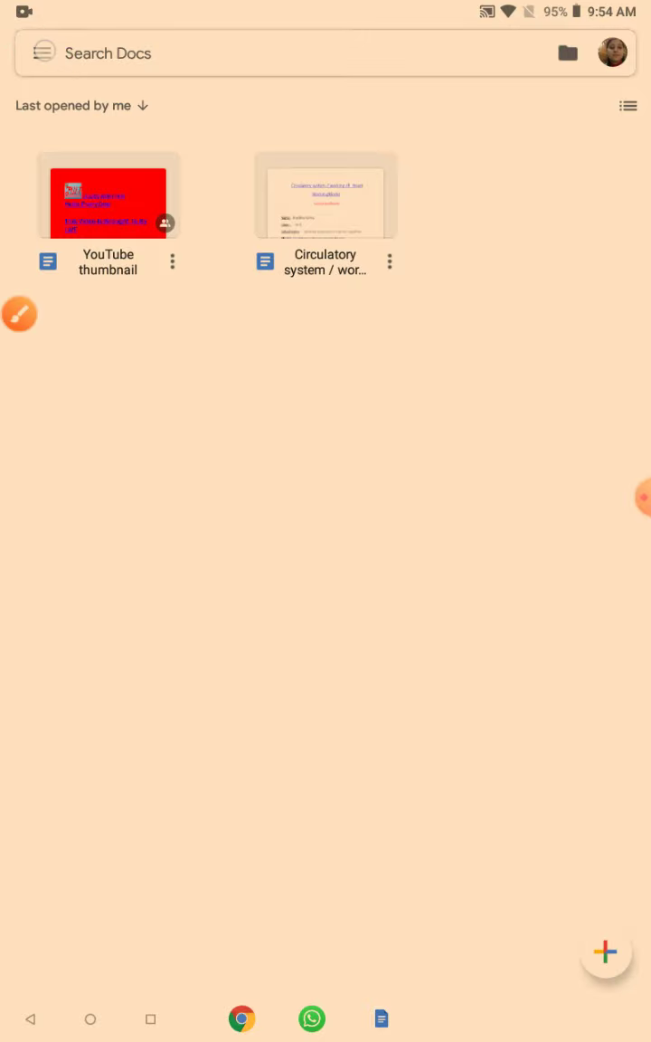
click(18, 313)
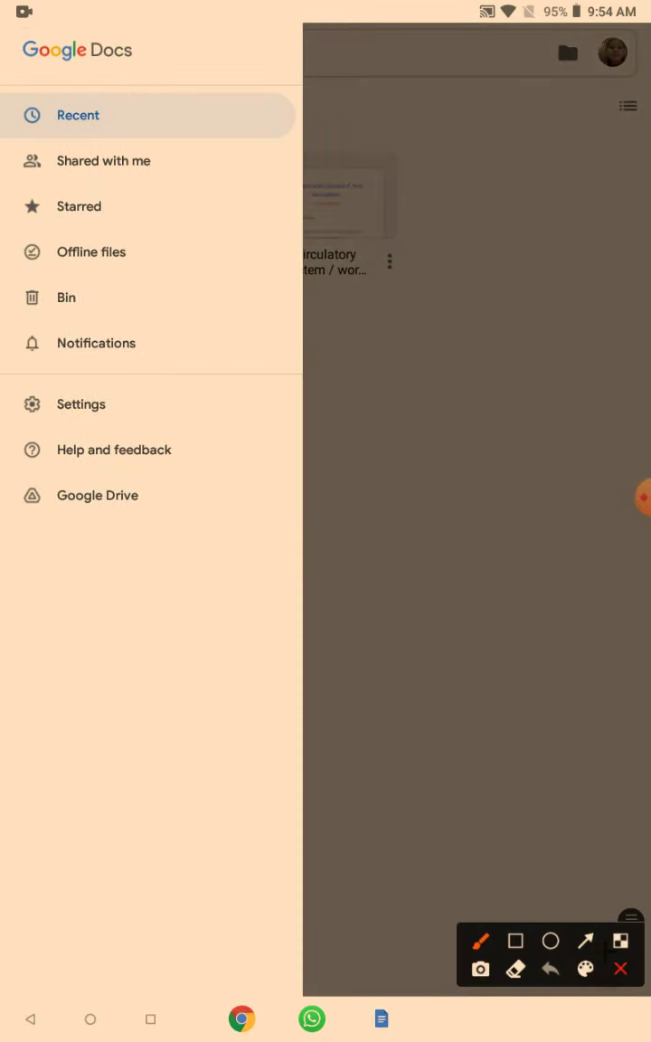
click(516, 941)
drag(14, 471, 151, 545)
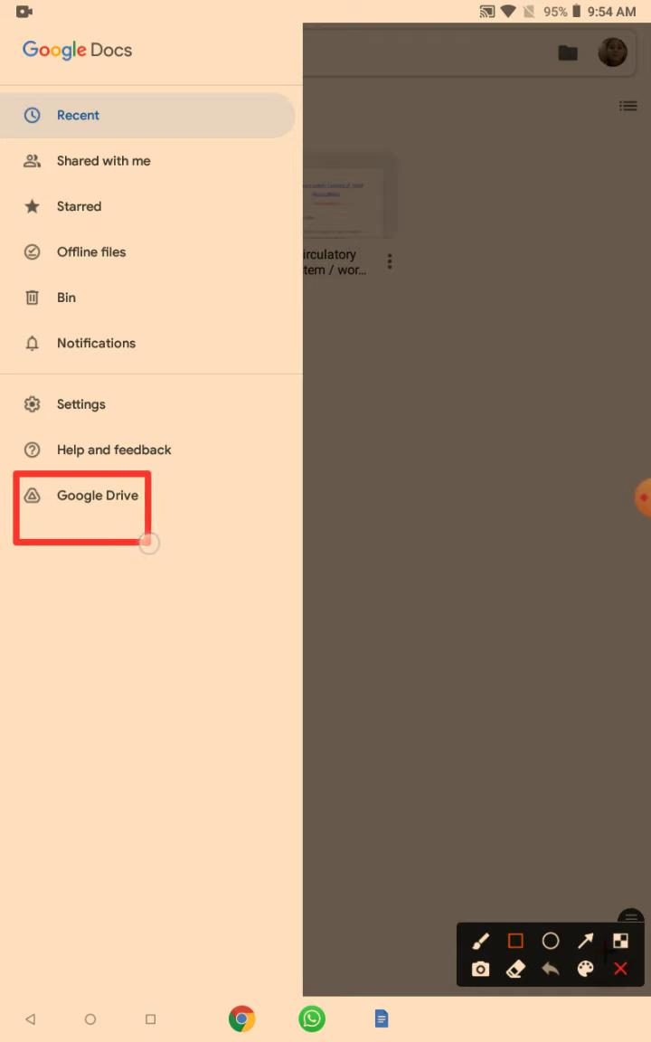
click(620, 969)
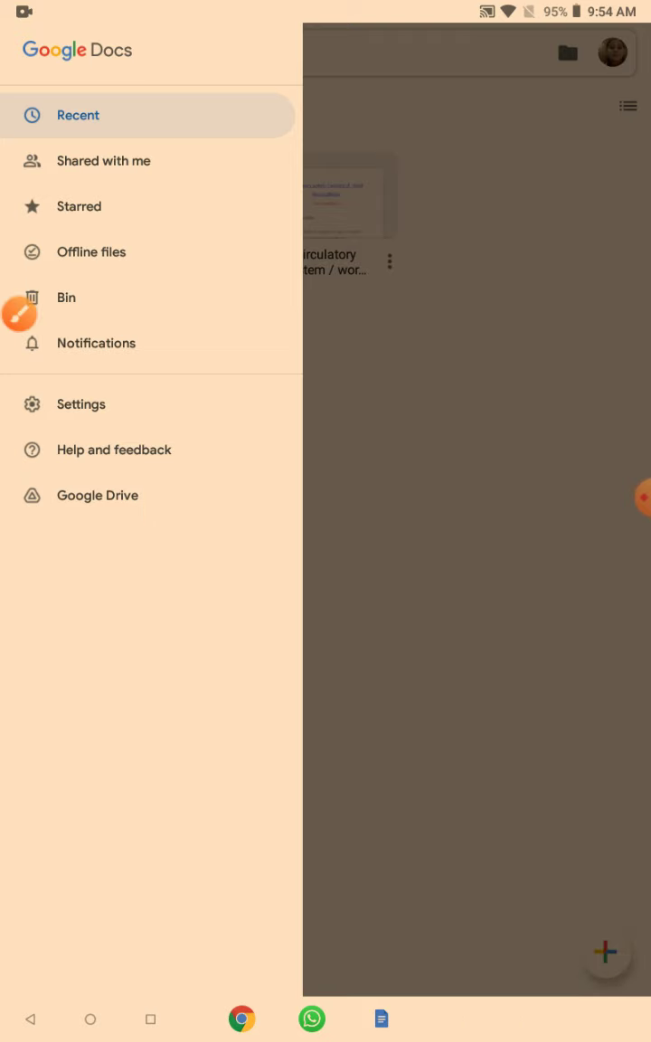
Turn on Create Word files in Settings, then show the new-file options with New Word file
click(126, 398)
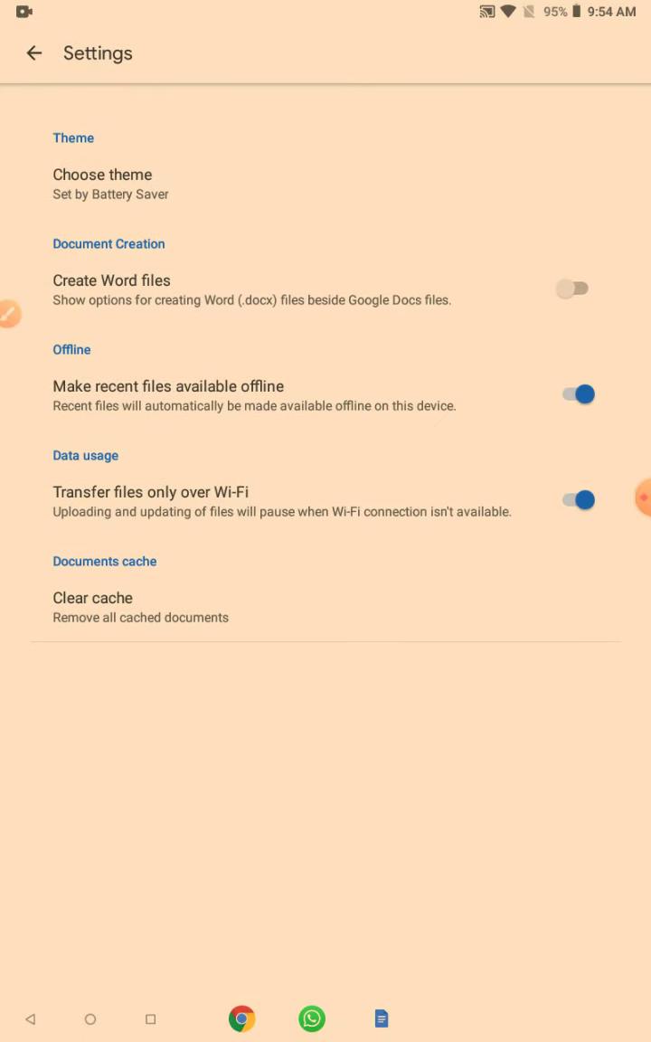
click(9, 314)
click(516, 940)
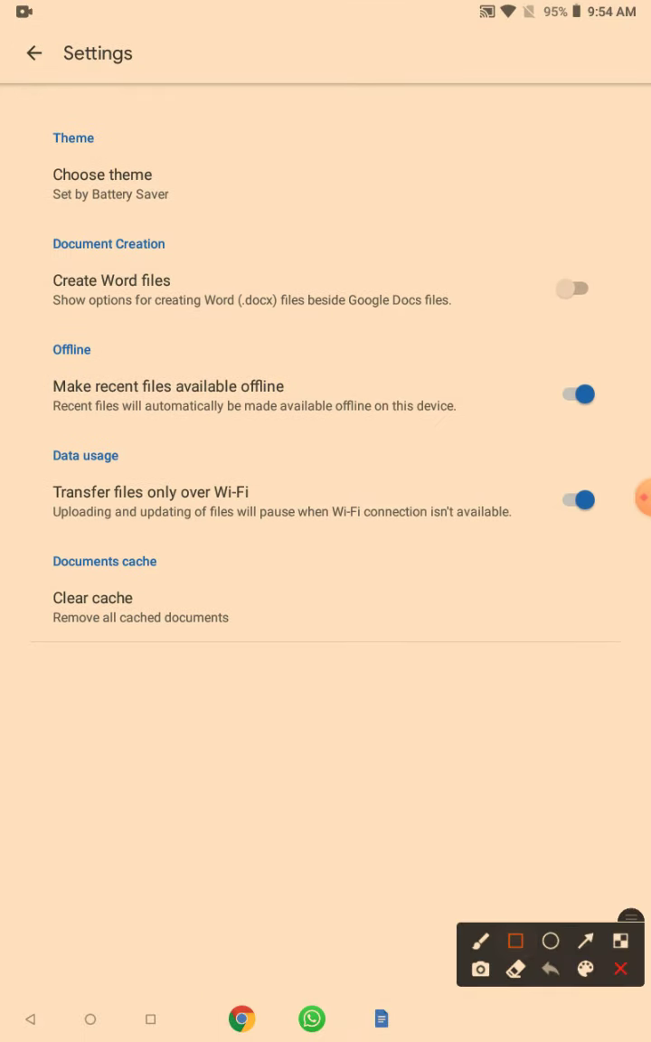
drag(506, 264, 620, 316)
click(621, 967)
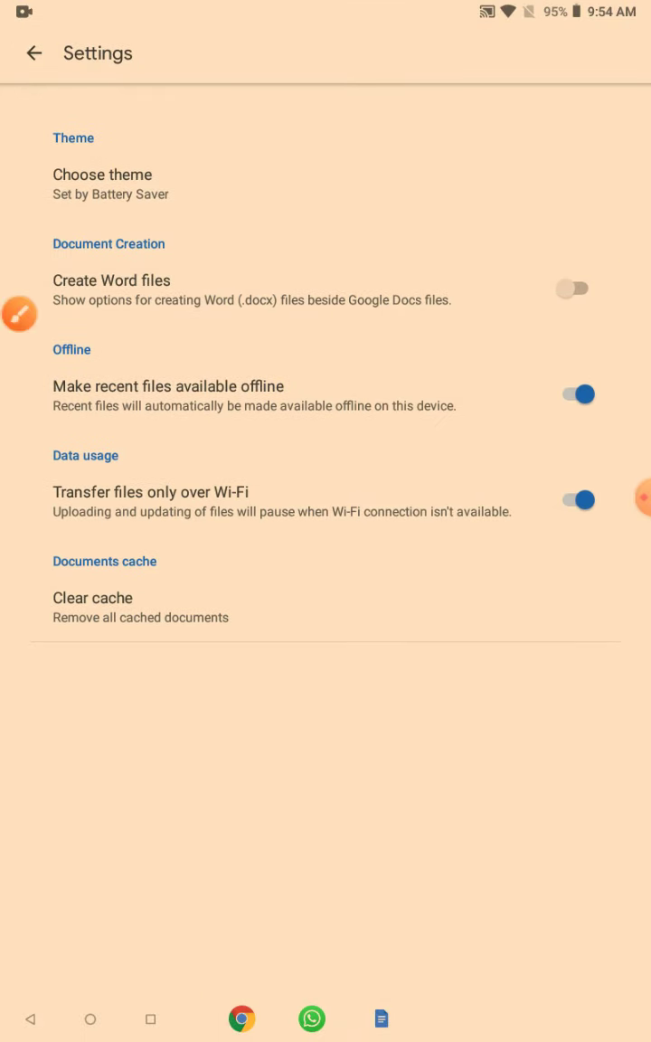
click(574, 288)
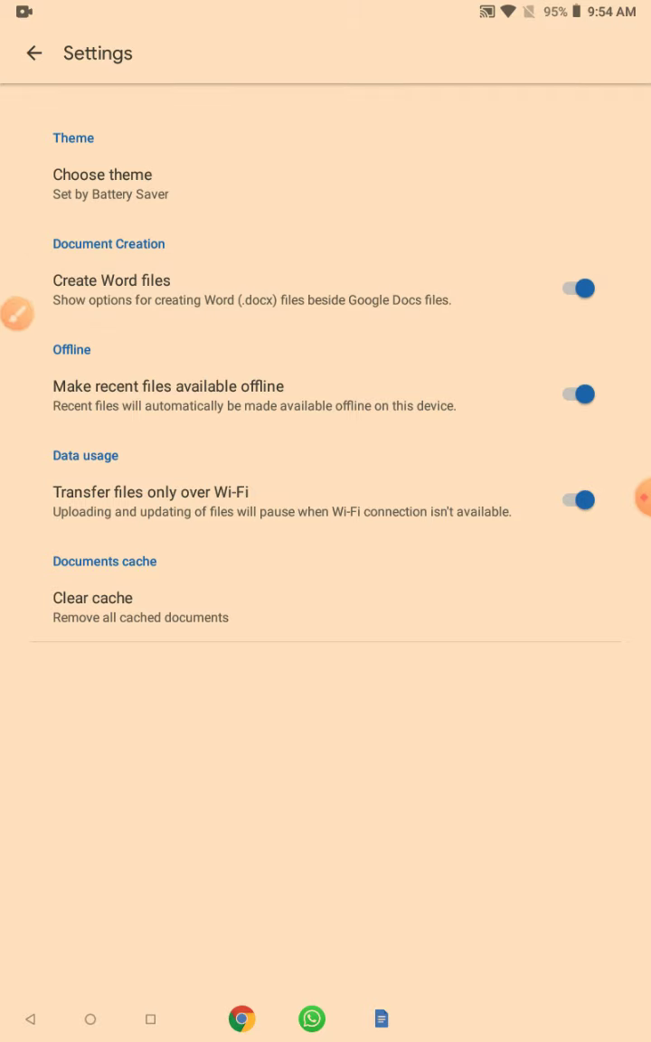
click(30, 1018)
click(605, 952)
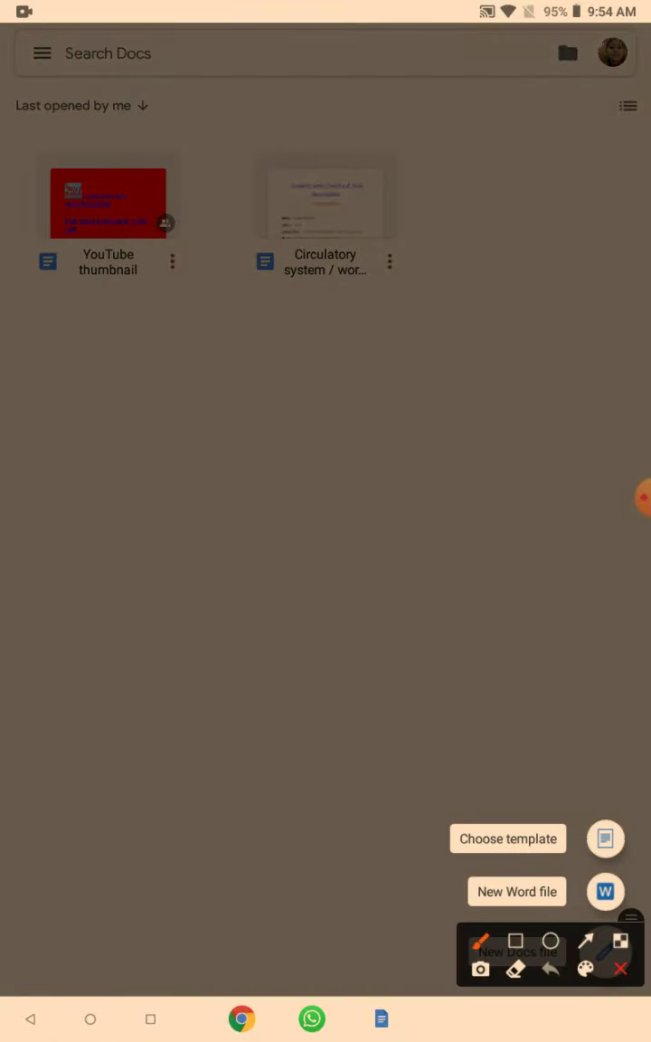
Create a New Docs file, opening a blank document in Normal text, Arial 11
click(515, 941)
drag(556, 852, 639, 907)
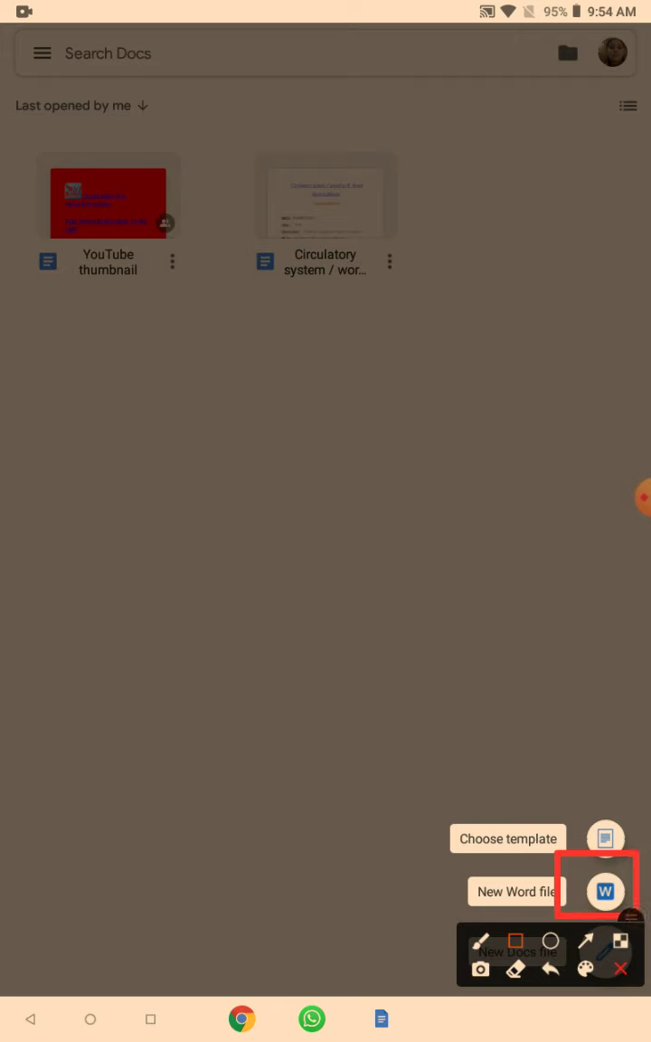
click(620, 969)
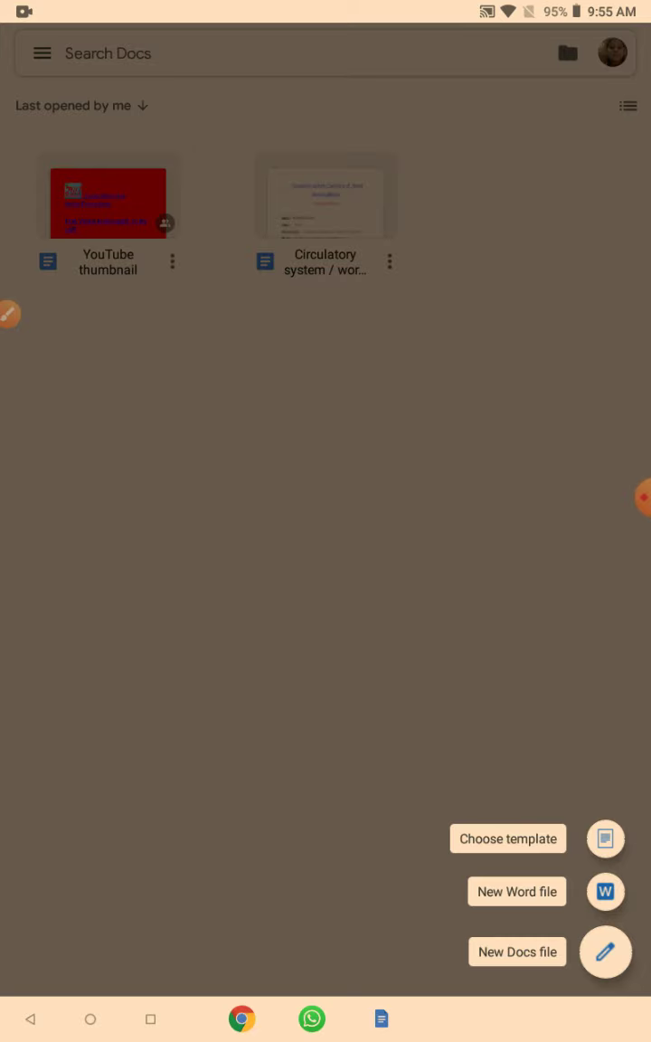
click(605, 951)
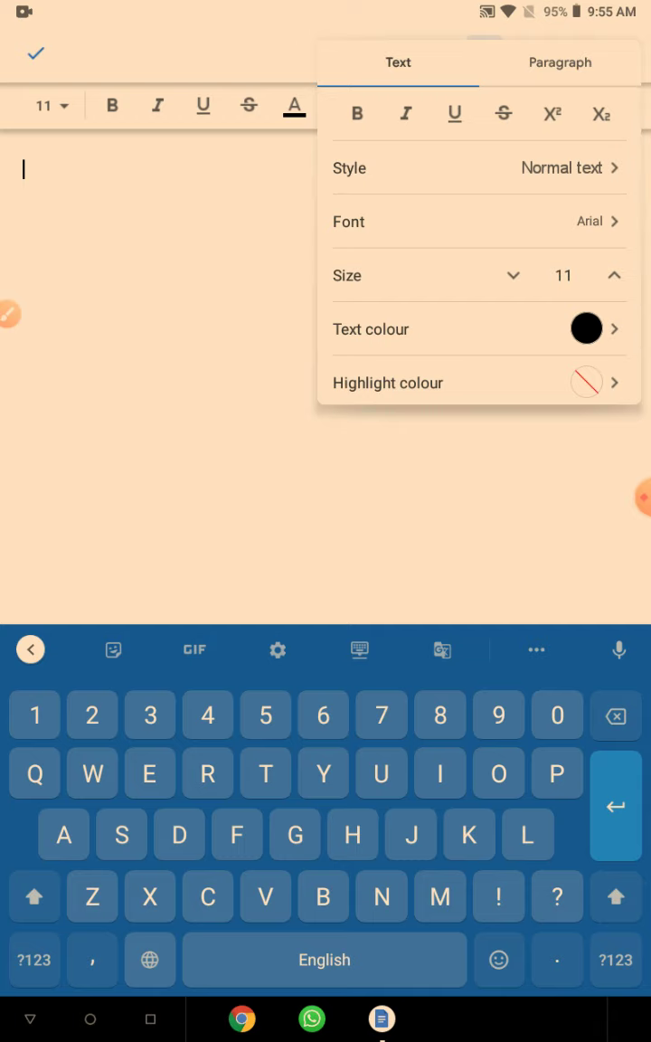
click(9, 313)
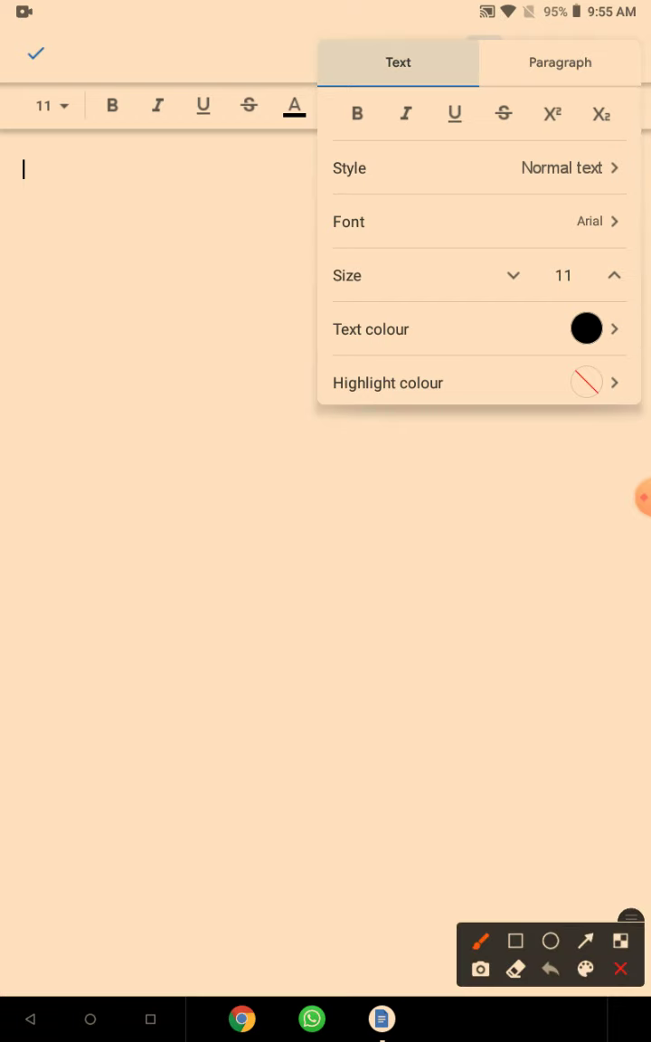
drag(337, 101, 371, 143)
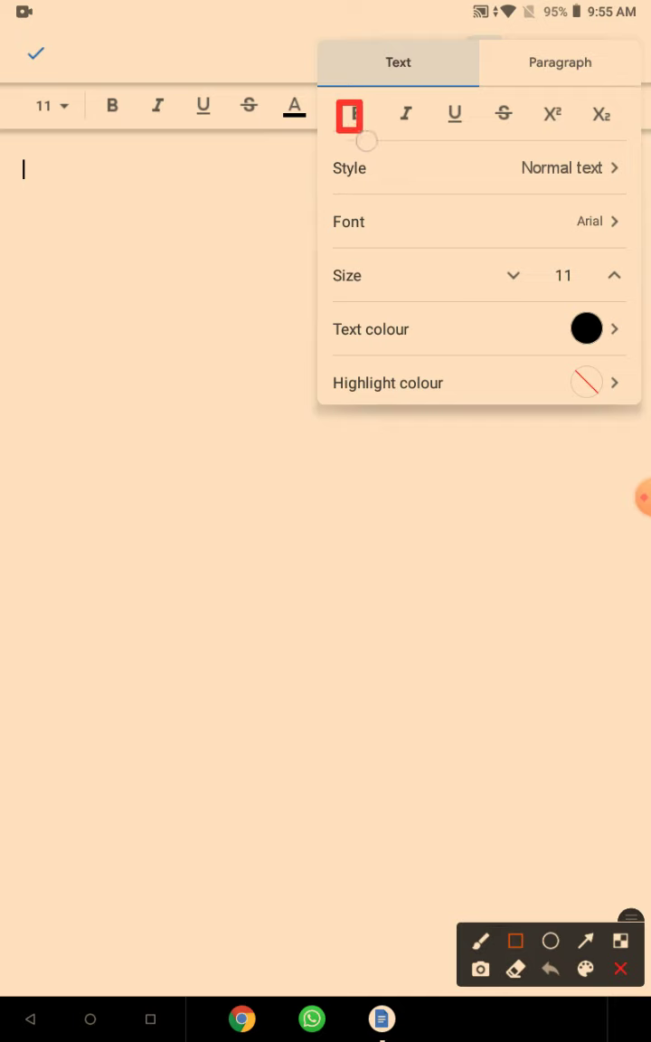
mouse_move(60, 412)
mouse_down()
mouse_move(84, 460)
mouse_move(115, 460)
mouse_up()
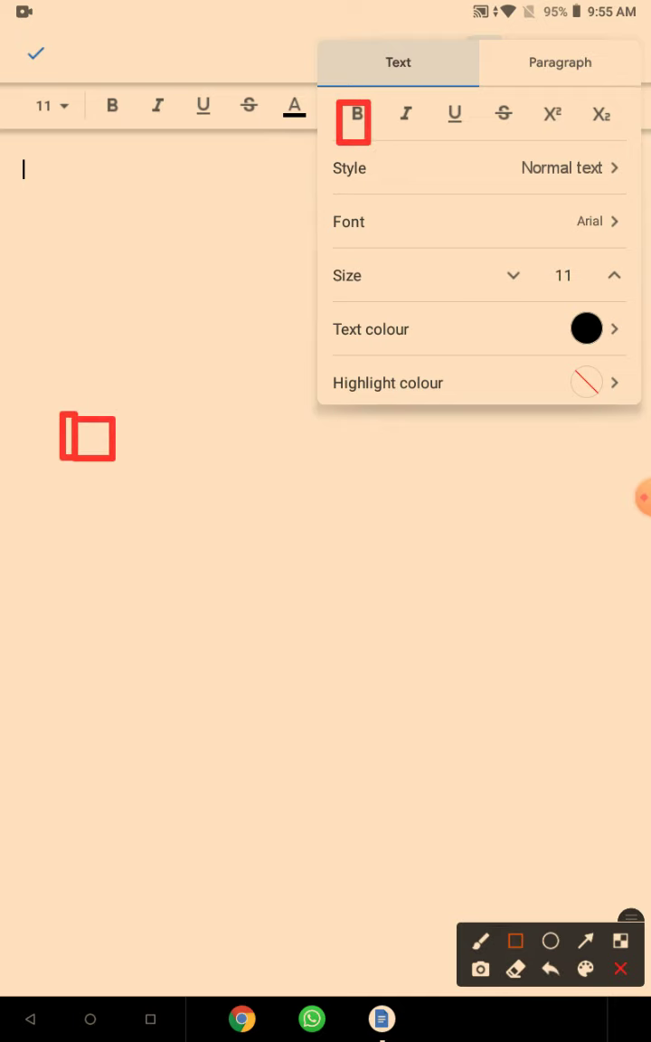
click(480, 941)
mouse_move(63, 508)
mouse_down()
mouse_move(79, 576)
mouse_move(158, 507)
mouse_up()
drag(167, 443, 237, 513)
mouse_move(233, 395)
mouse_down()
mouse_move(237, 458)
mouse_move(250, 459)
mouse_up()
mouse_move(237, 513)
mouse_down()
mouse_move(288, 512)
mouse_move(378, 450)
mouse_up()
mouse_move(188, 645)
mouse_down()
mouse_move(194, 670)
mouse_move(257, 633)
mouse_move(303, 624)
mouse_move(339, 660)
mouse_move(391, 588)
mouse_up()
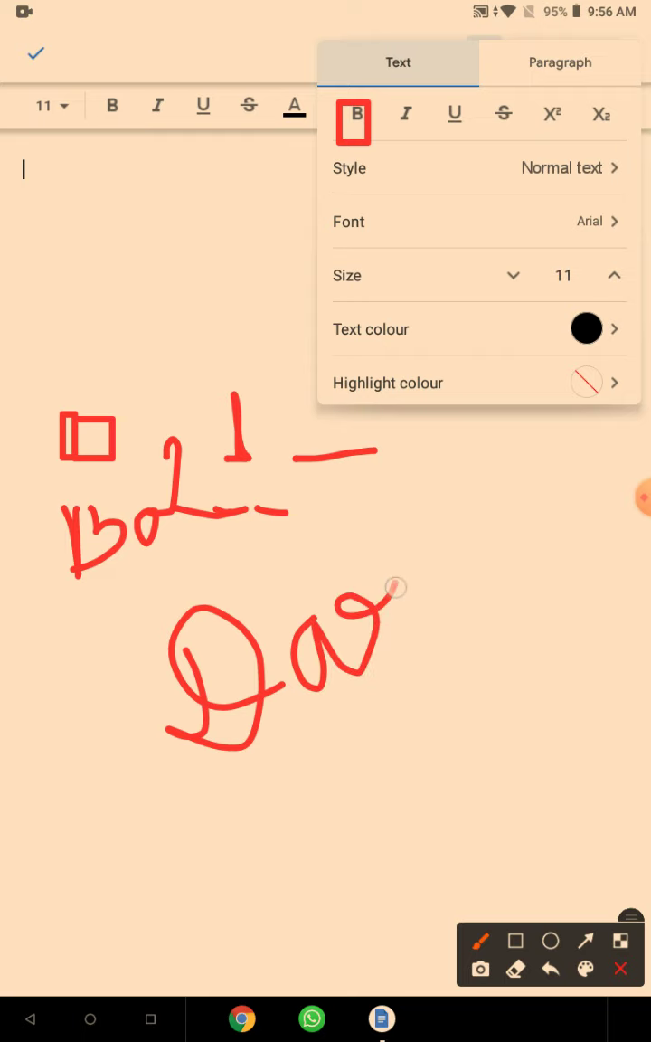
drag(414, 460, 420, 448)
drag(413, 511, 418, 629)
drag(479, 533, 461, 633)
drag(448, 579, 533, 615)
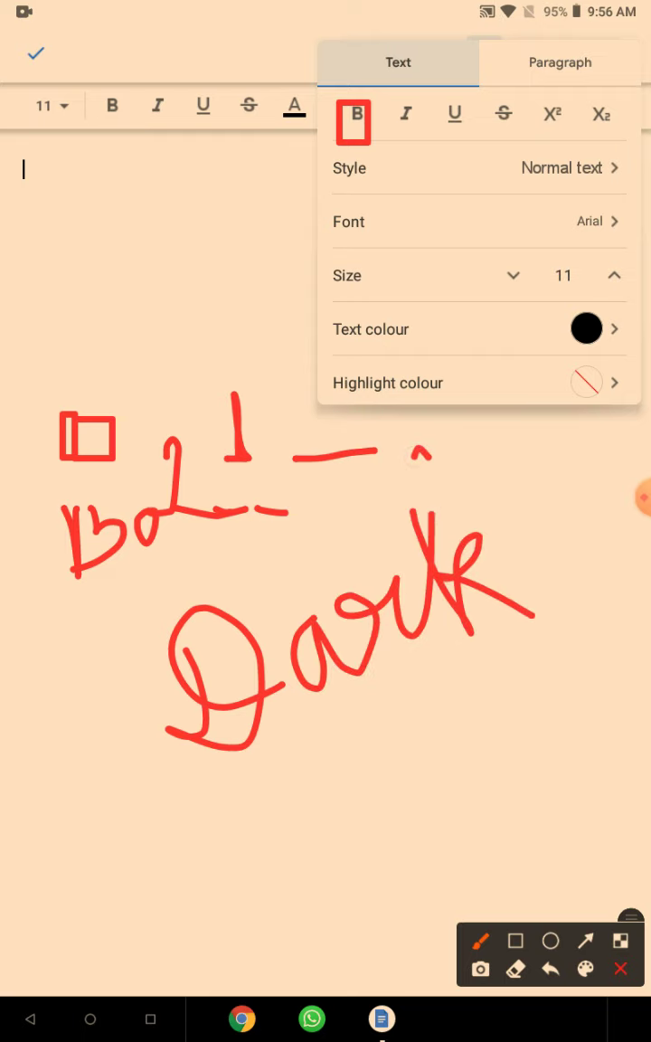
click(621, 969)
click(19, 314)
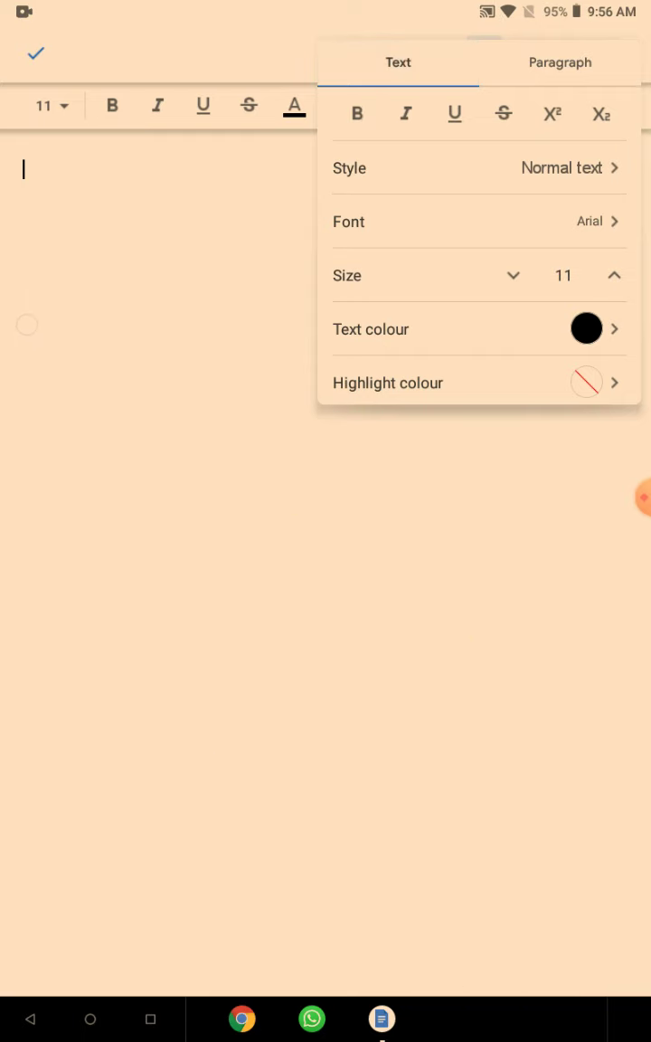
click(516, 940)
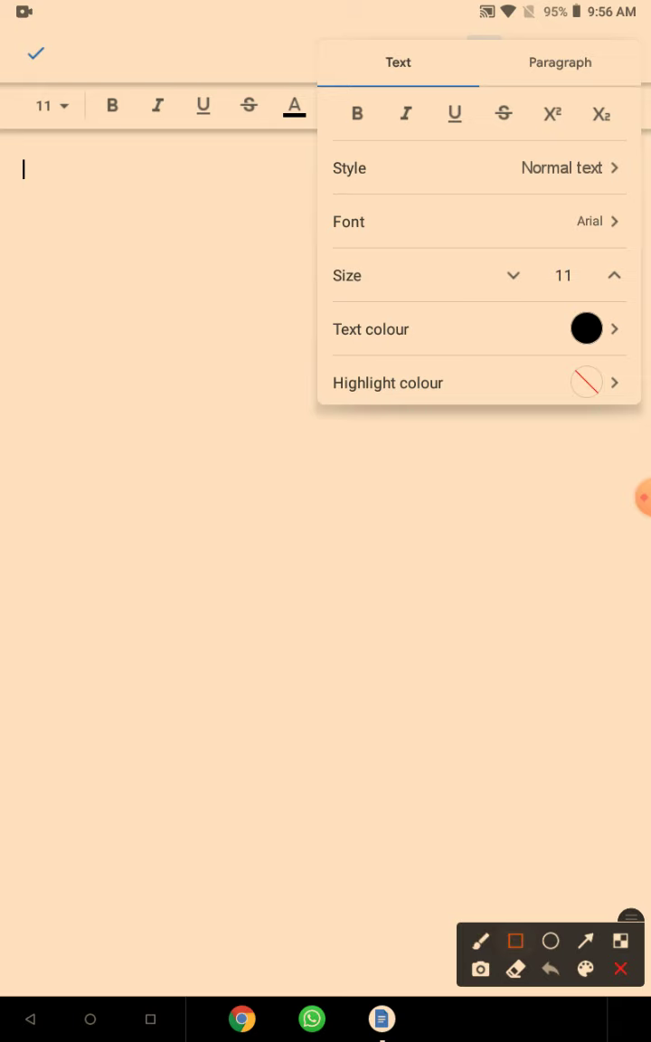
drag(385, 80, 427, 146)
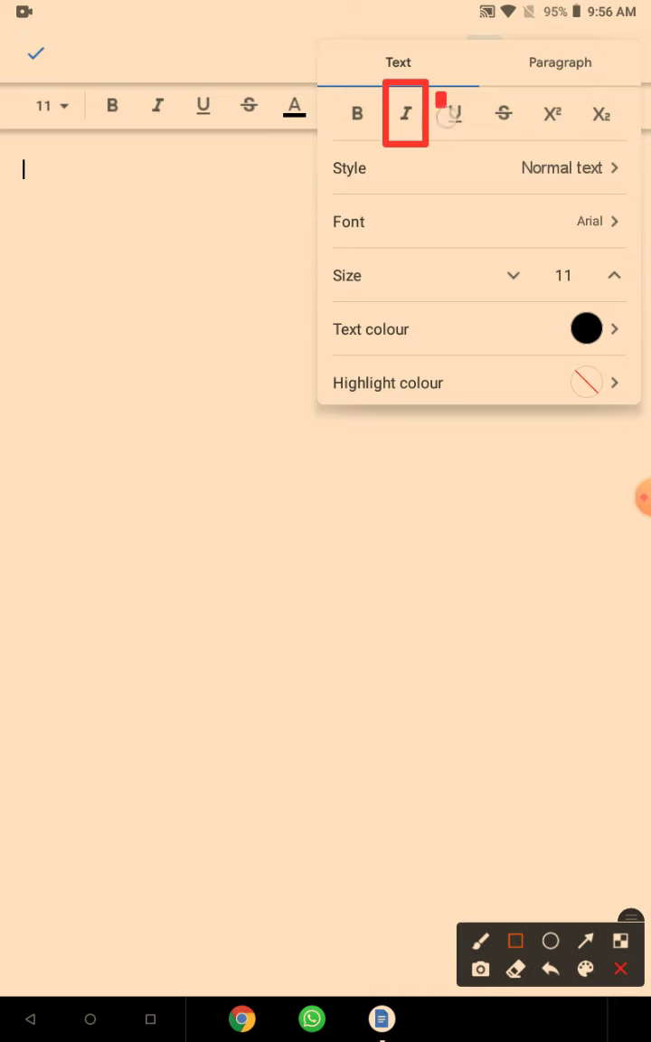
drag(436, 92, 473, 172)
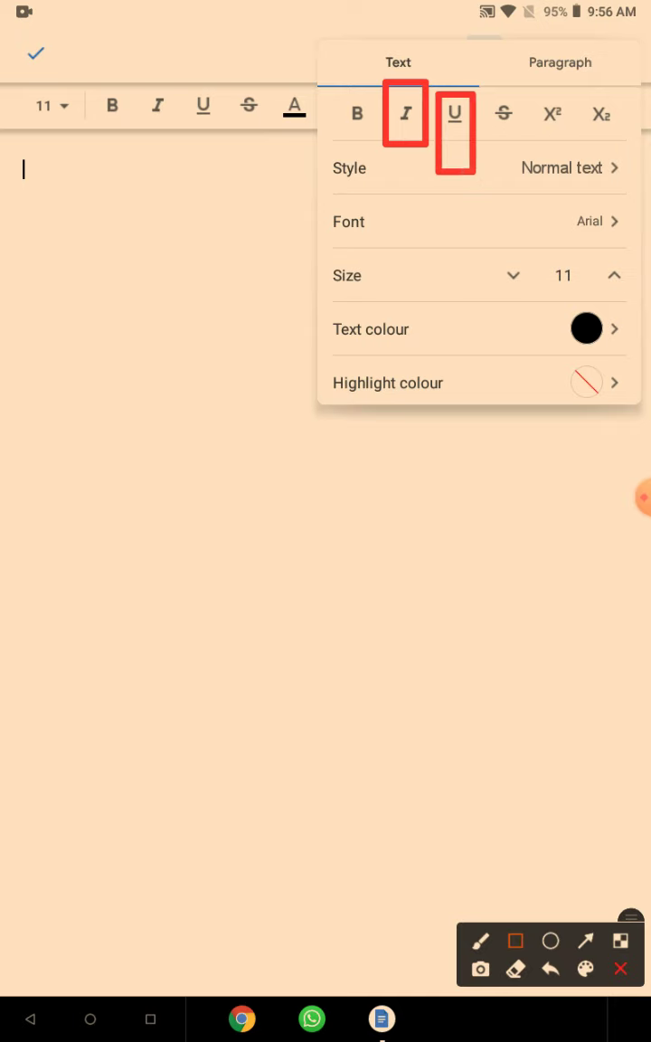
drag(493, 91, 525, 166)
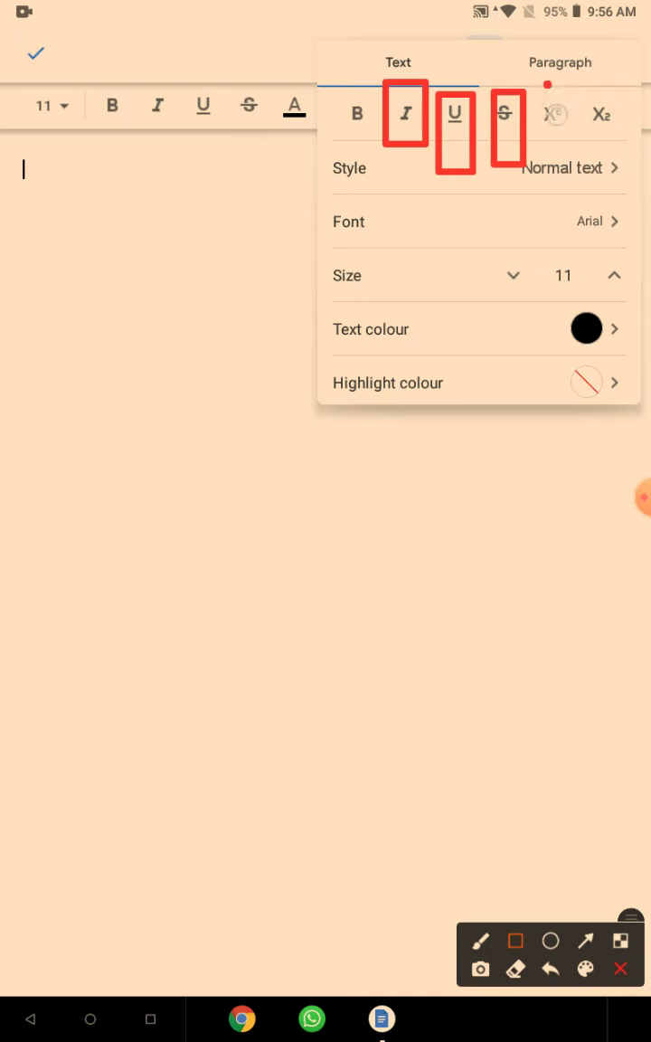
drag(546, 83, 570, 138)
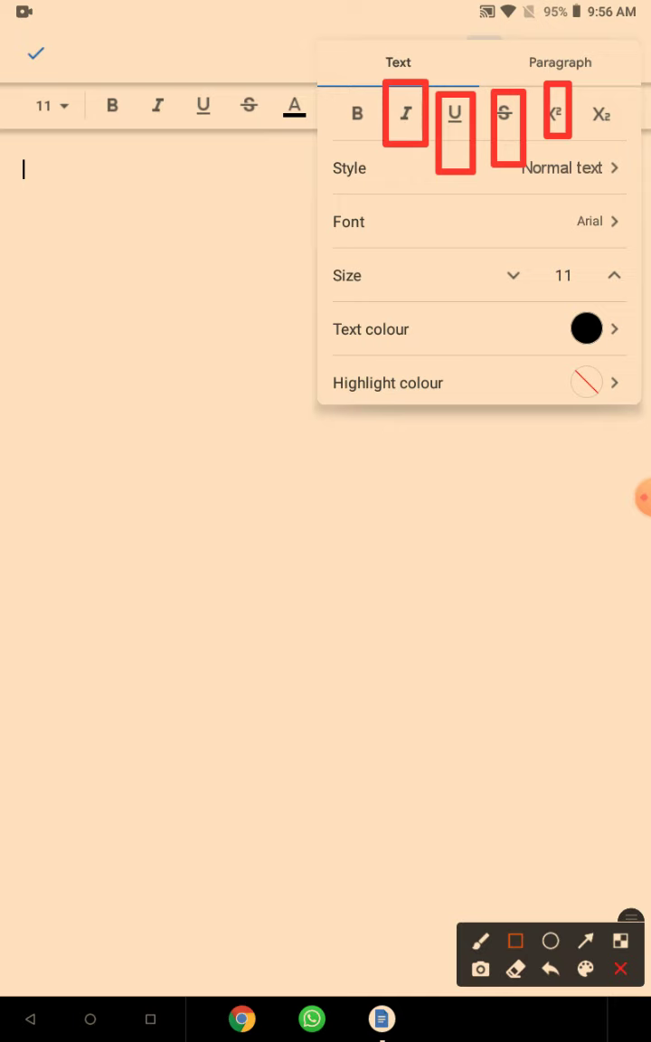
drag(581, 78, 618, 151)
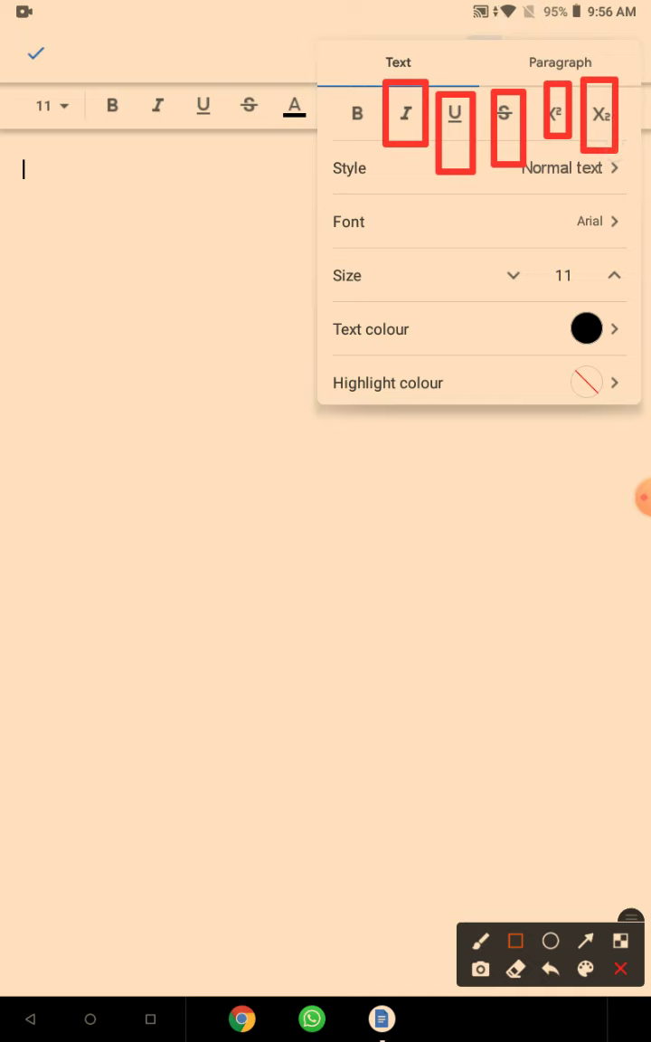
drag(327, 153, 605, 193)
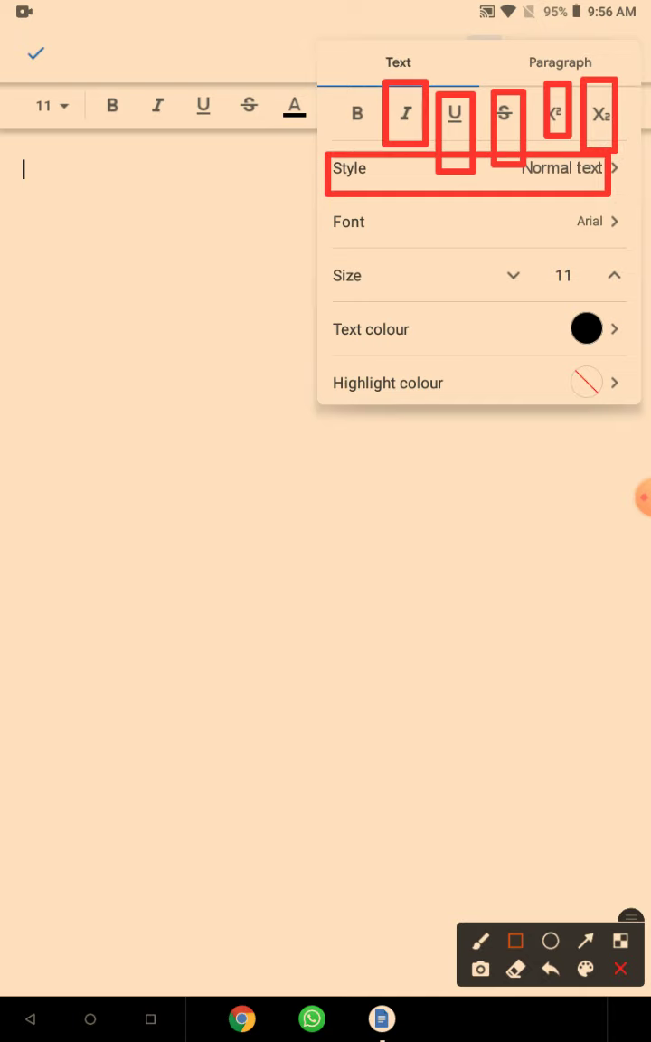
click(620, 969)
click(547, 167)
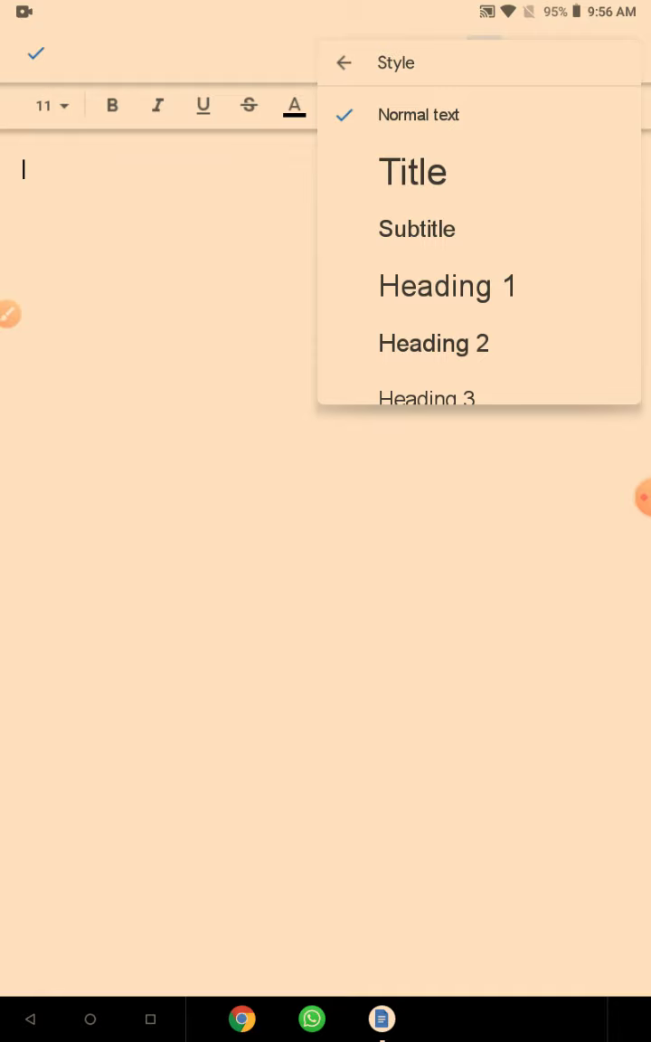
click(343, 62)
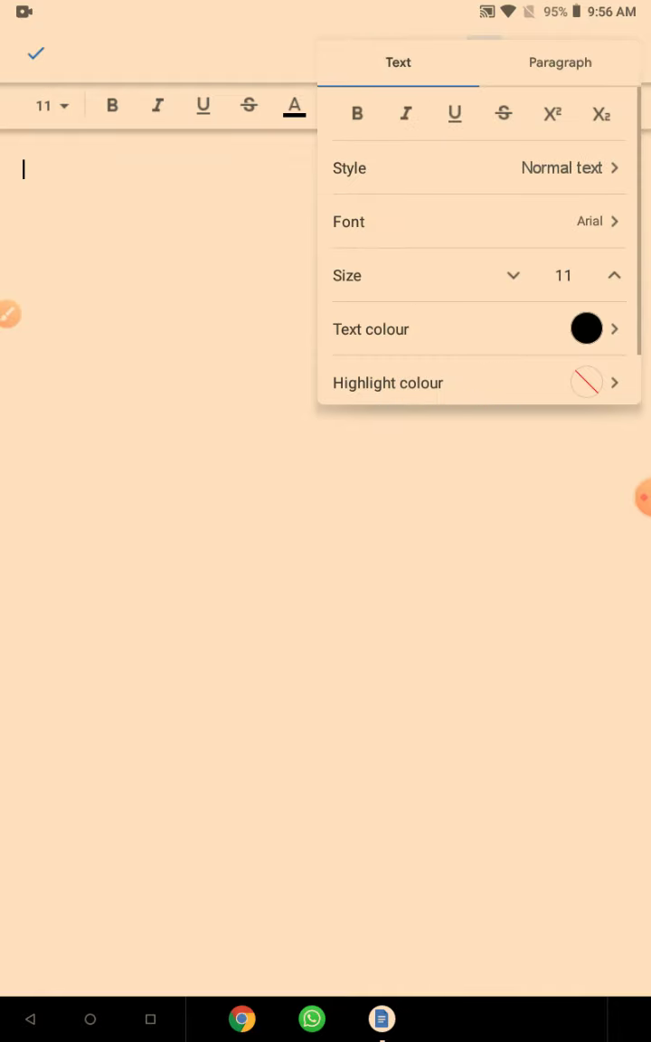
click(9, 313)
Change the document font to Lobster from the font list
click(514, 941)
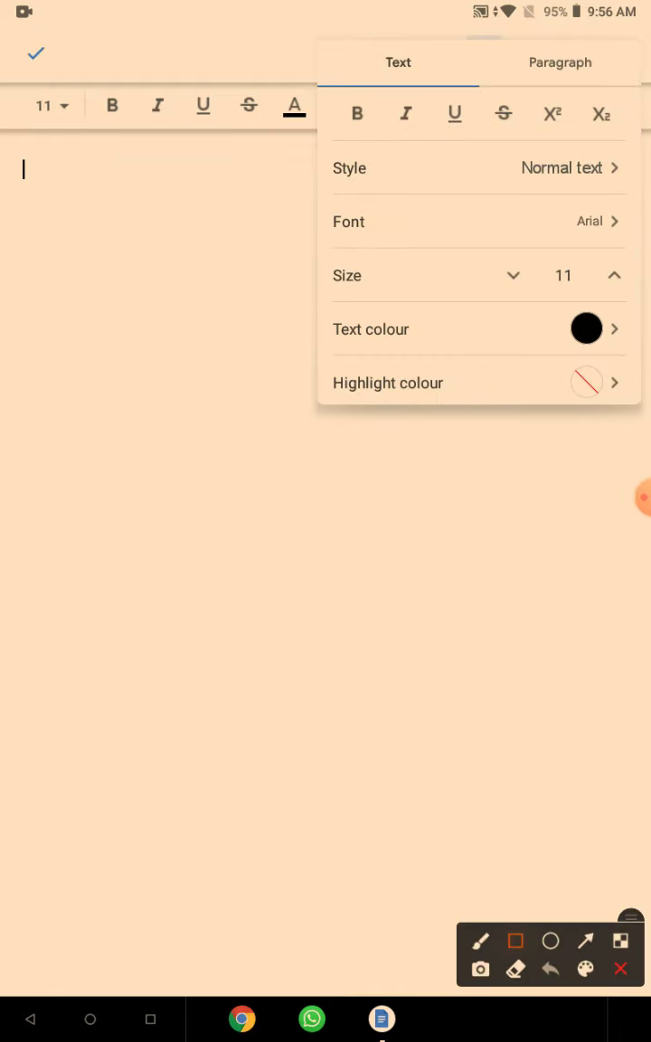
mouse_move(315, 201)
mouse_down()
mouse_move(419, 256)
mouse_move(622, 250)
mouse_up()
click(621, 968)
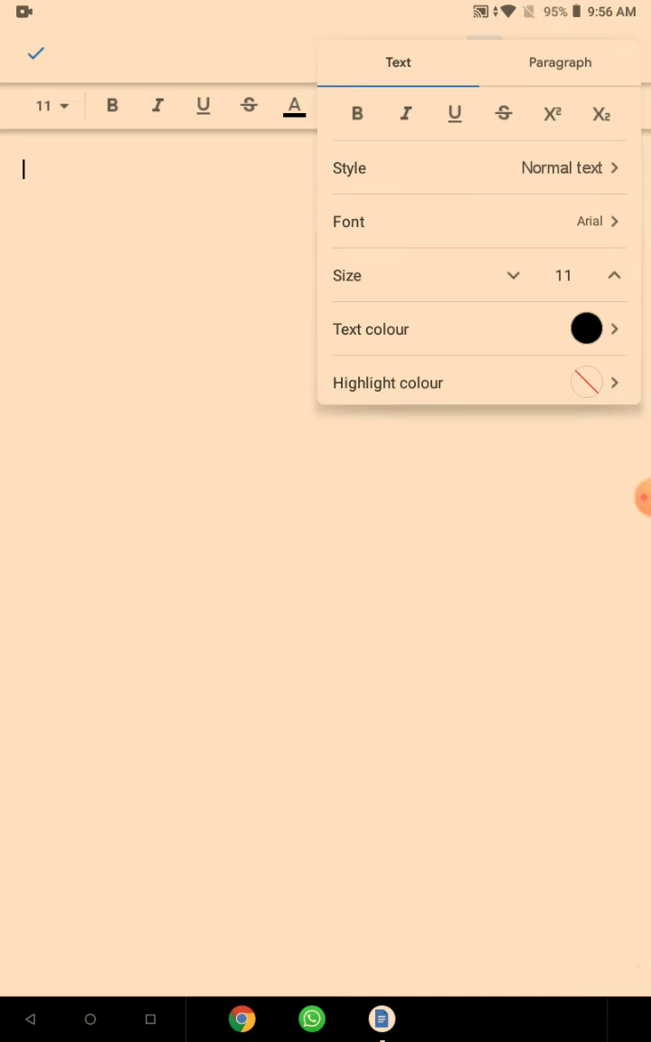
click(606, 221)
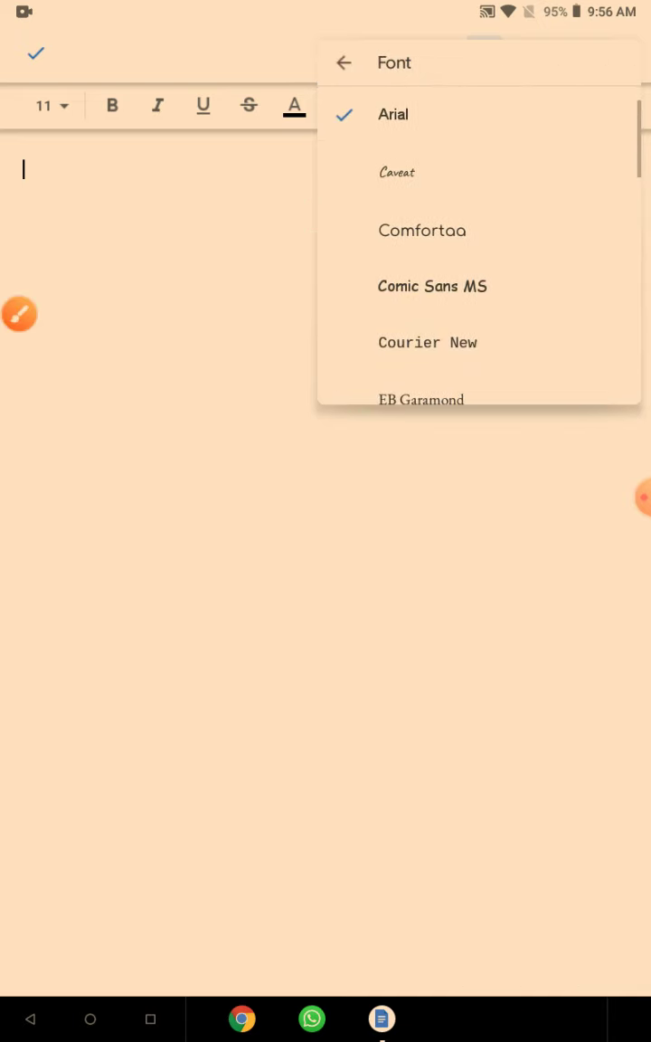
drag(554, 311, 554, 211)
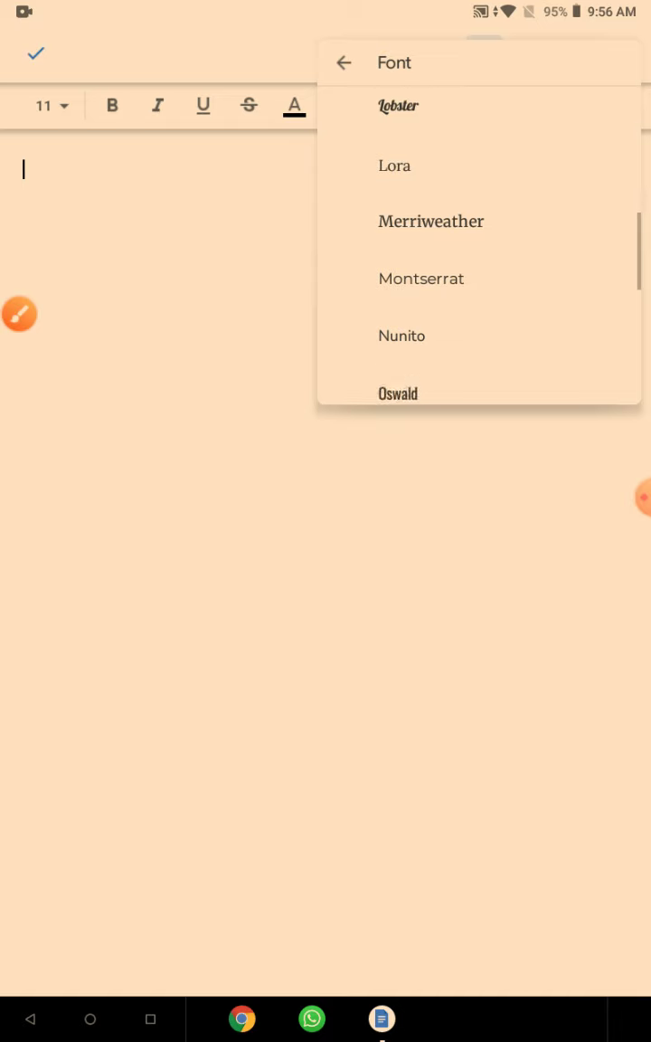
drag(509, 288, 509, 394)
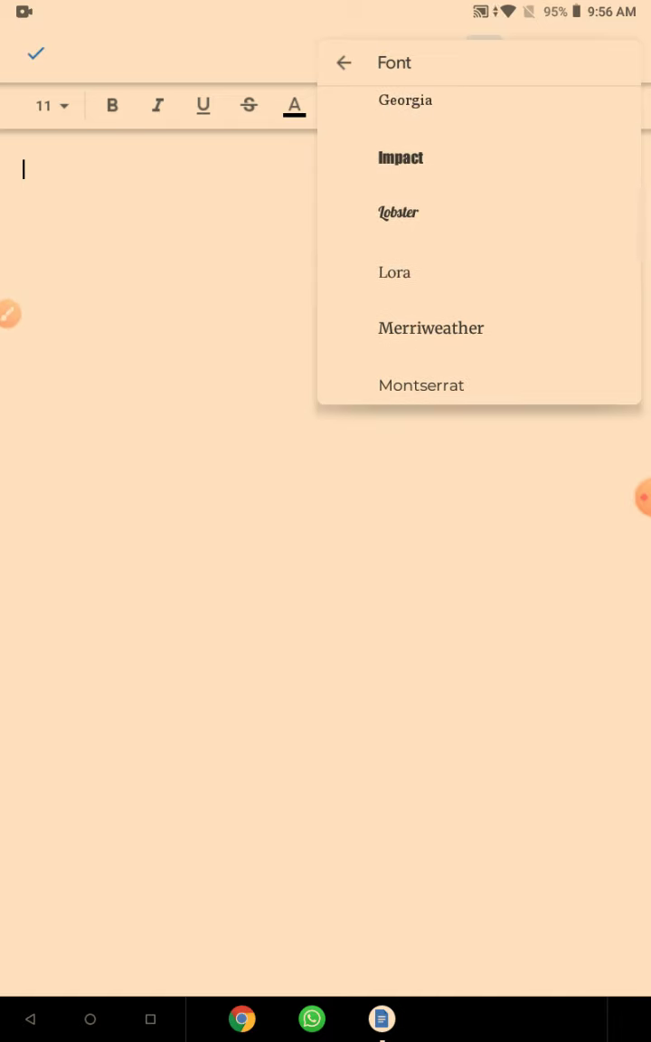
click(398, 212)
click(344, 62)
Show the text colour palette, with black as the current colour
click(9, 314)
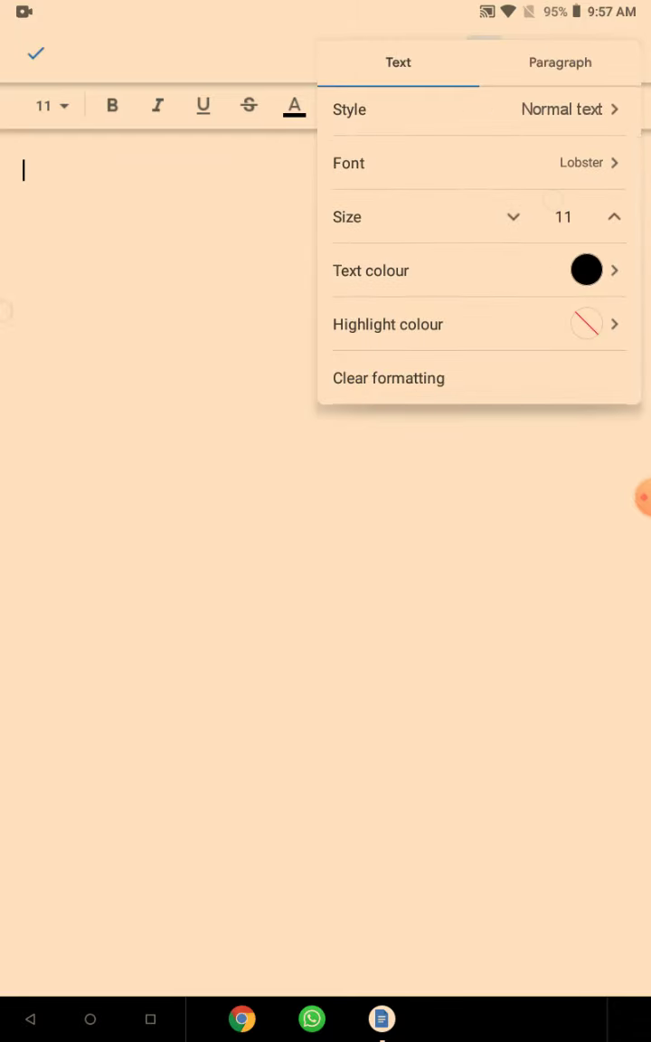
click(516, 940)
mouse_move(329, 190)
mouse_down()
mouse_move(517, 245)
mouse_move(644, 245)
mouse_up()
drag(499, 194, 531, 255)
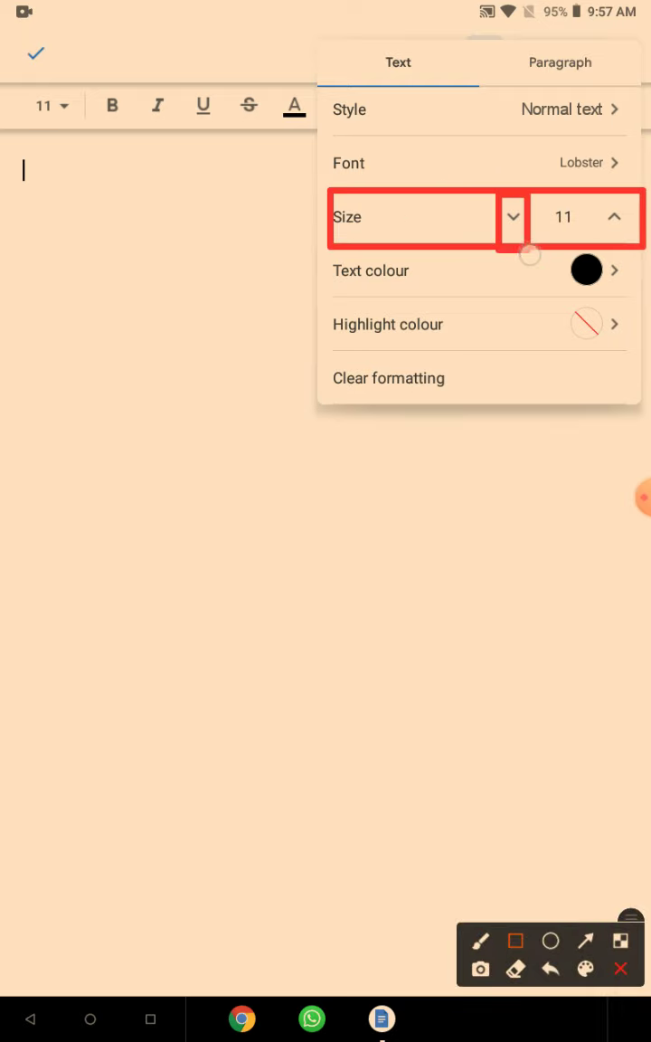
mouse_move(593, 191)
mouse_down()
mouse_move(624, 252)
mouse_move(644, 256)
mouse_up()
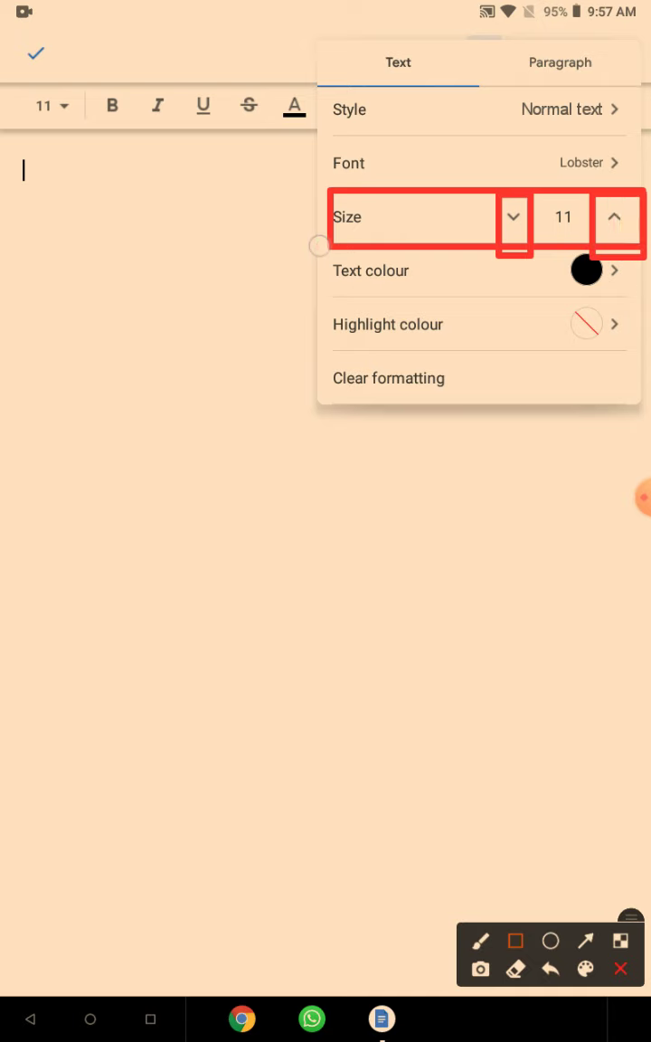
mouse_move(319, 244)
mouse_down()
mouse_move(464, 291)
mouse_move(648, 291)
mouse_up()
click(621, 968)
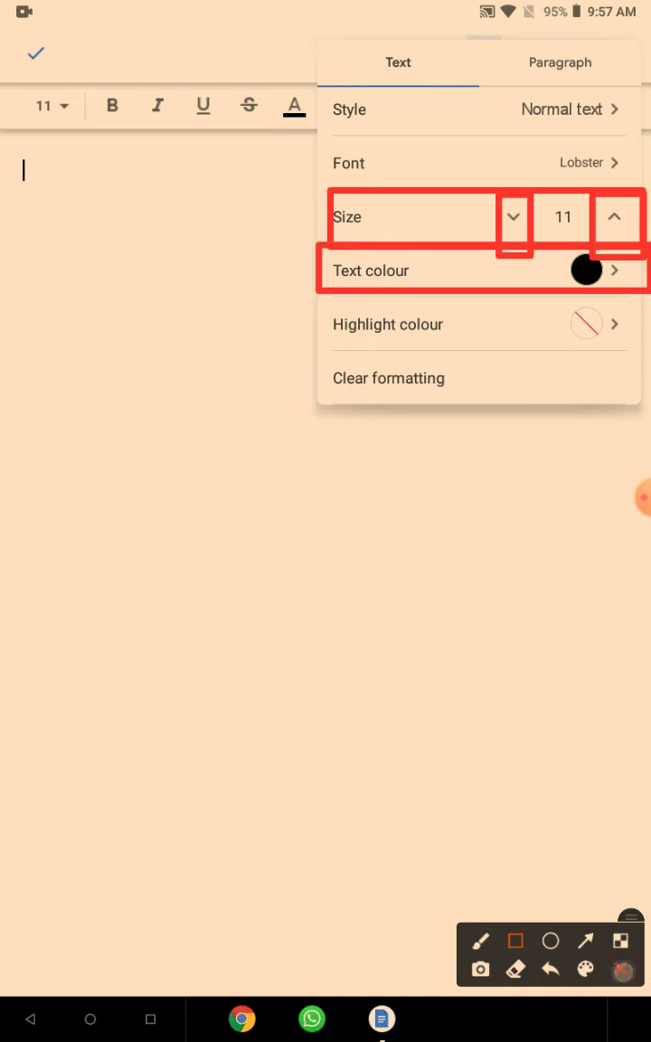
click(586, 270)
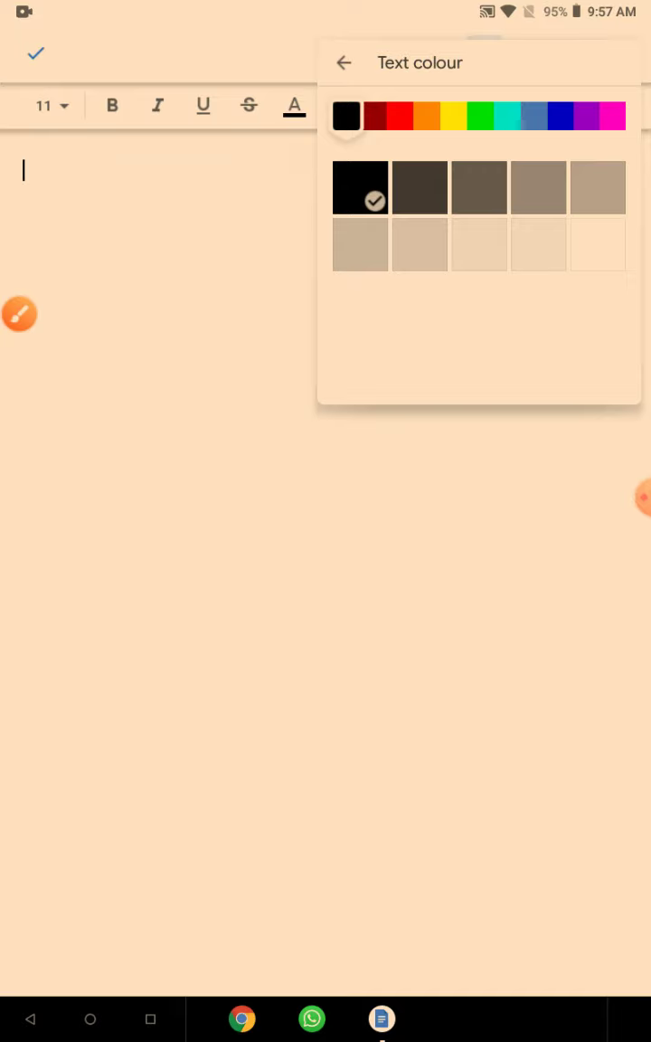
Leave the text colour palette and preview the highlight colour choices
click(344, 62)
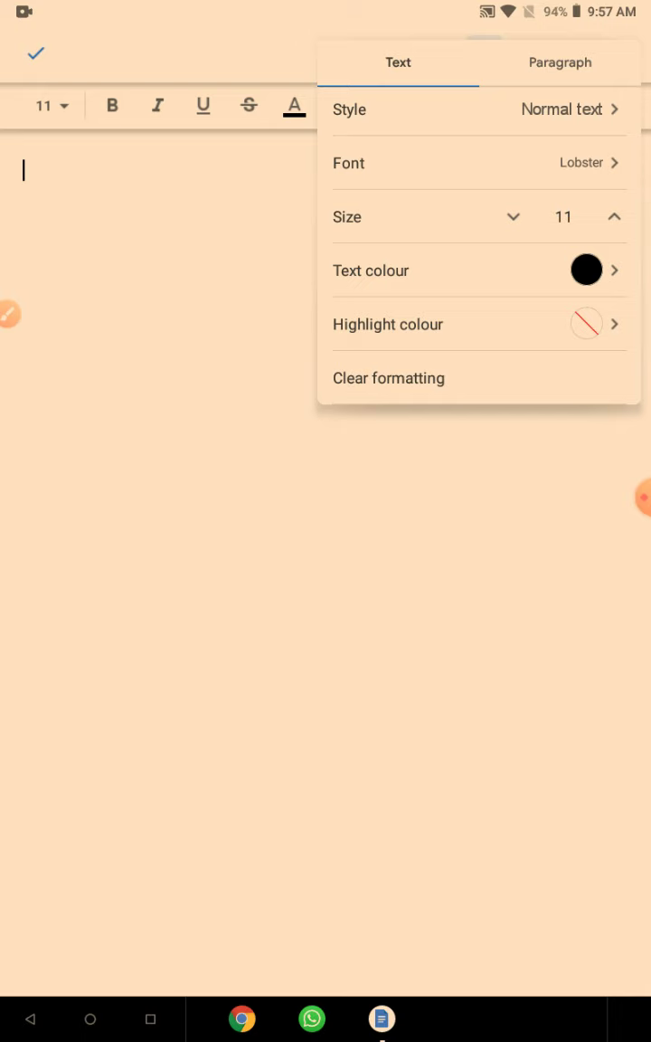
click(9, 314)
click(515, 940)
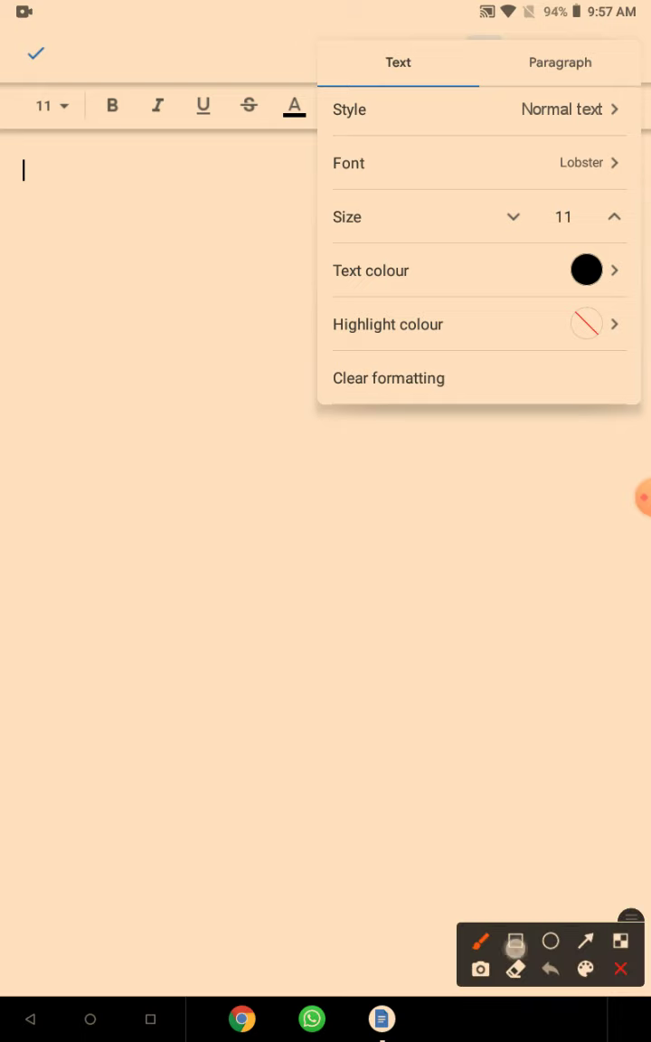
drag(289, 286, 638, 353)
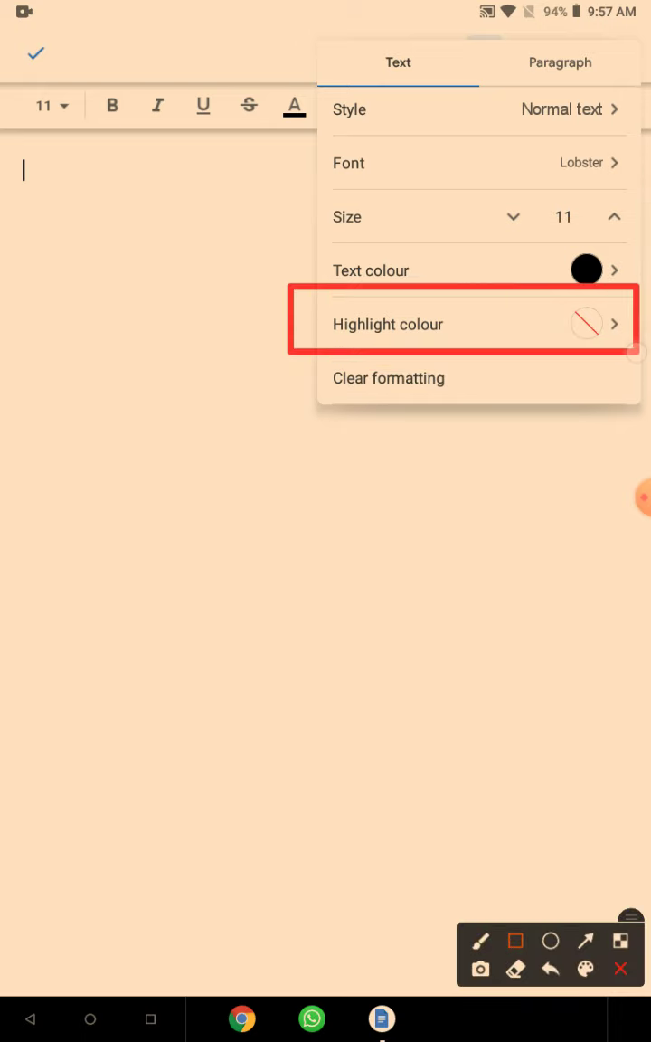
click(621, 968)
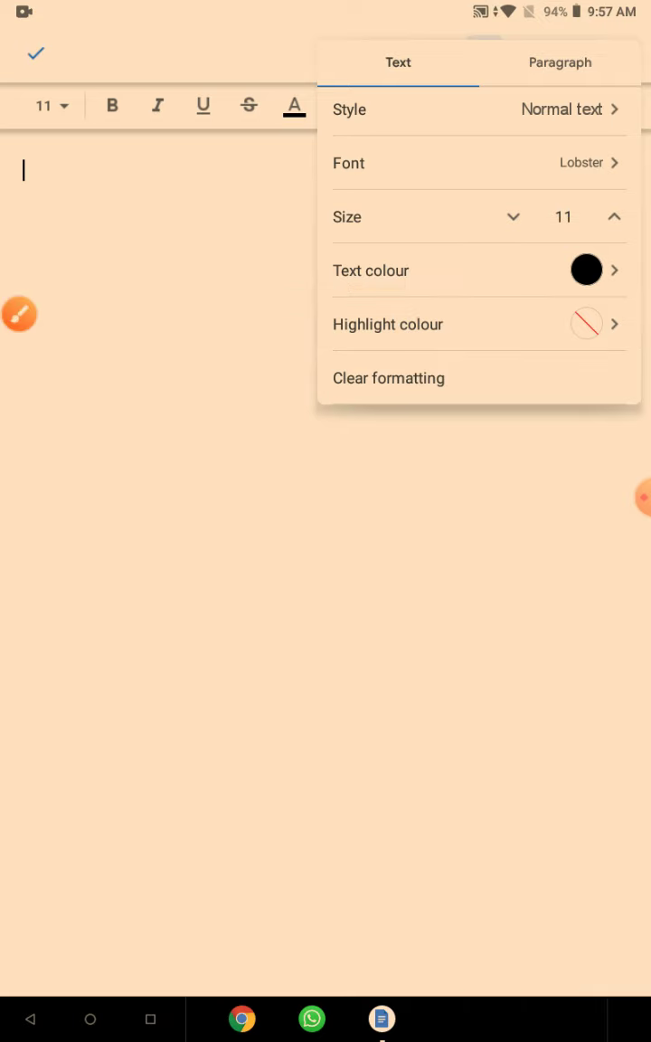
click(389, 324)
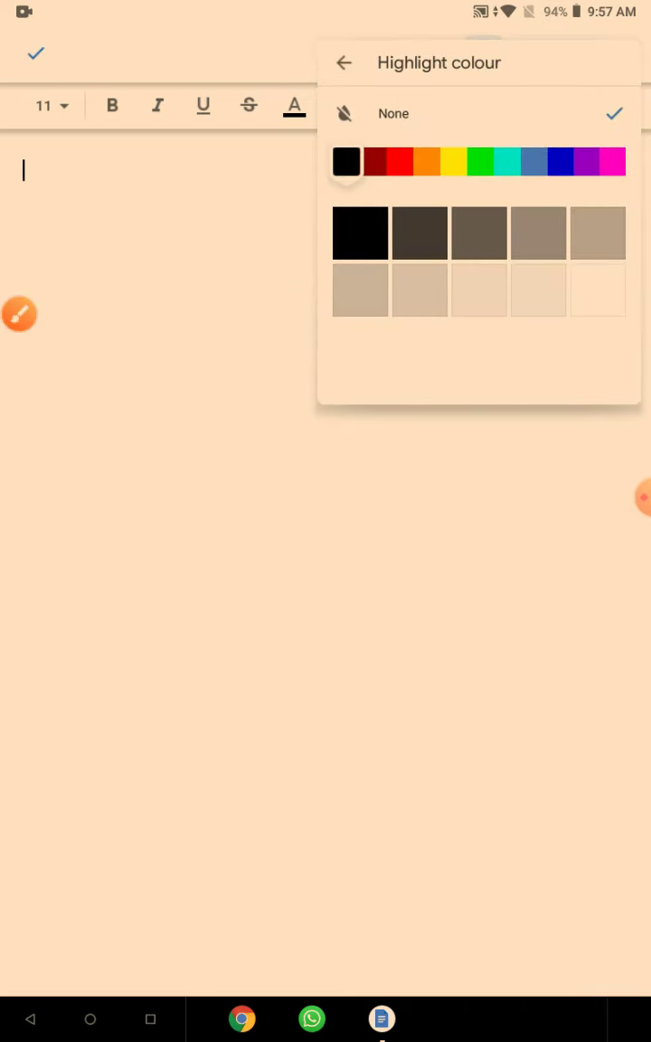
click(343, 62)
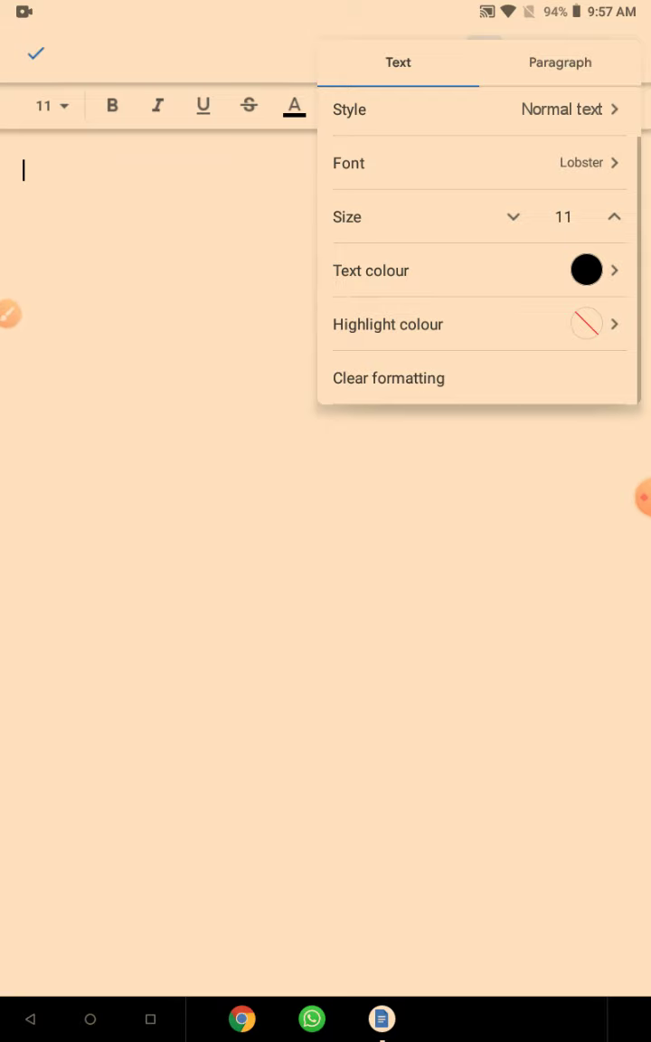
Show the Paragraph options: left alignment and 1.15 line spacing
click(644, 498)
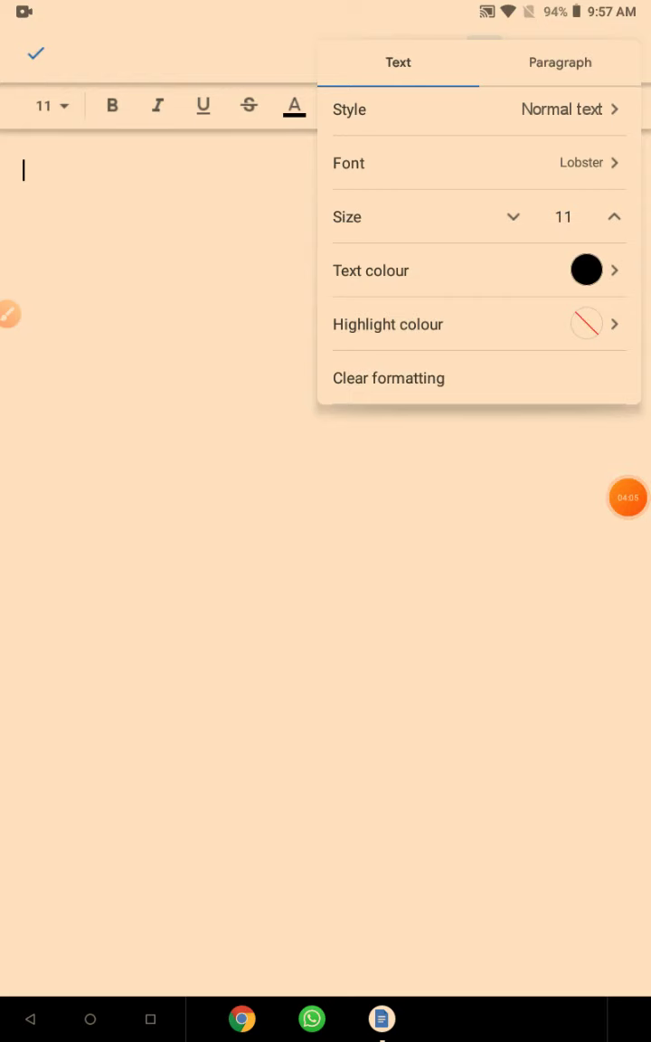
click(10, 314)
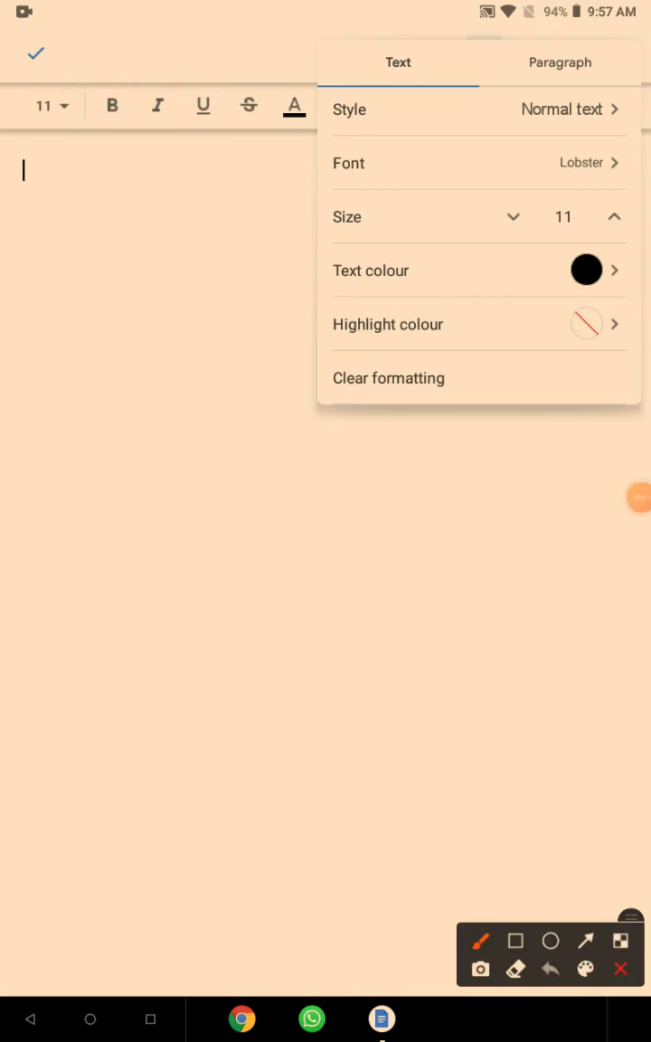
click(516, 940)
drag(304, 344, 496, 427)
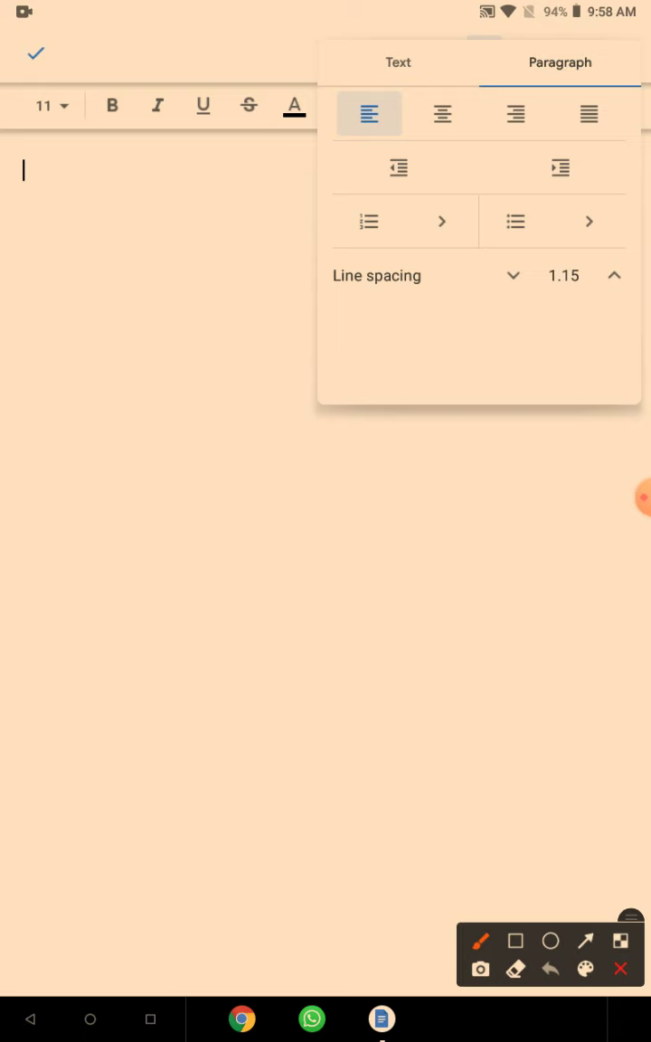
click(515, 941)
drag(356, 37, 440, 101)
mouse_move(493, 45)
mouse_down()
mouse_move(497, 51)
mouse_move(615, 88)
mouse_up()
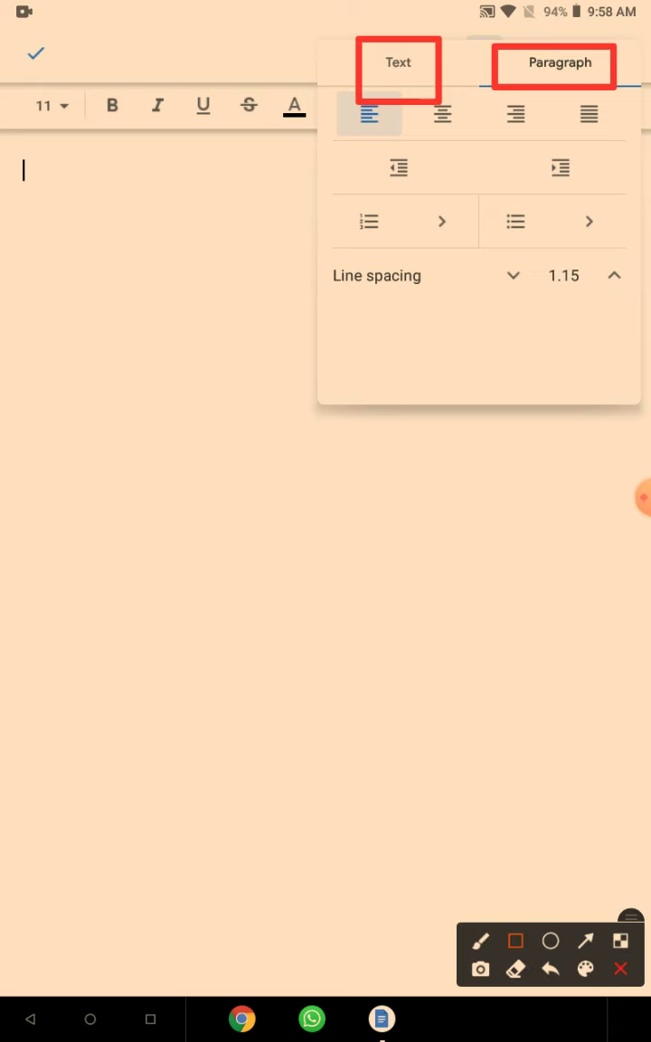
click(621, 969)
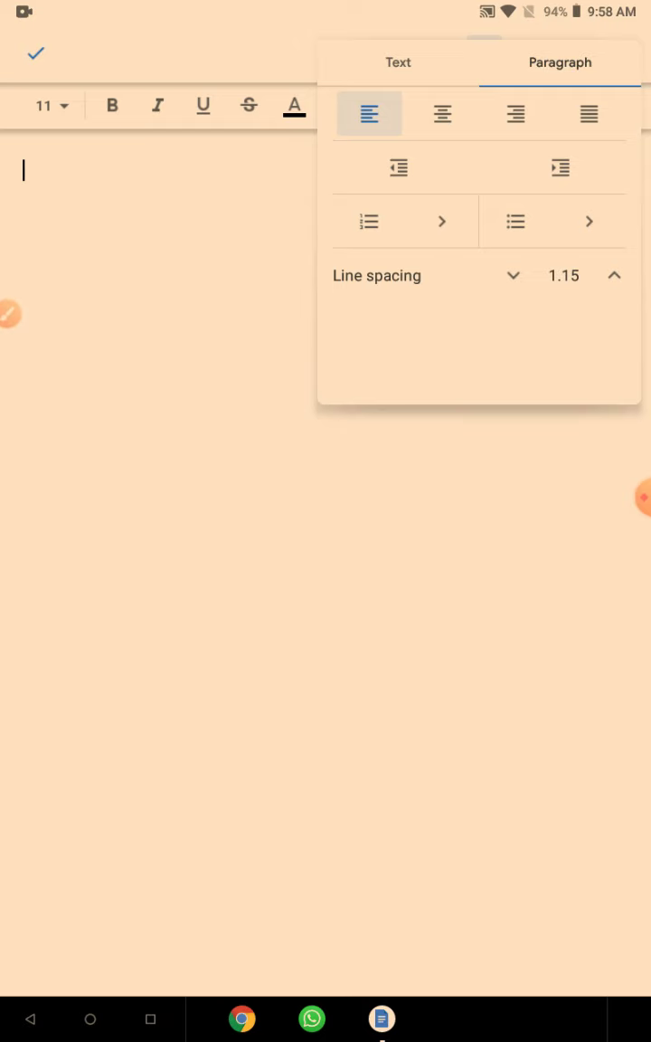
click(9, 314)
click(516, 941)
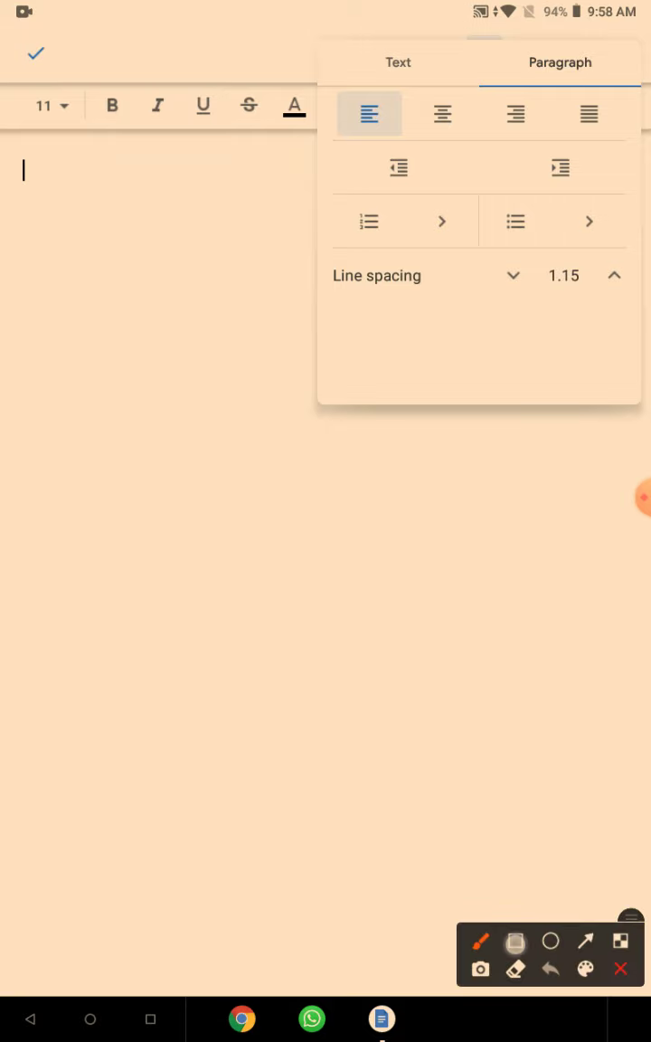
drag(346, 84, 401, 152)
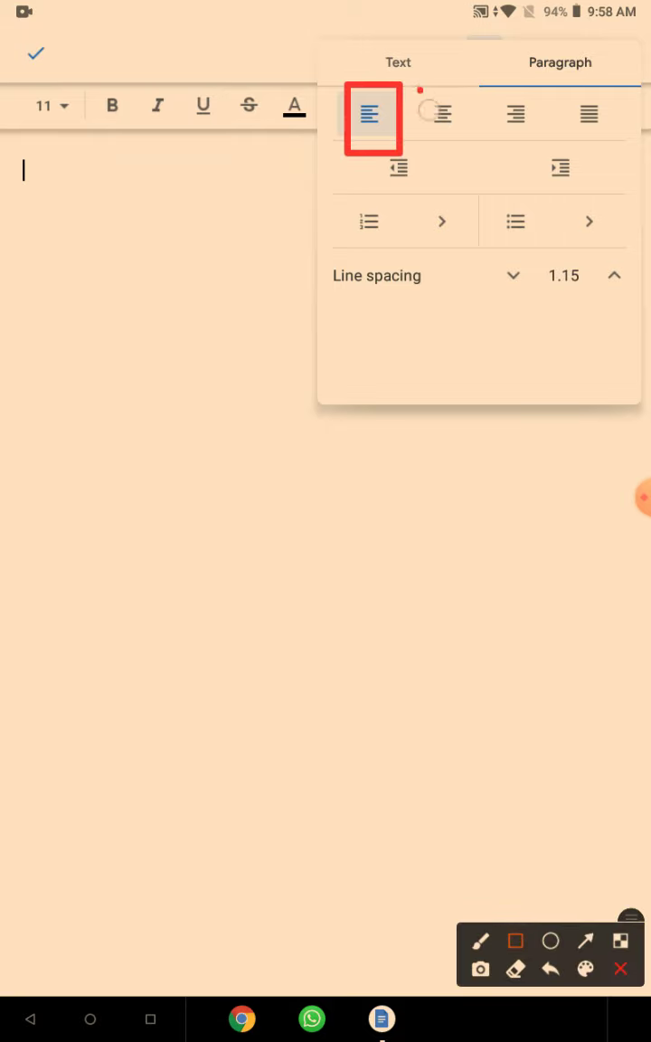
drag(418, 89, 471, 156)
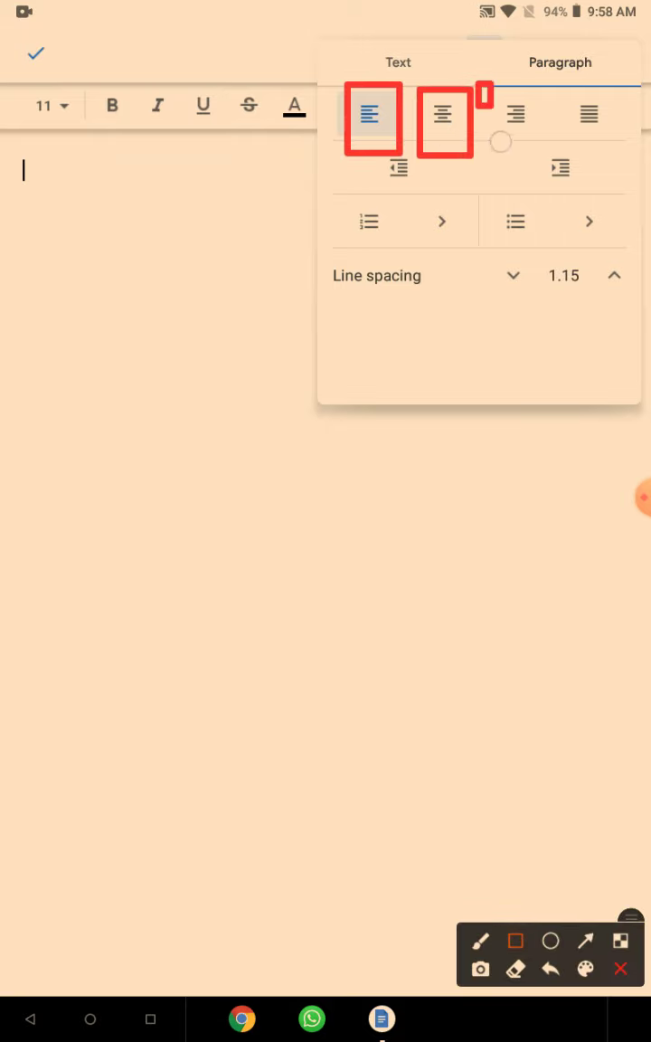
drag(477, 83, 553, 151)
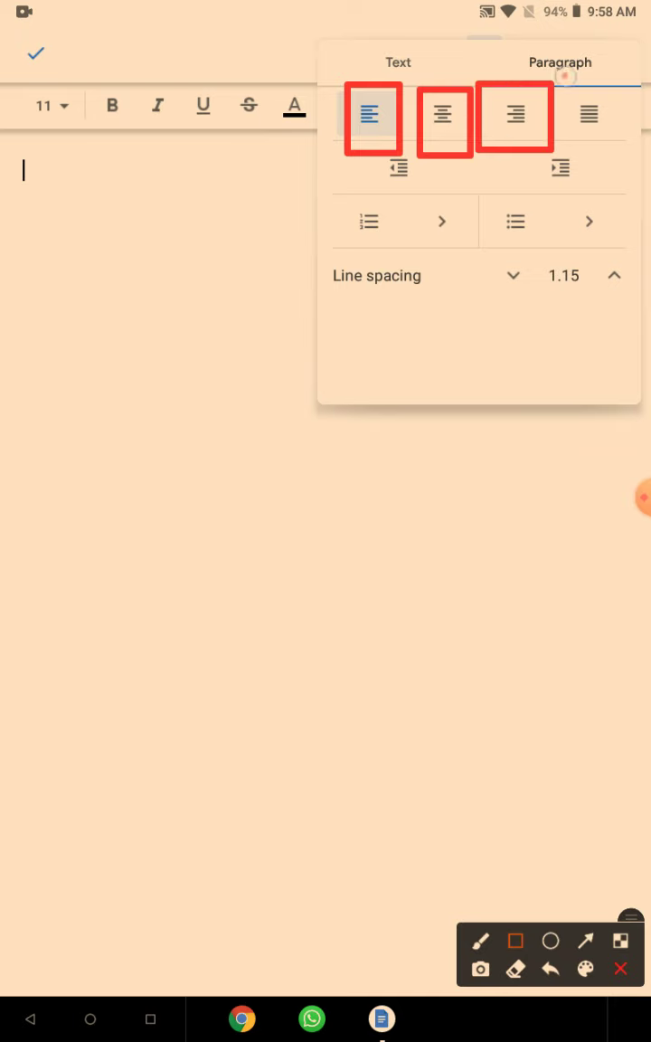
drag(563, 75, 629, 156)
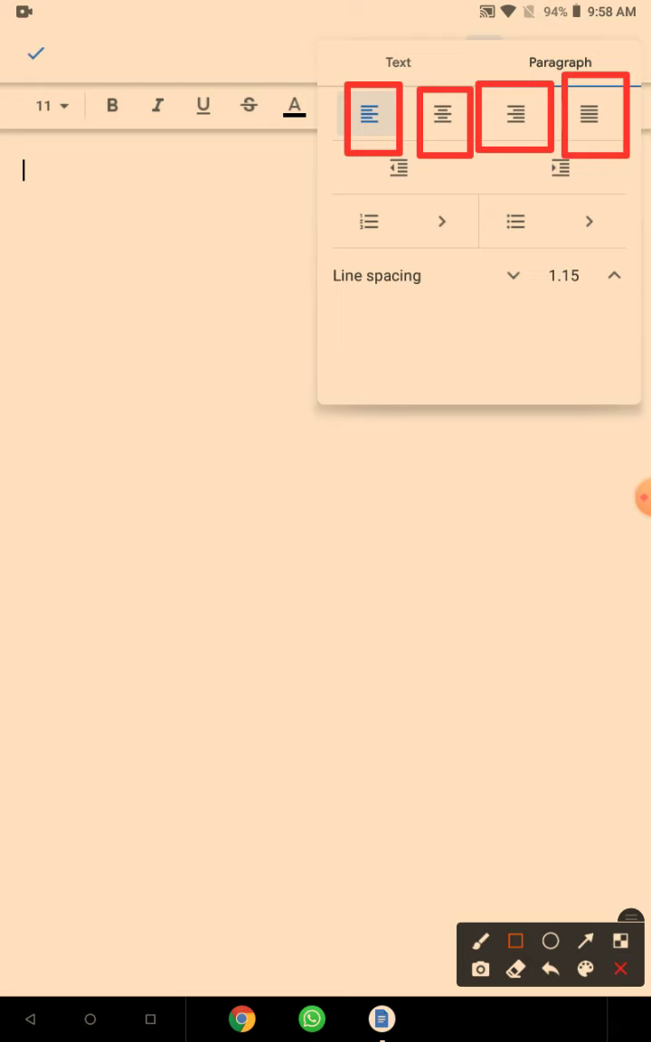
drag(372, 145, 433, 212)
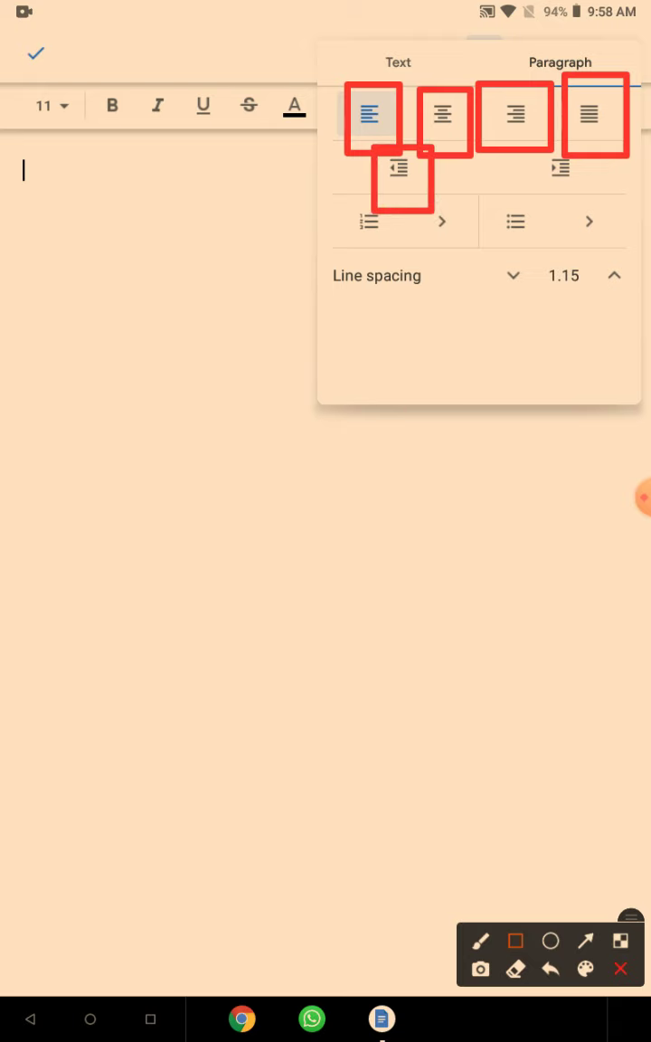
drag(542, 139, 598, 209)
drag(339, 192, 394, 257)
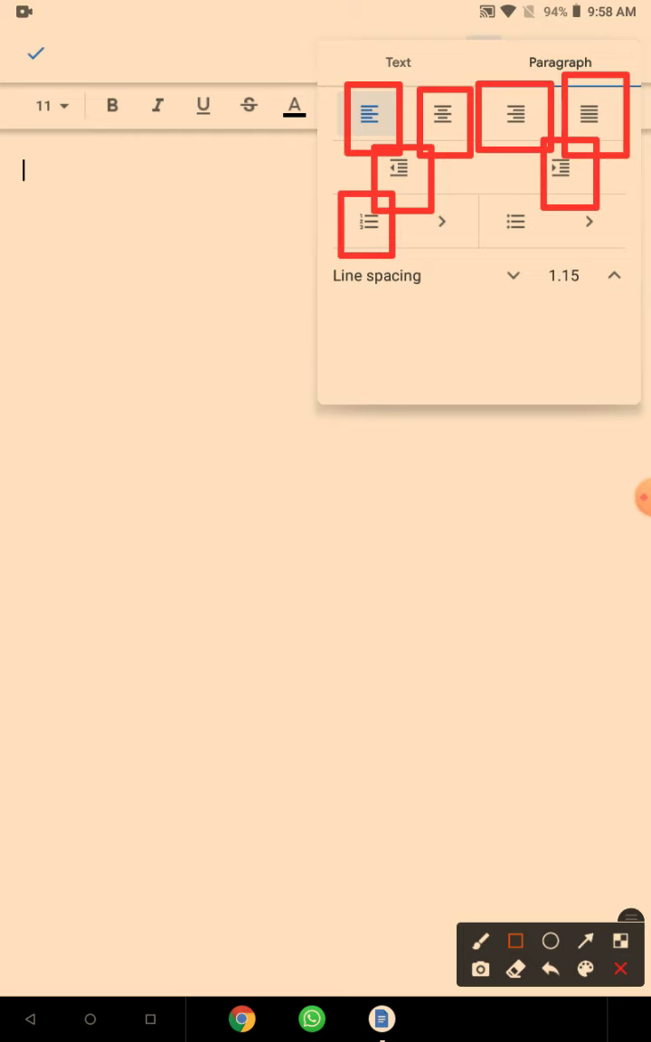
drag(492, 190, 553, 277)
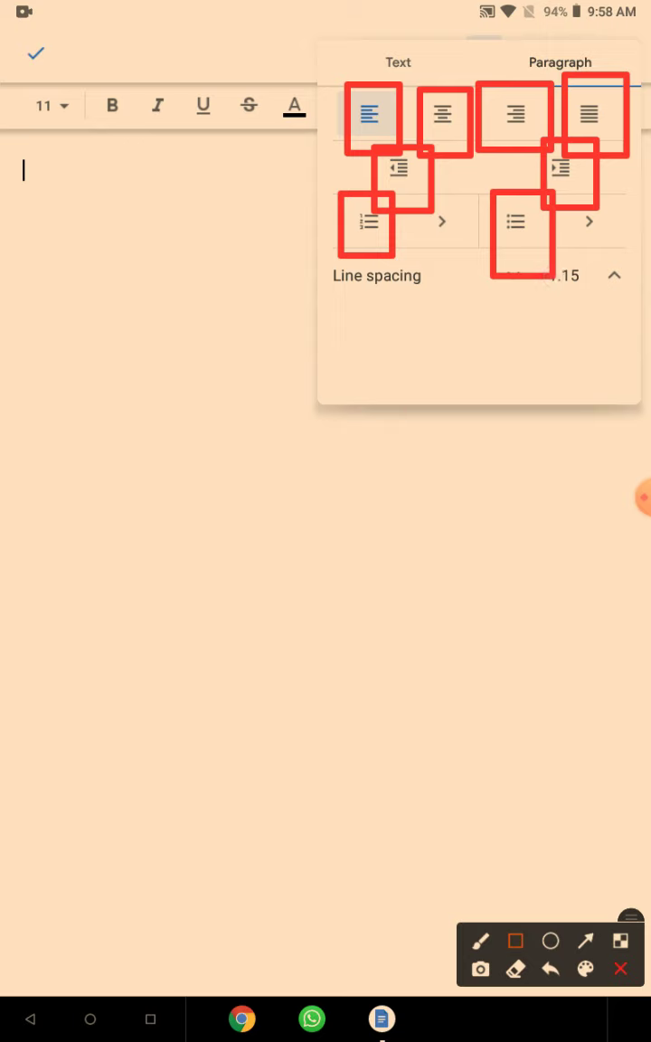
mouse_move(308, 256)
mouse_down()
mouse_move(418, 313)
mouse_move(645, 312)
mouse_up()
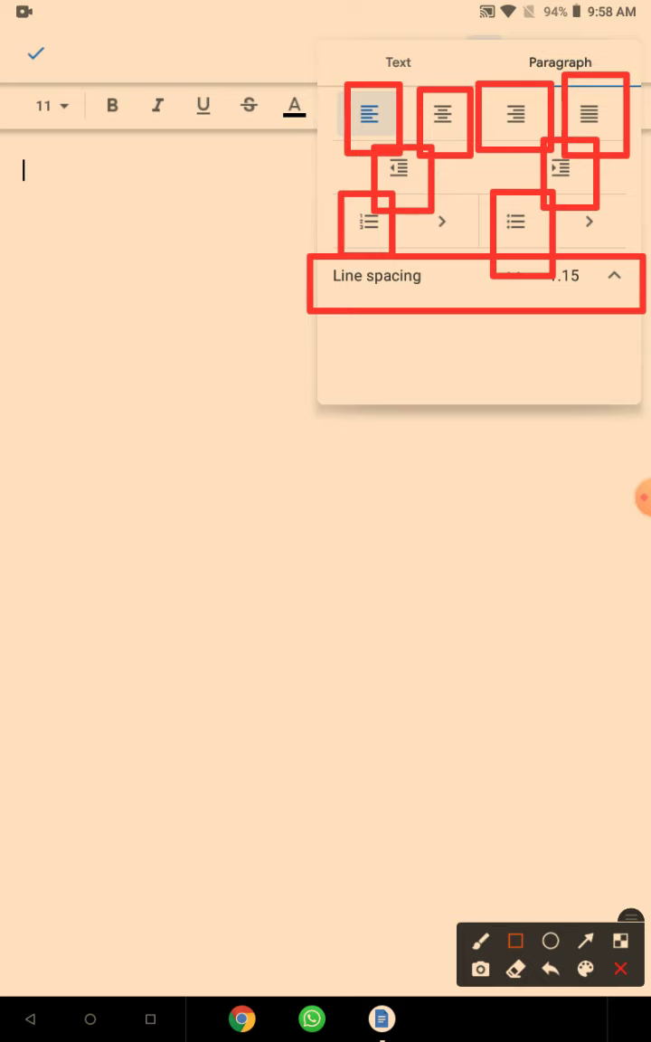
click(620, 969)
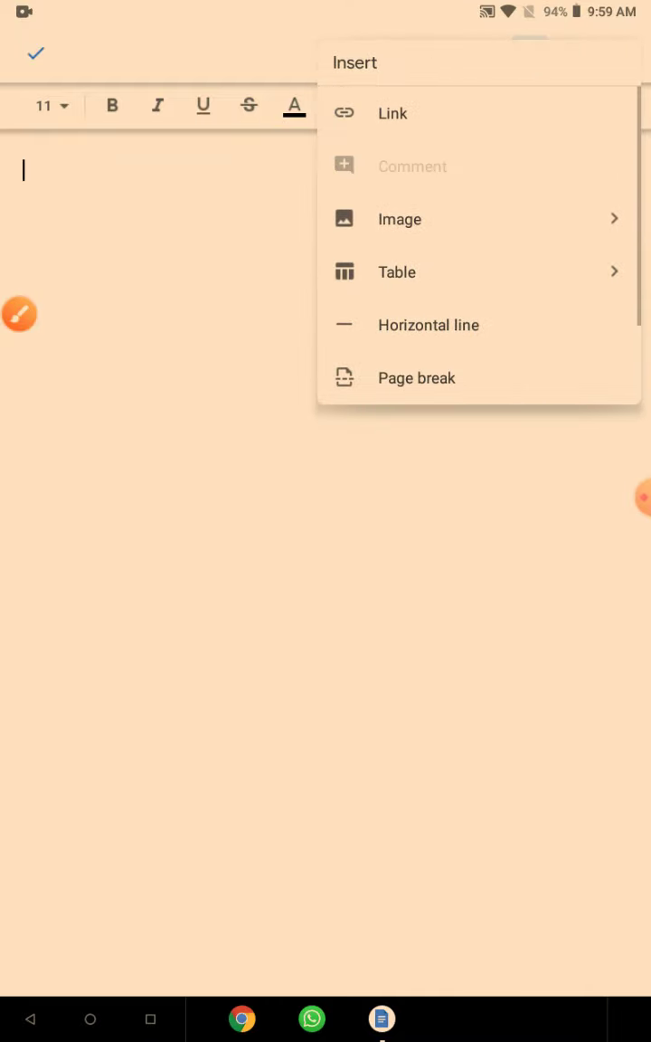
Scroll through the items available in the Insert menu
click(19, 314)
click(515, 927)
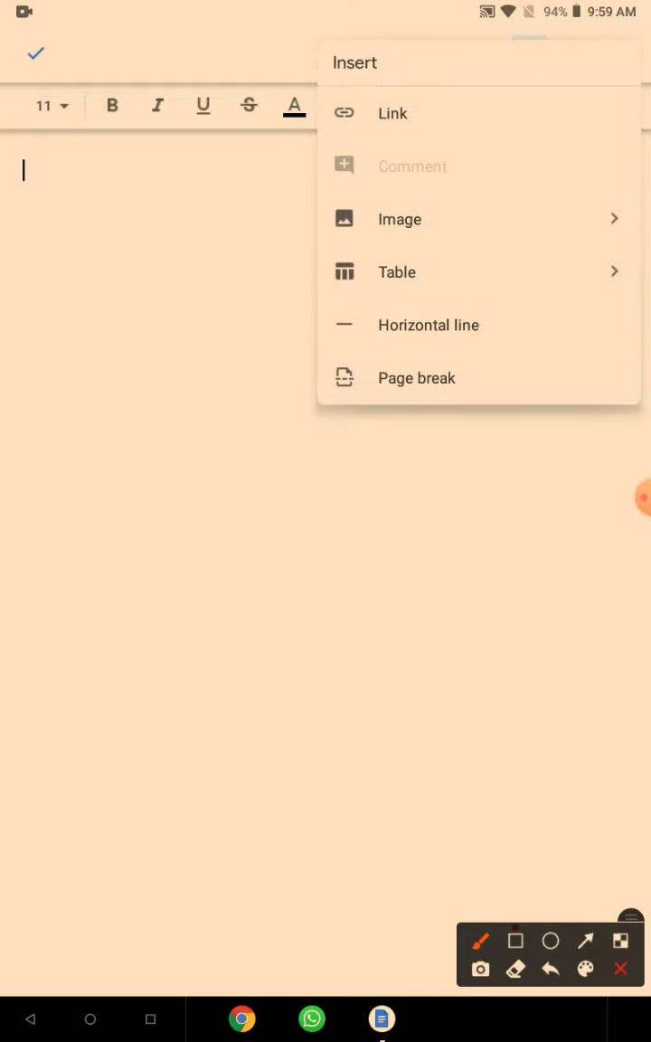
click(515, 940)
drag(307, 91, 454, 145)
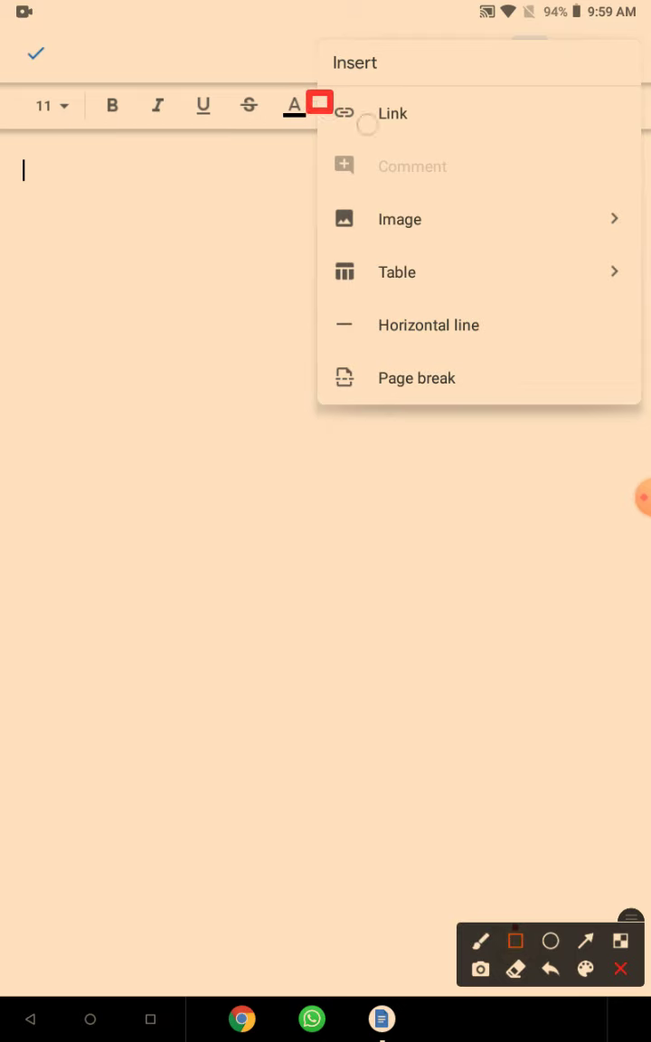
drag(303, 133, 493, 200)
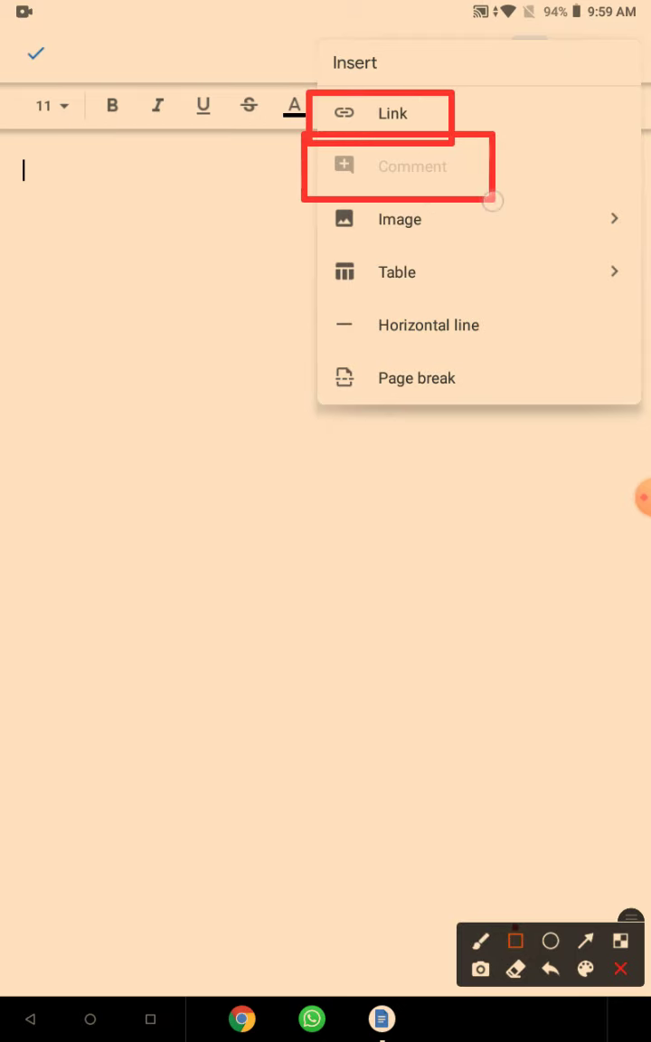
mouse_move(305, 193)
mouse_down()
mouse_move(432, 251)
mouse_move(648, 235)
mouse_up()
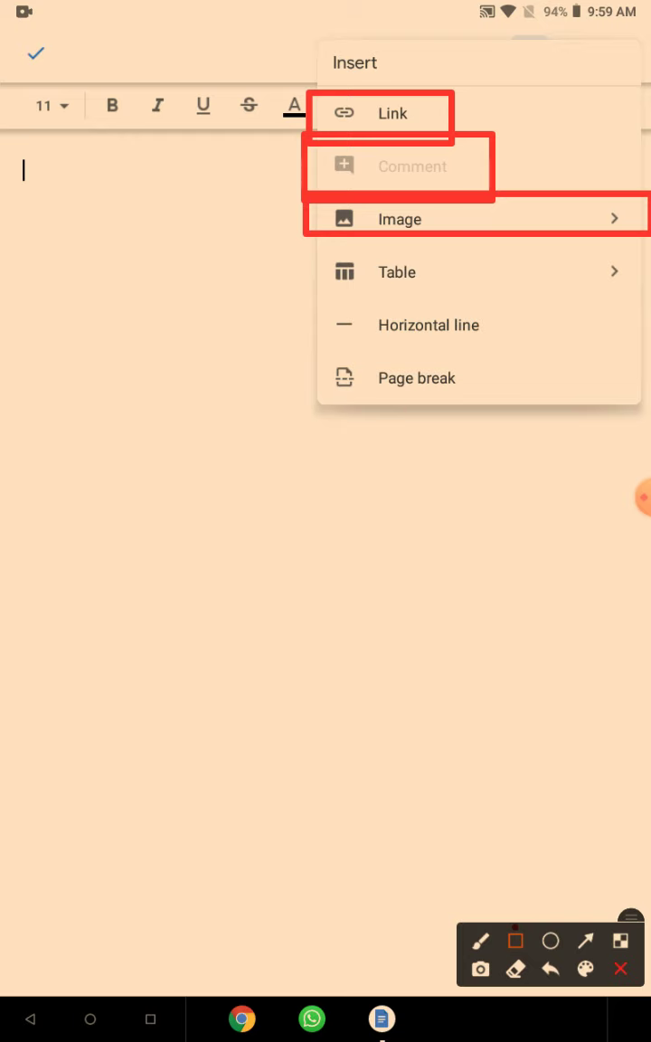
mouse_move(311, 239)
mouse_down()
mouse_move(430, 299)
mouse_move(648, 286)
mouse_up()
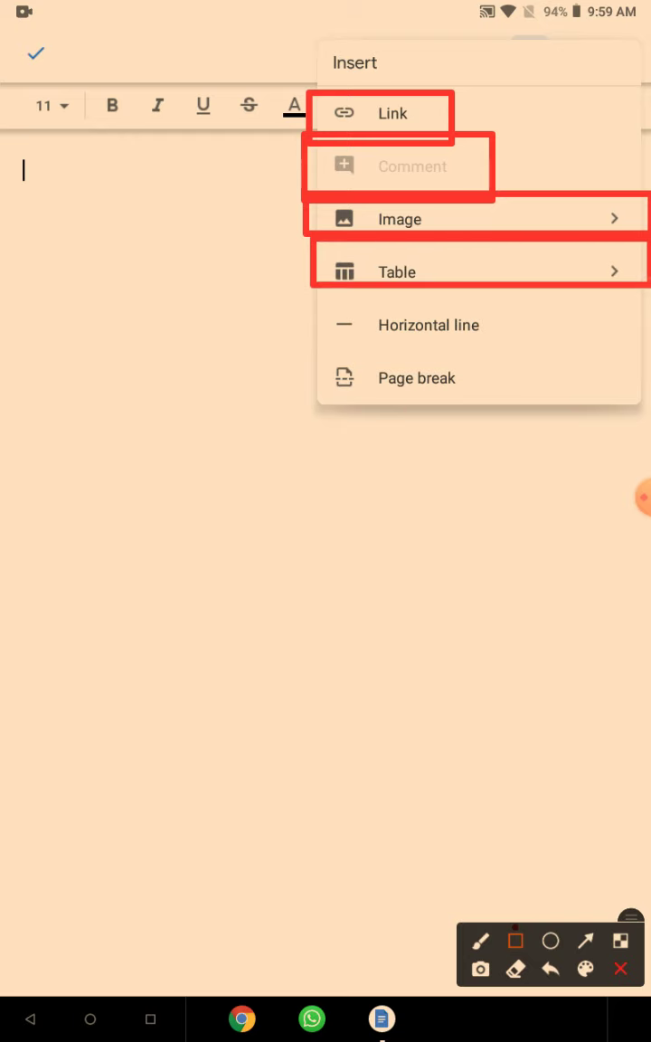
mouse_move(314, 307)
mouse_down()
mouse_move(488, 348)
mouse_move(534, 346)
mouse_up()
drag(318, 351, 484, 403)
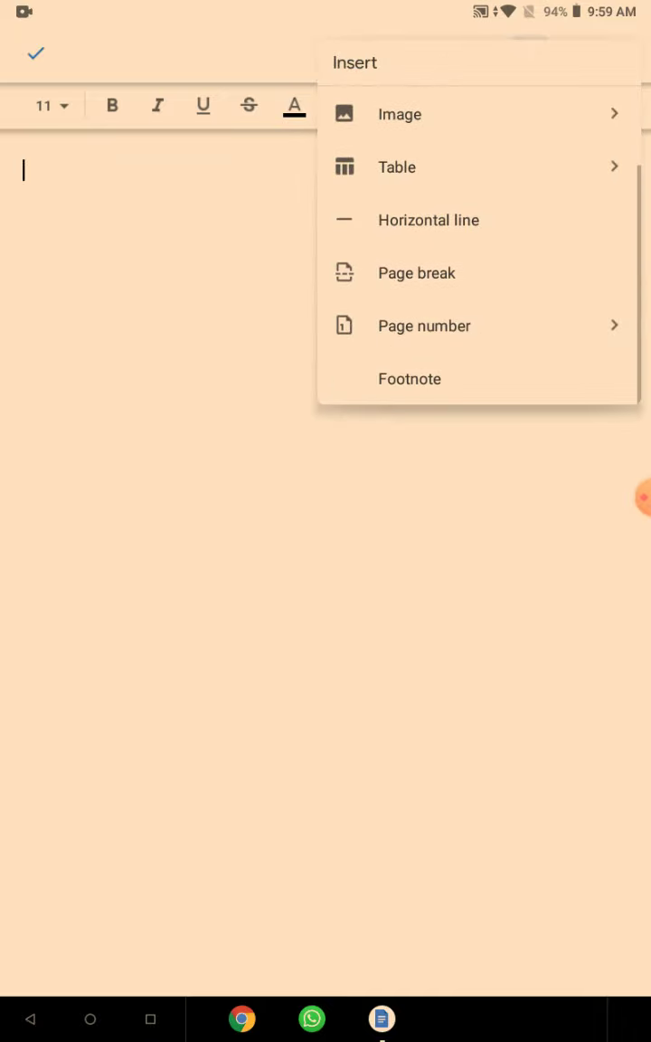
Show the Image submenu: from photos, from camera, or from web
click(515, 941)
drag(322, 297, 629, 347)
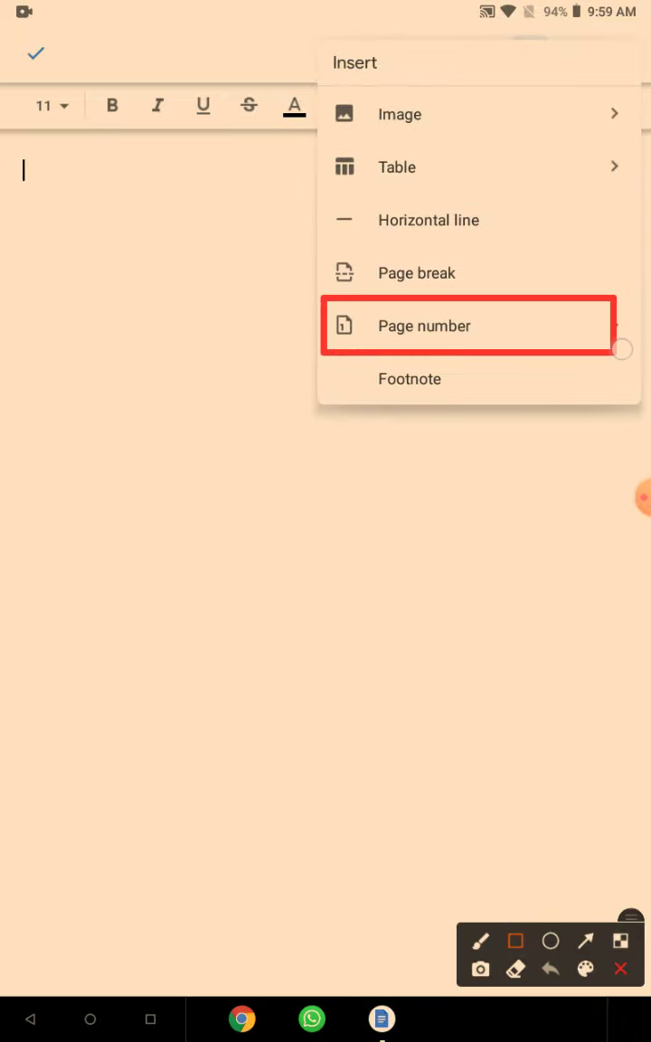
drag(316, 353, 507, 422)
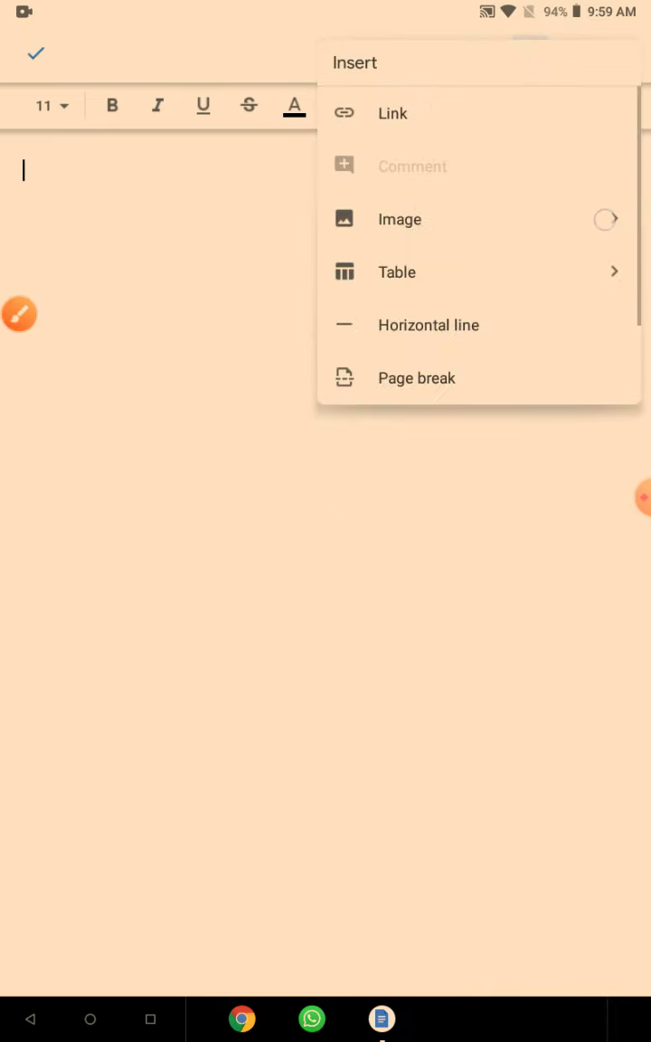
click(18, 314)
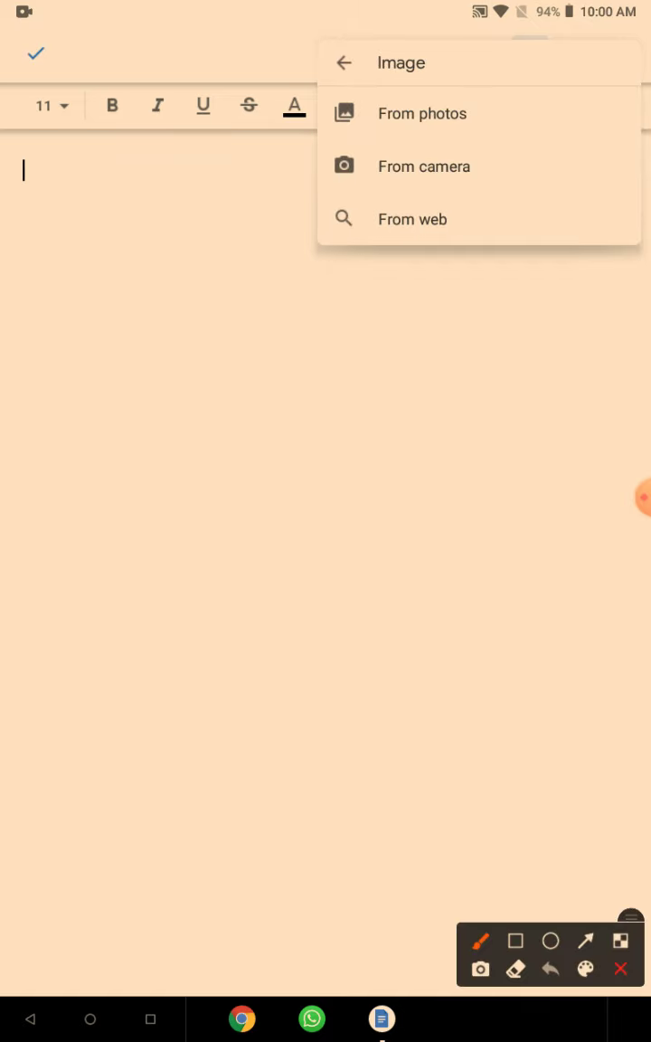
Go back from the image choices to the Insert list
click(515, 941)
drag(314, 80, 509, 140)
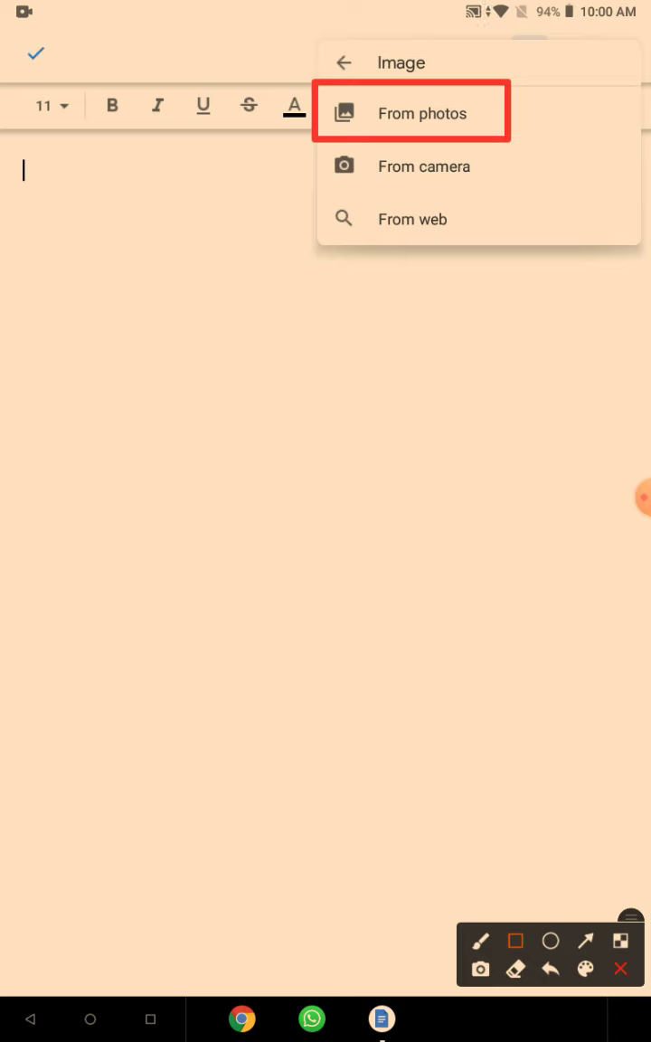
drag(293, 145, 534, 187)
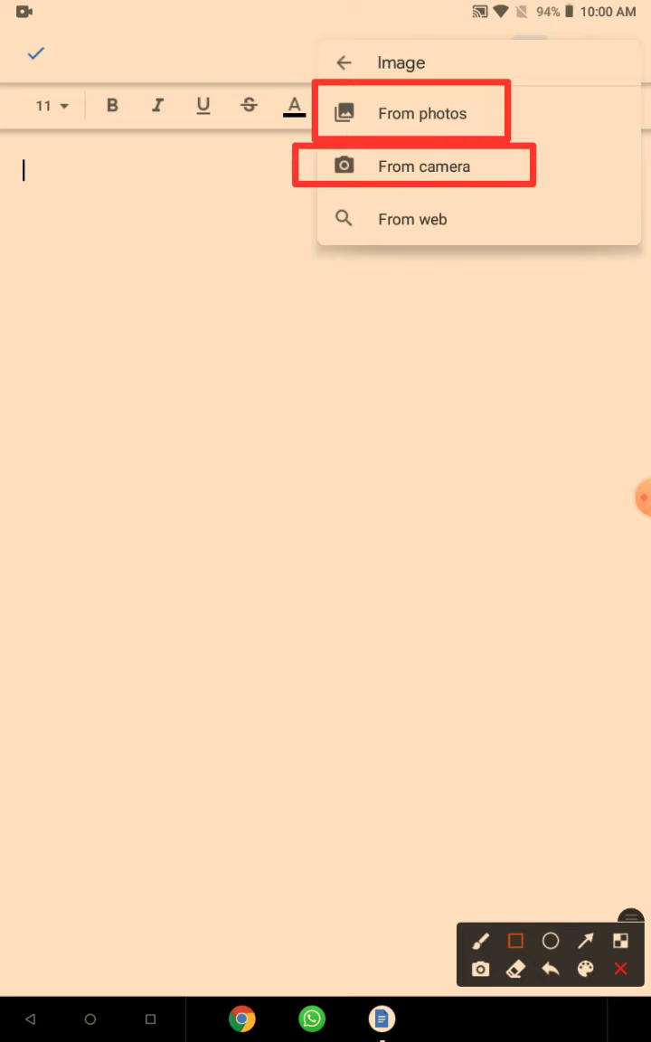
drag(303, 193, 468, 266)
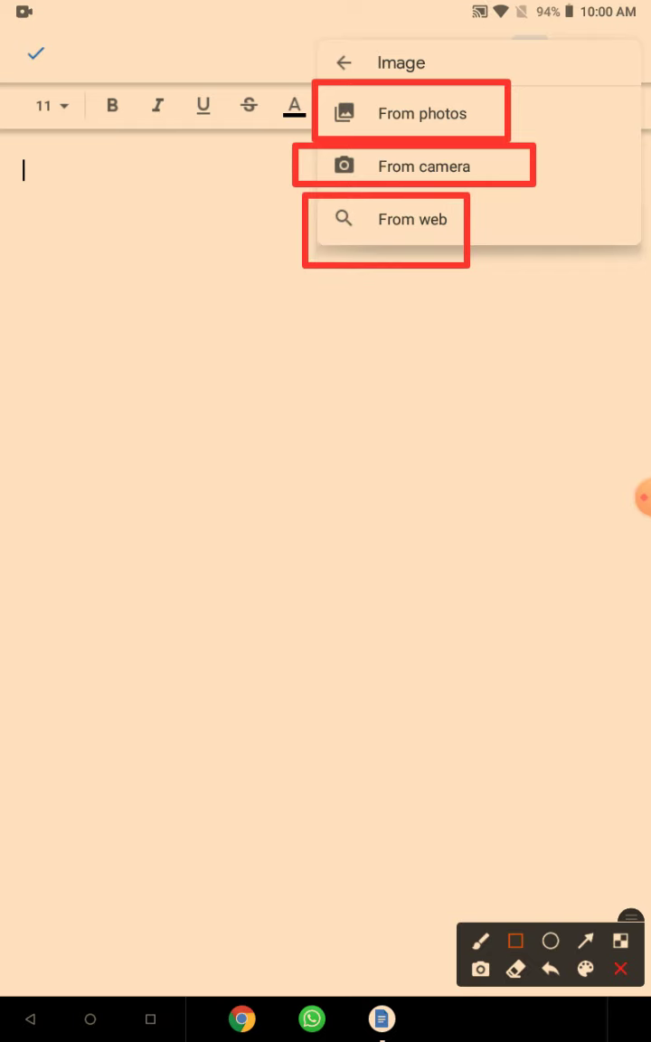
click(621, 969)
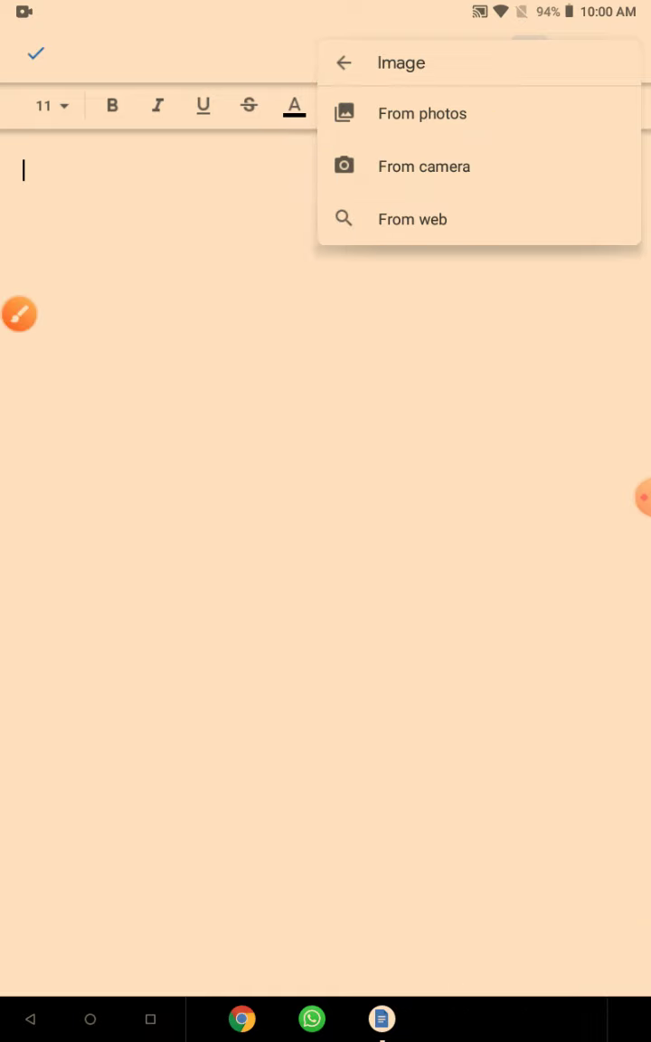
click(344, 56)
Preview the Table size options of 3 columns by 3 rows, then return to the Insert list
click(613, 282)
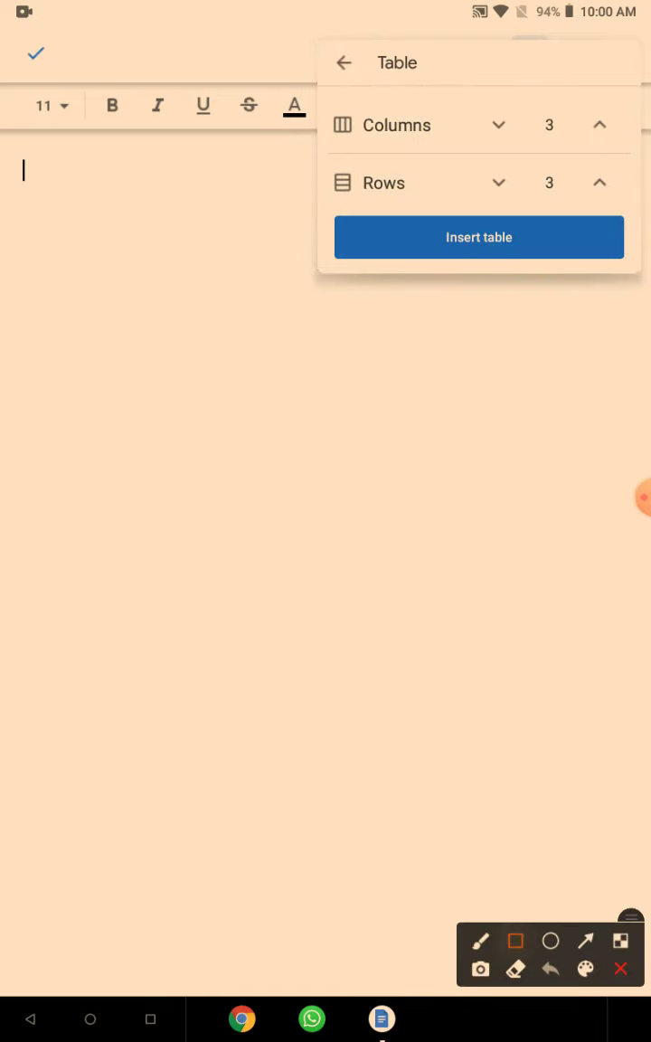
drag(474, 97, 518, 147)
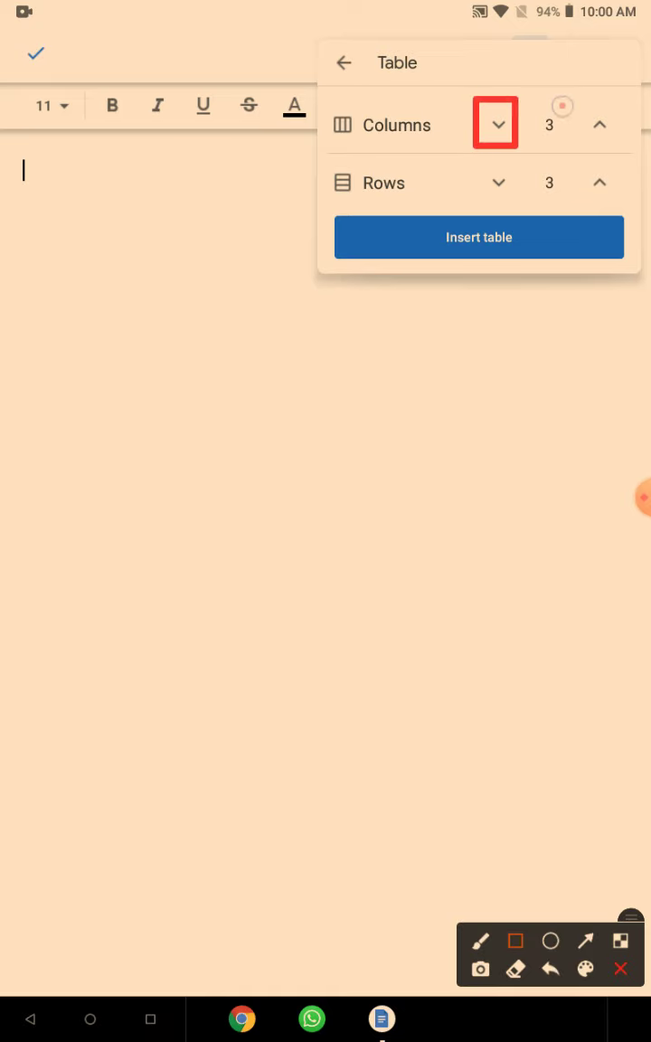
drag(559, 103, 633, 151)
mouse_move(462, 180)
mouse_down()
mouse_move(485, 211)
mouse_move(522, 214)
mouse_up()
drag(571, 178, 649, 187)
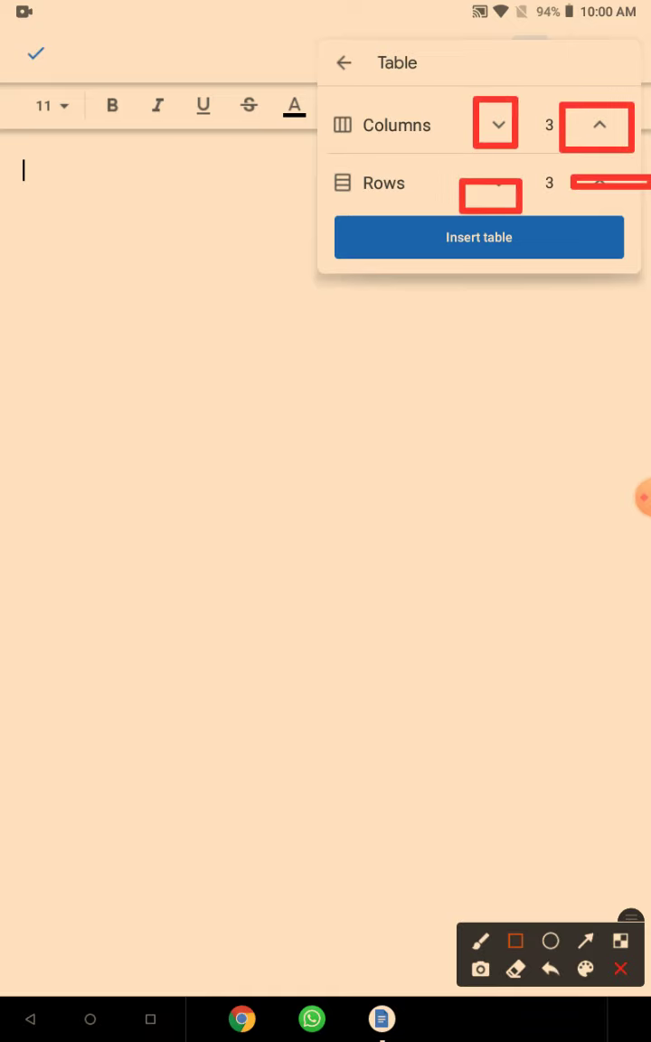
drag(395, 181, 570, 281)
click(620, 968)
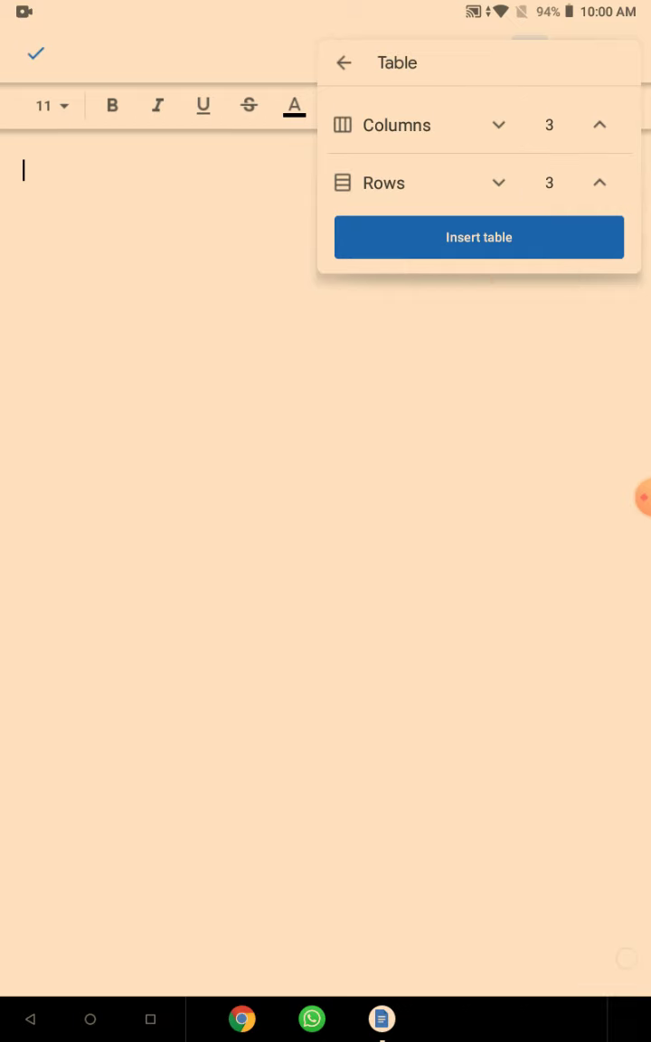
click(344, 62)
Insert a horizontal line at the top of the document
scroll(566, 227, down, 2)
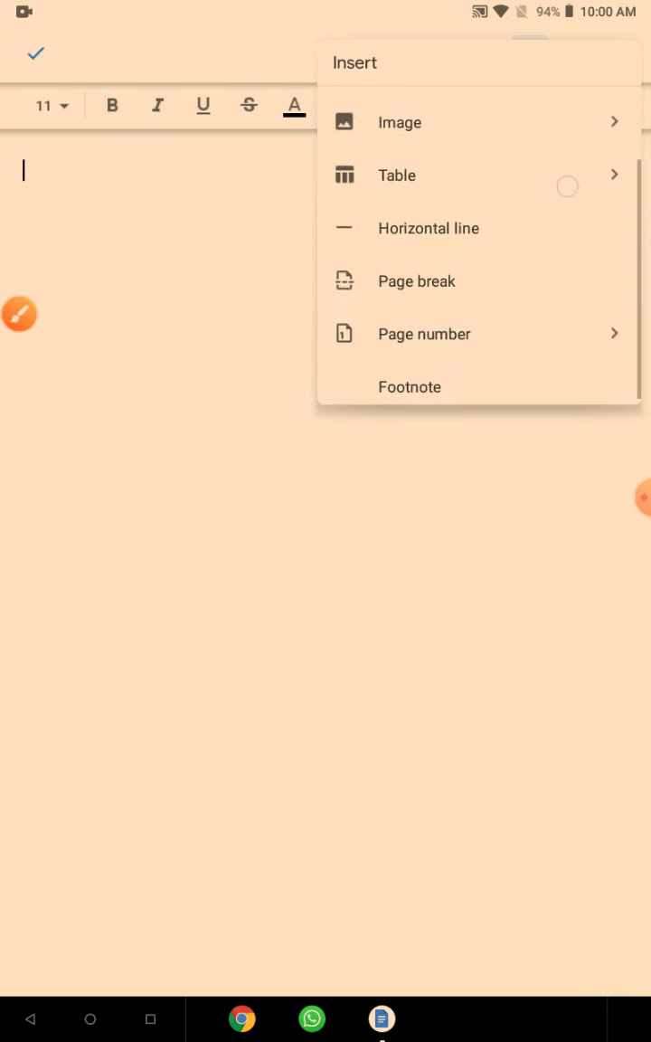
click(428, 220)
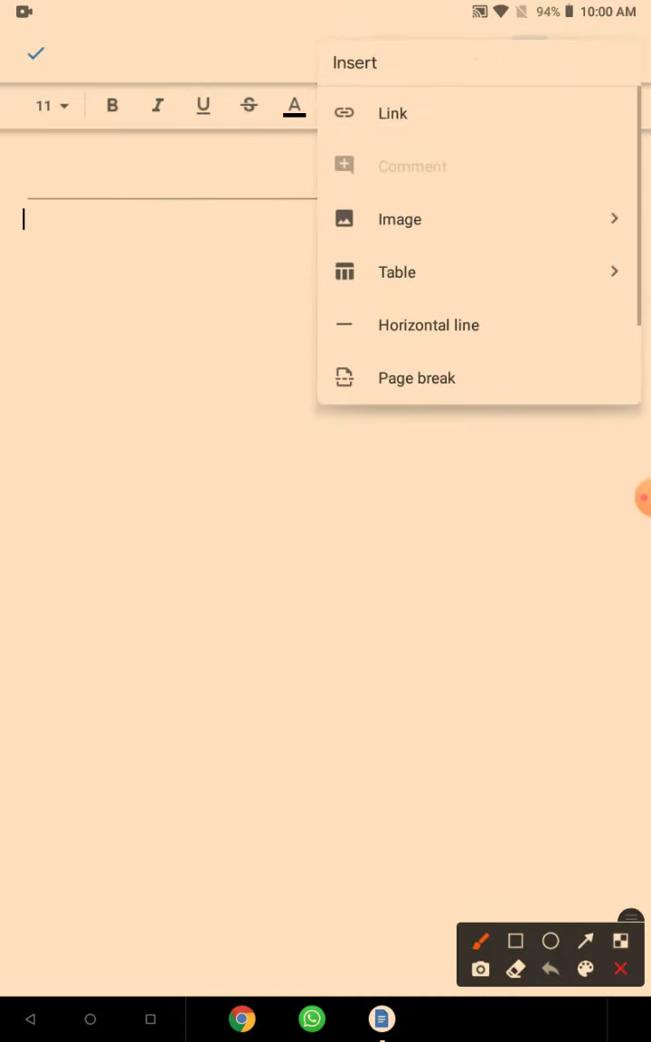
mouse_move(333, 290)
mouse_down()
mouse_move(496, 406)
mouse_move(507, 399)
mouse_up()
click(620, 968)
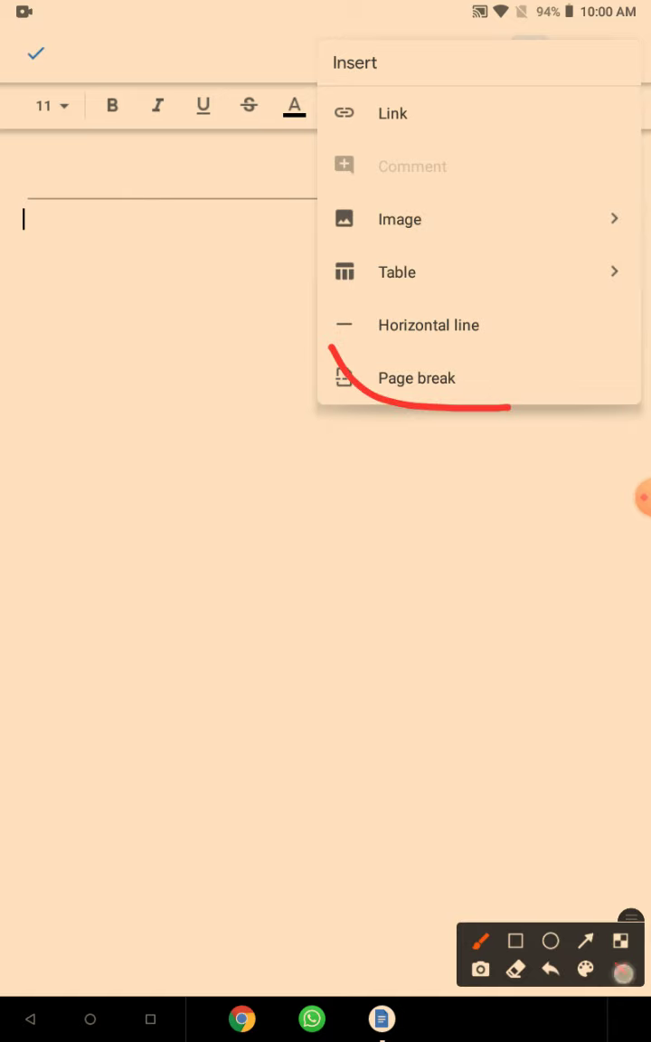
Reopen the Insert menu of items that can be added
scroll(502, 272, down, 2)
drag(502, 222, 502, 208)
click(18, 314)
click(515, 941)
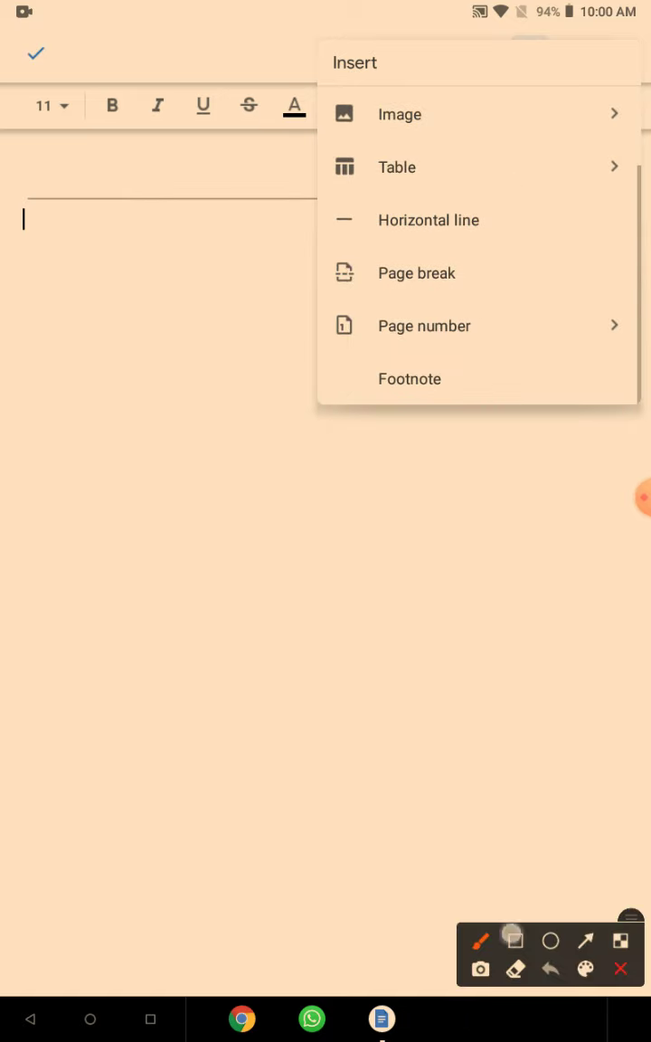
mouse_move(316, 303)
mouse_down()
mouse_move(481, 351)
mouse_move(632, 344)
mouse_up()
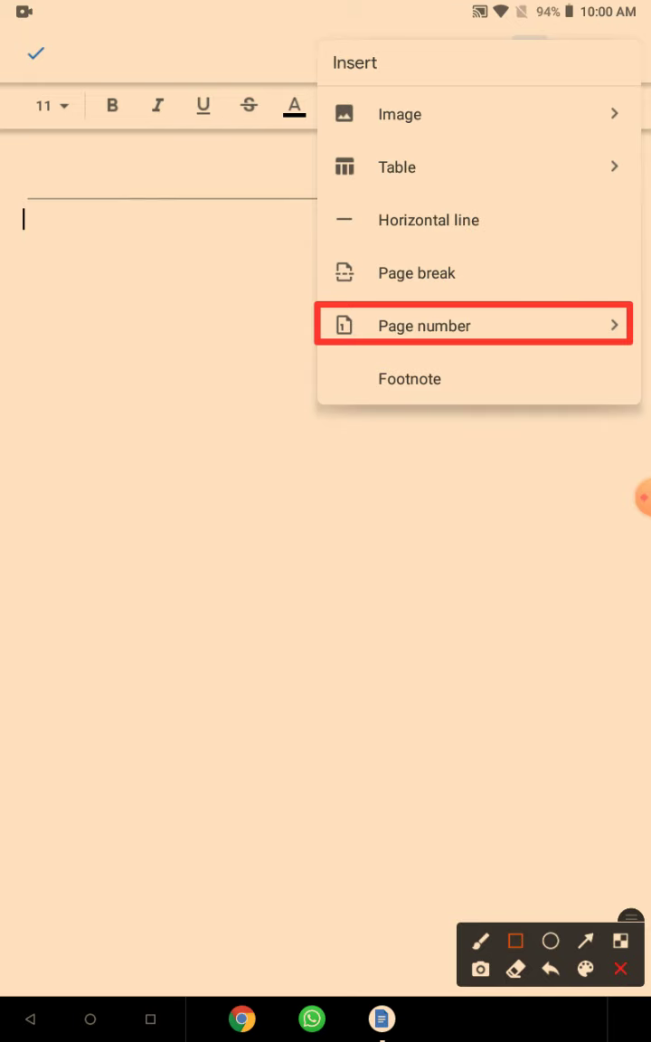
mouse_move(341, 373)
mouse_down()
mouse_move(407, 420)
mouse_move(502, 425)
mouse_up()
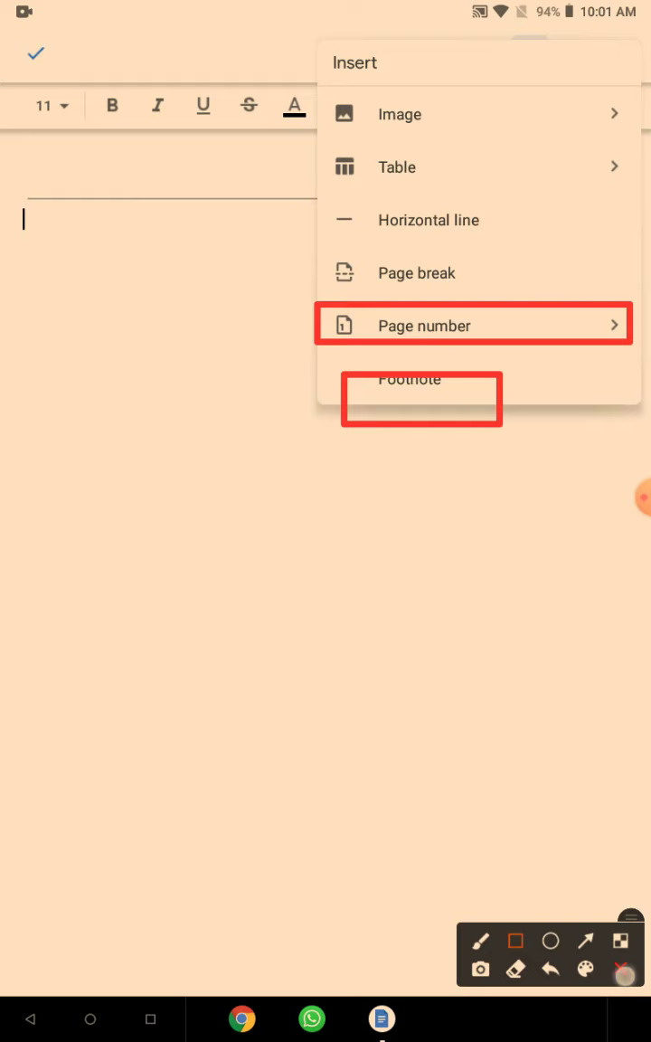
click(620, 969)
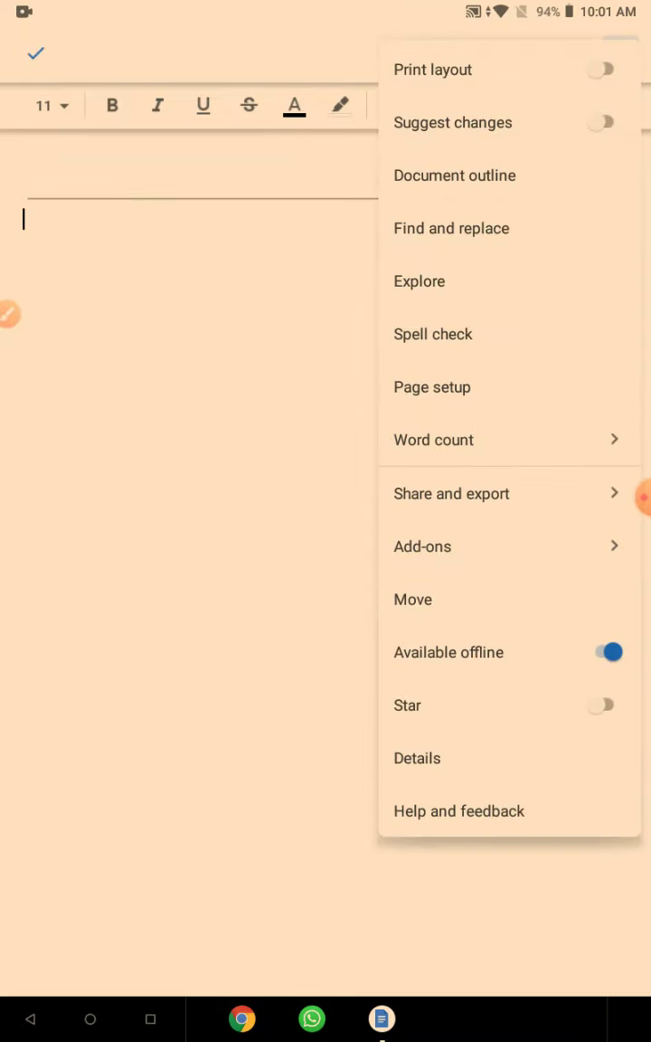
Browse the overflow menu's document options and start Find and replace
click(515, 940)
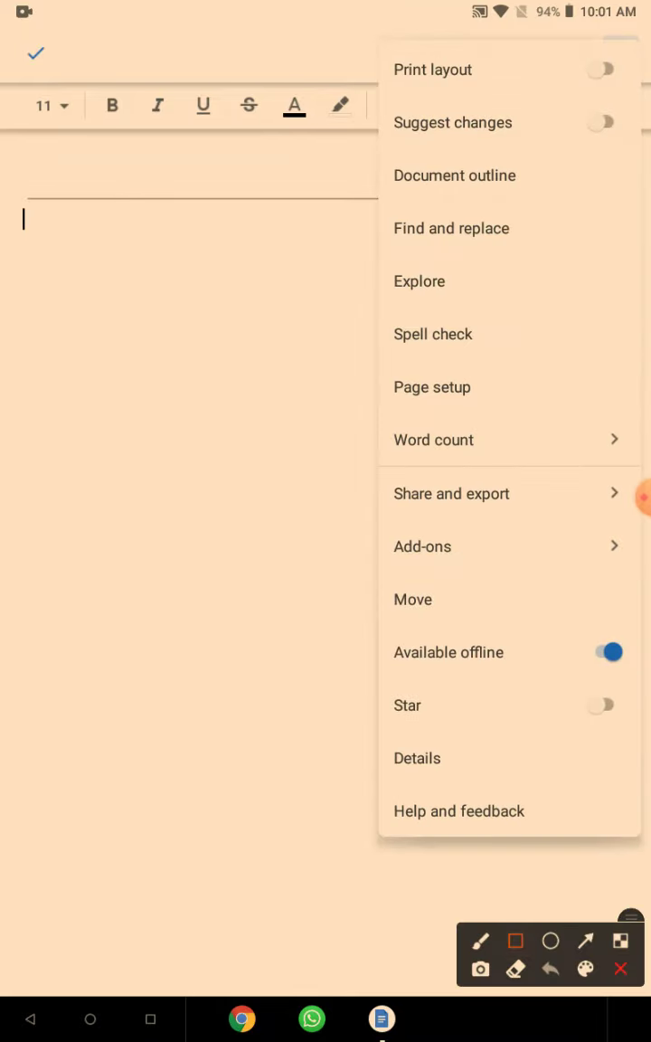
mouse_move(366, 50)
mouse_down()
mouse_move(537, 117)
mouse_move(649, 85)
mouse_up()
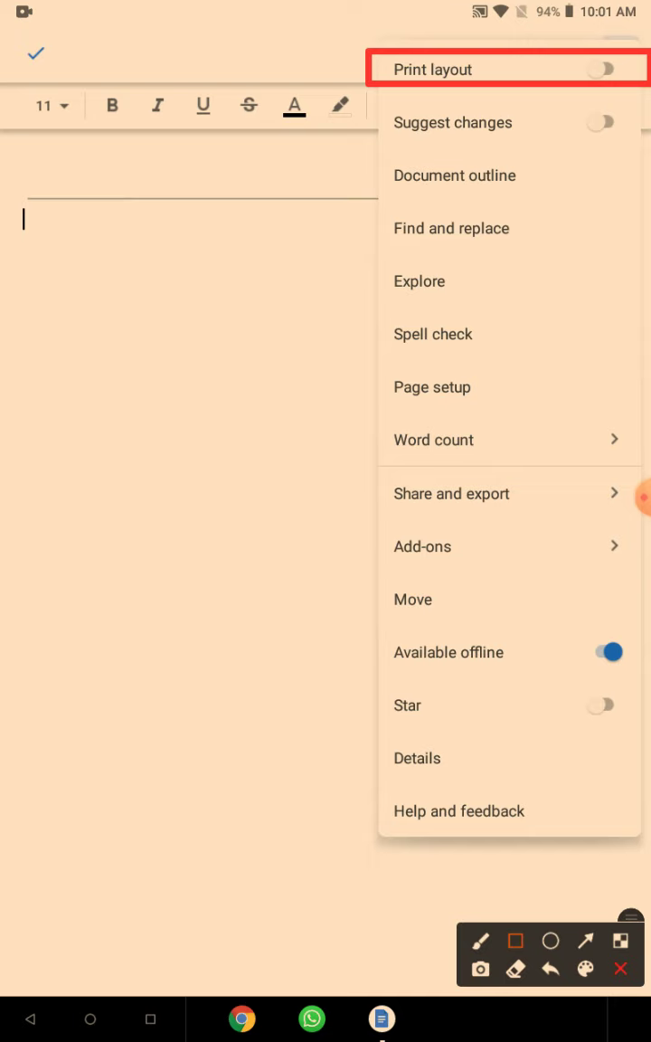
drag(376, 107, 641, 152)
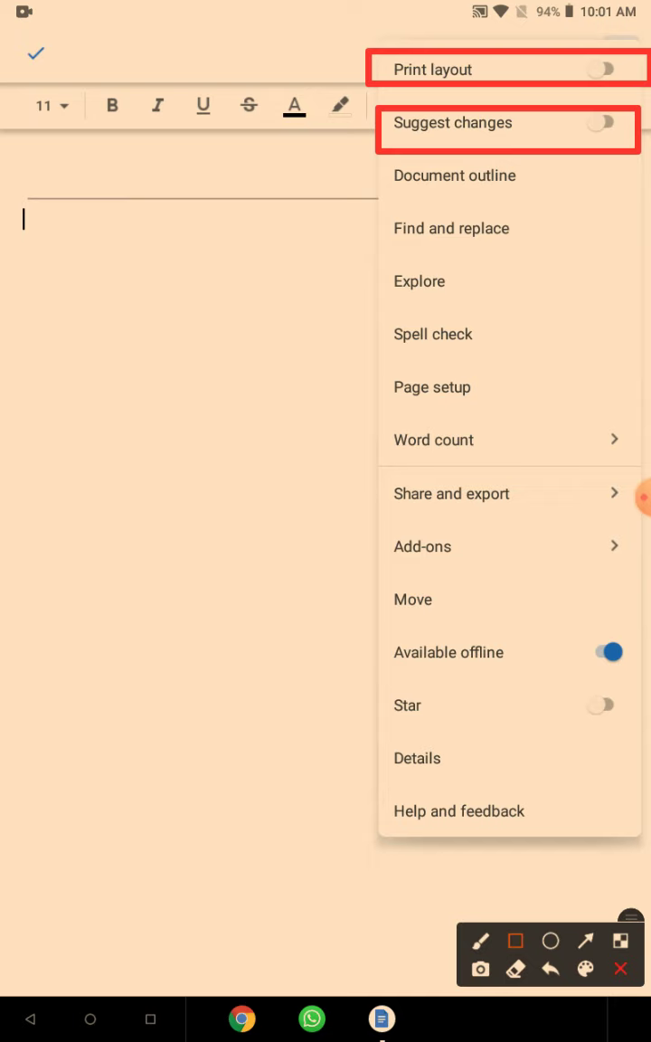
drag(390, 155, 553, 211)
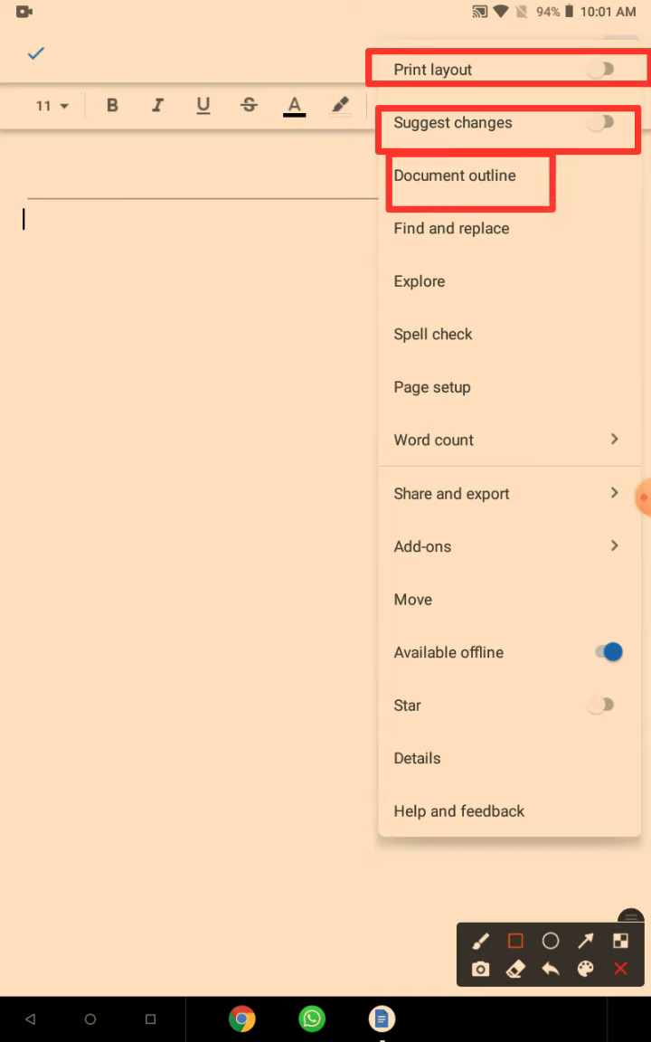
drag(389, 213, 529, 268)
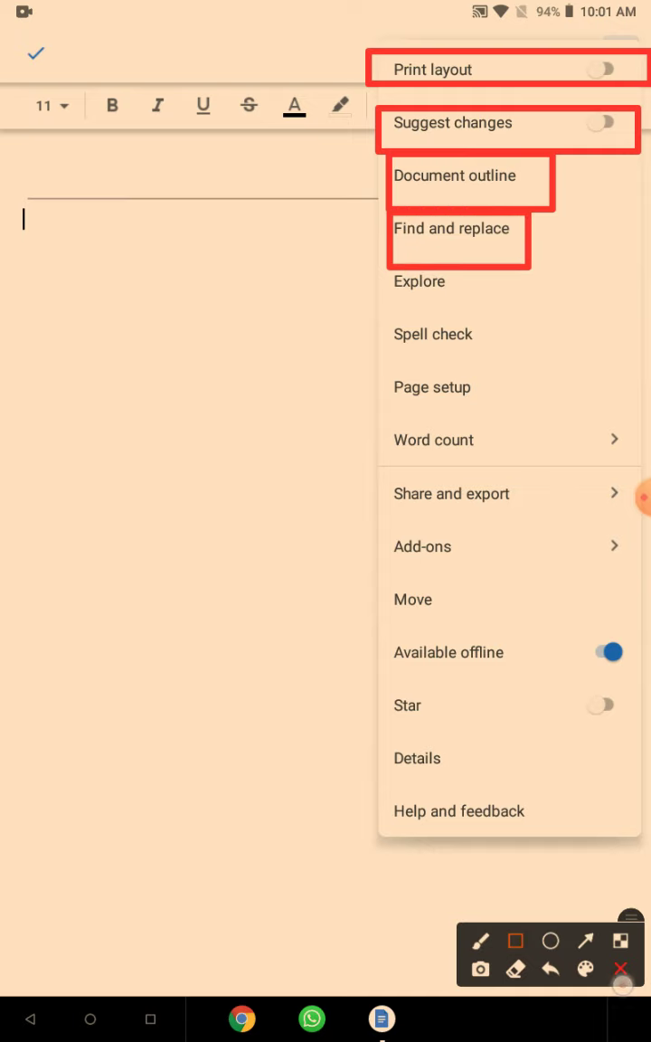
click(621, 969)
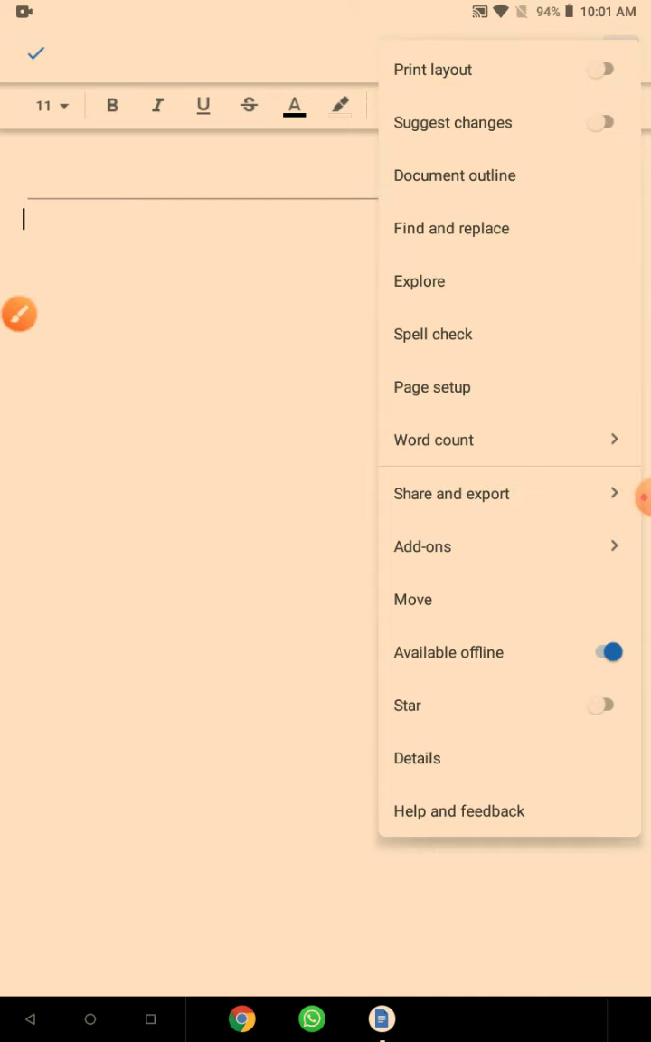
click(432, 206)
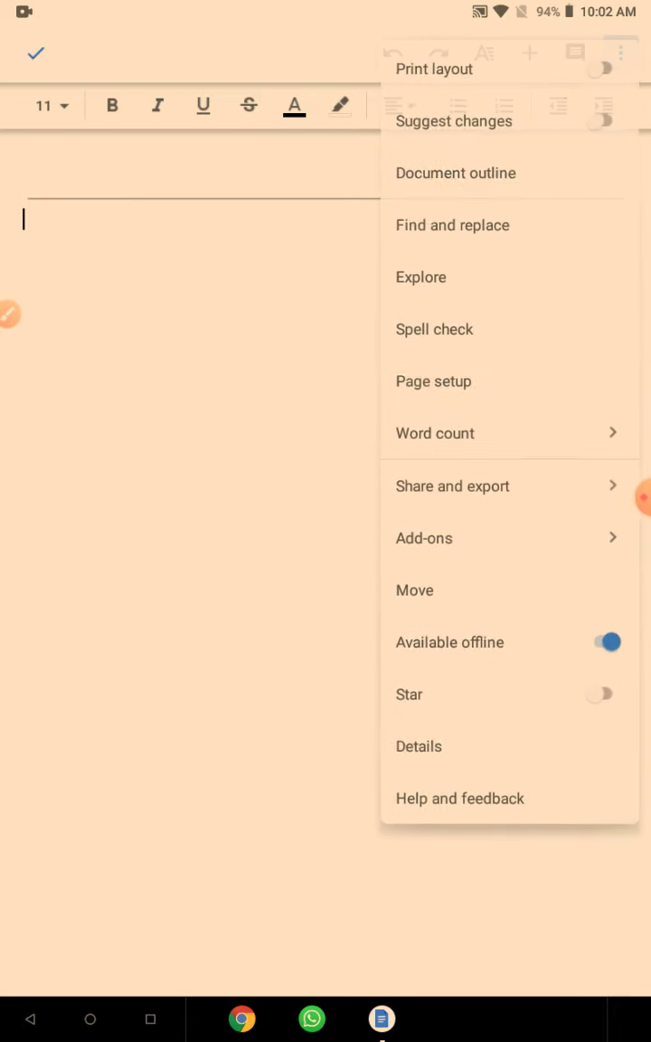
Reopen the overflow menu and show Page setup with portrait orientation and Letter paper
click(9, 314)
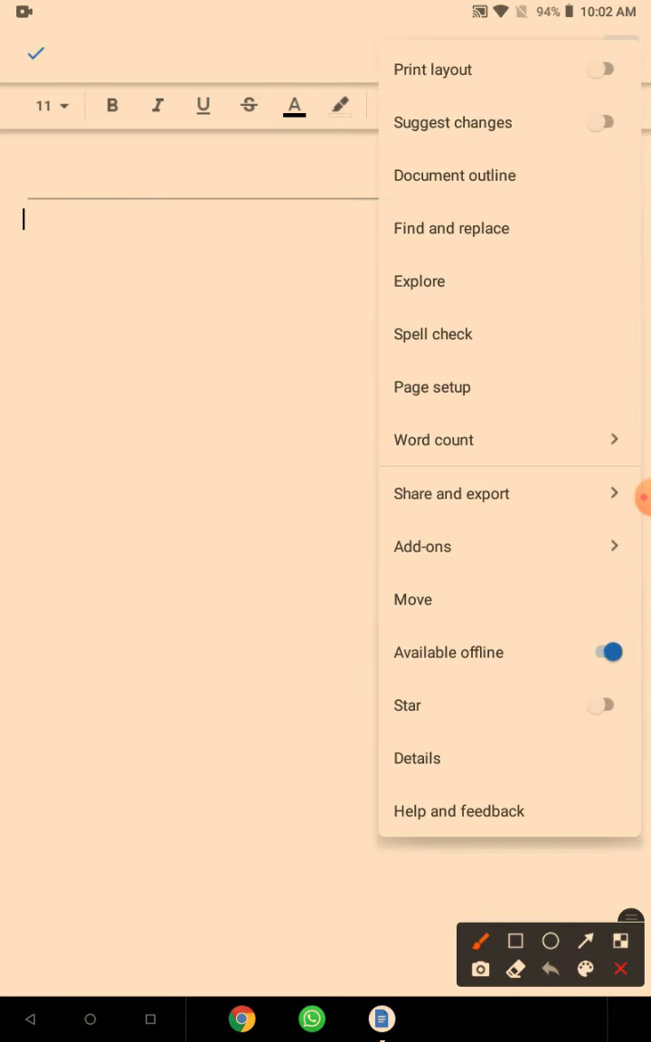
click(515, 940)
mouse_move(369, 317)
mouse_down()
mouse_move(428, 363)
mouse_move(504, 365)
mouse_up()
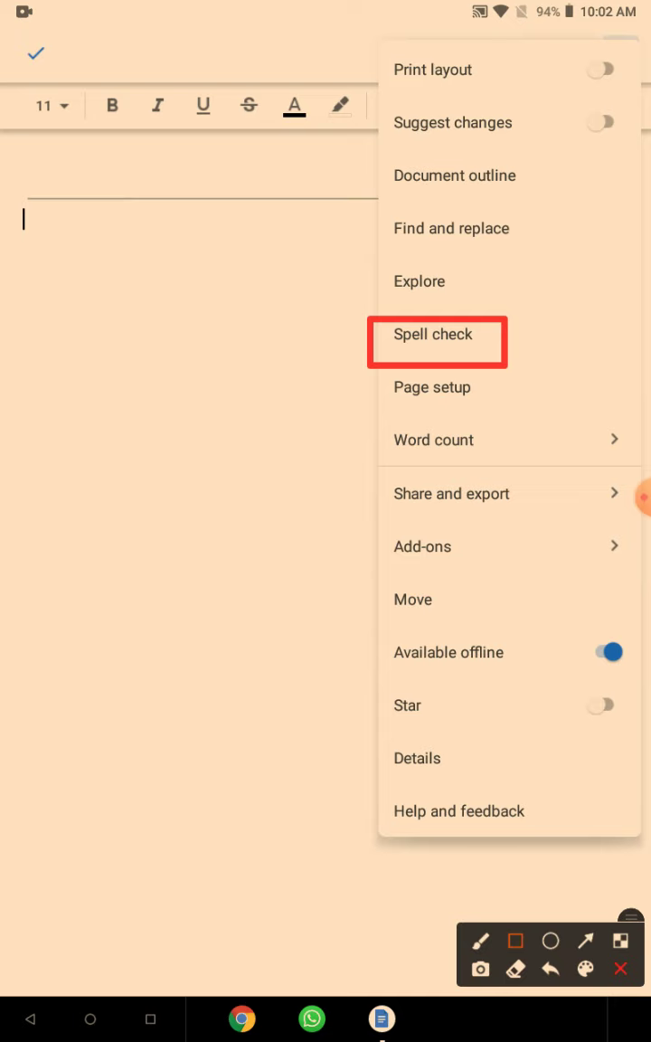
drag(356, 377, 504, 425)
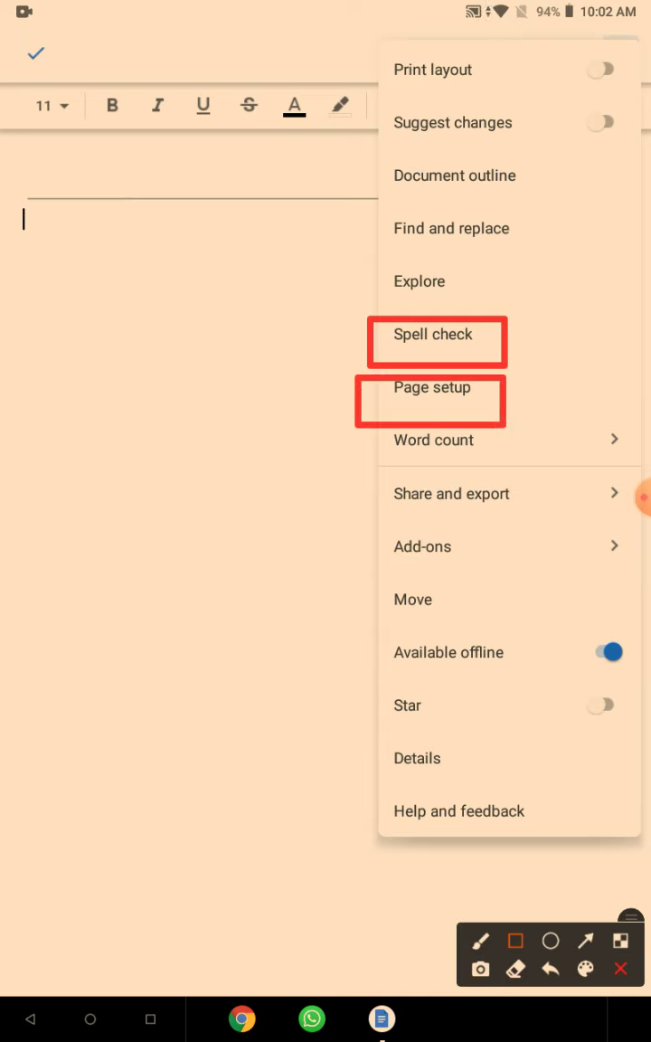
click(621, 968)
click(432, 387)
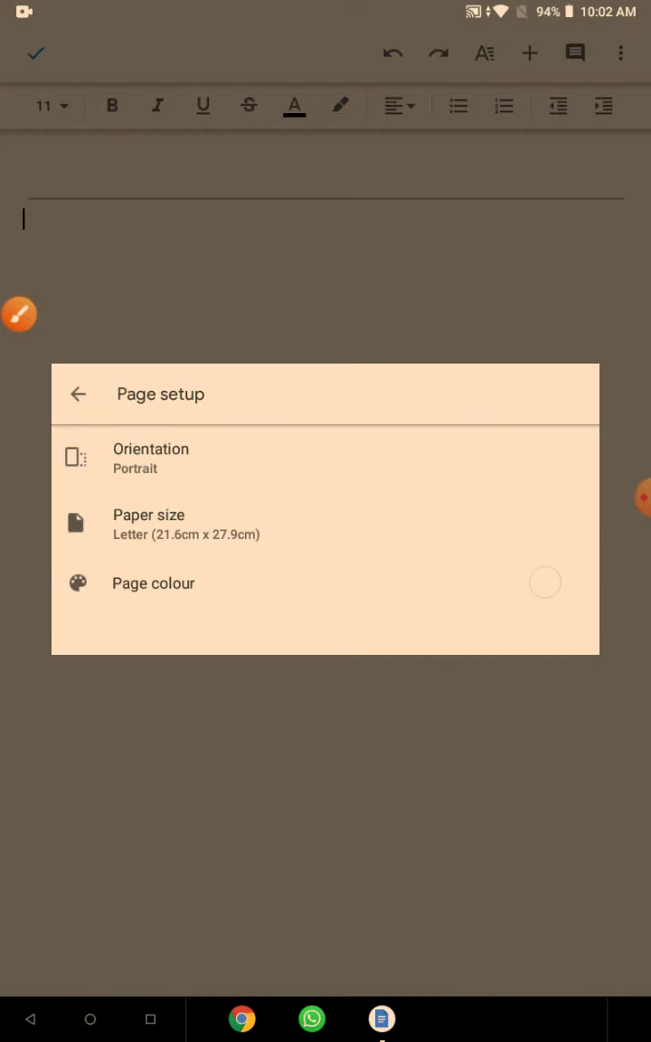
click(220, 447)
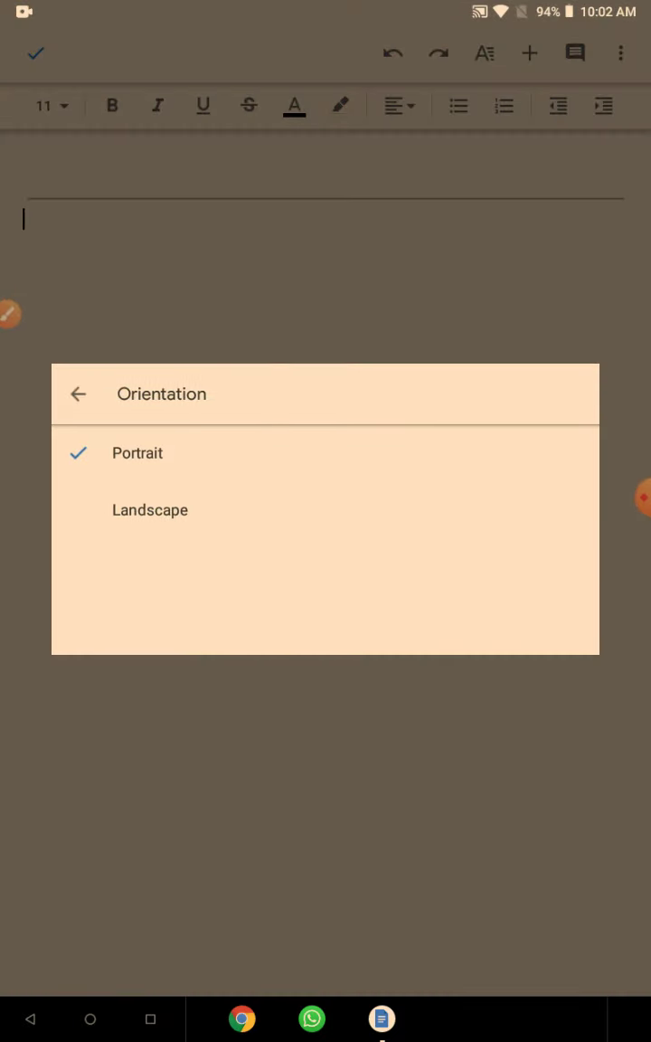
click(78, 393)
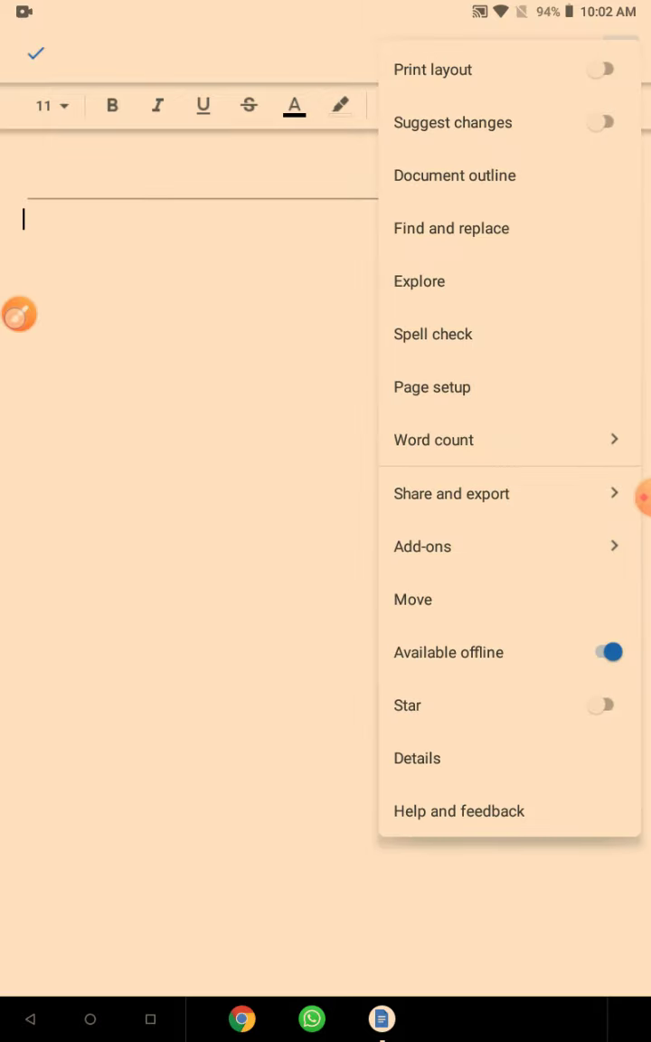
click(9, 314)
click(516, 940)
mouse_move(388, 414)
mouse_down()
mouse_move(425, 453)
mouse_move(611, 456)
mouse_up()
click(620, 969)
click(434, 439)
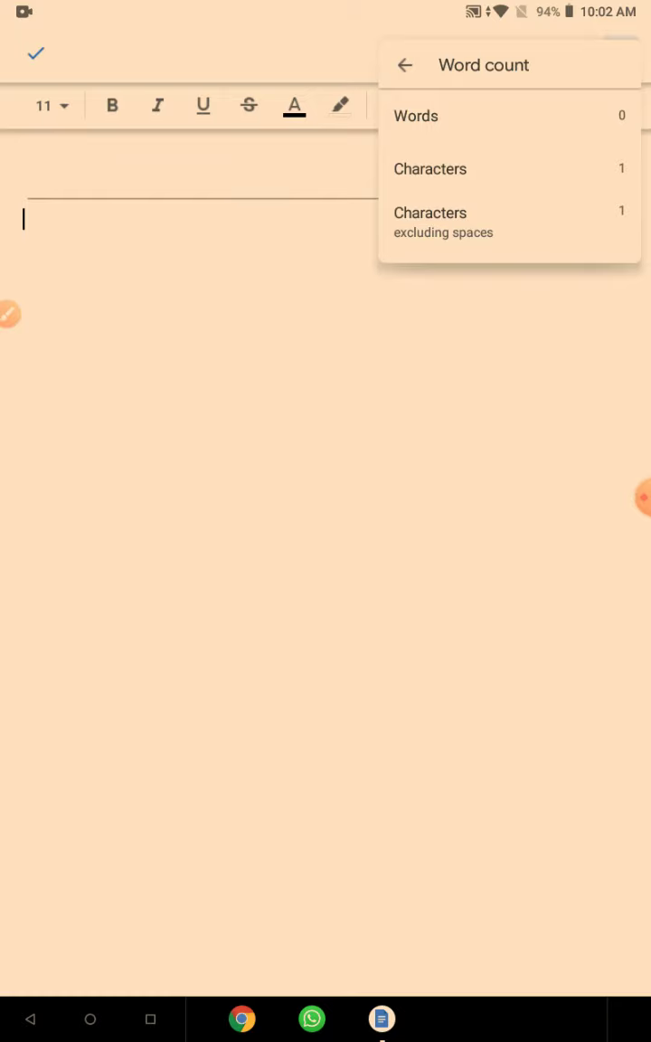
click(405, 65)
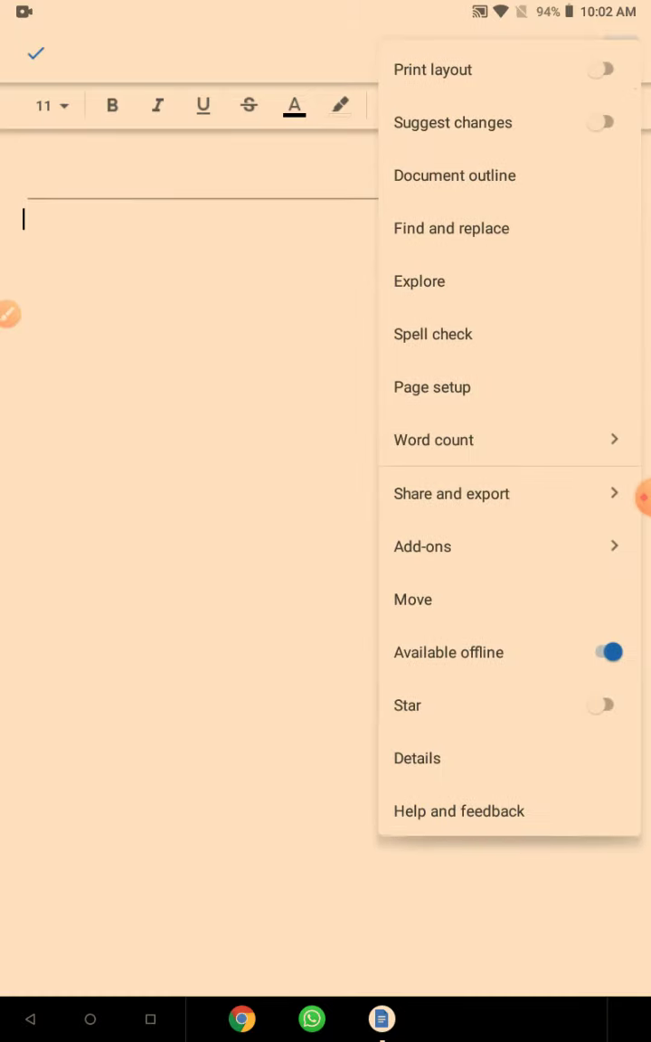
click(9, 313)
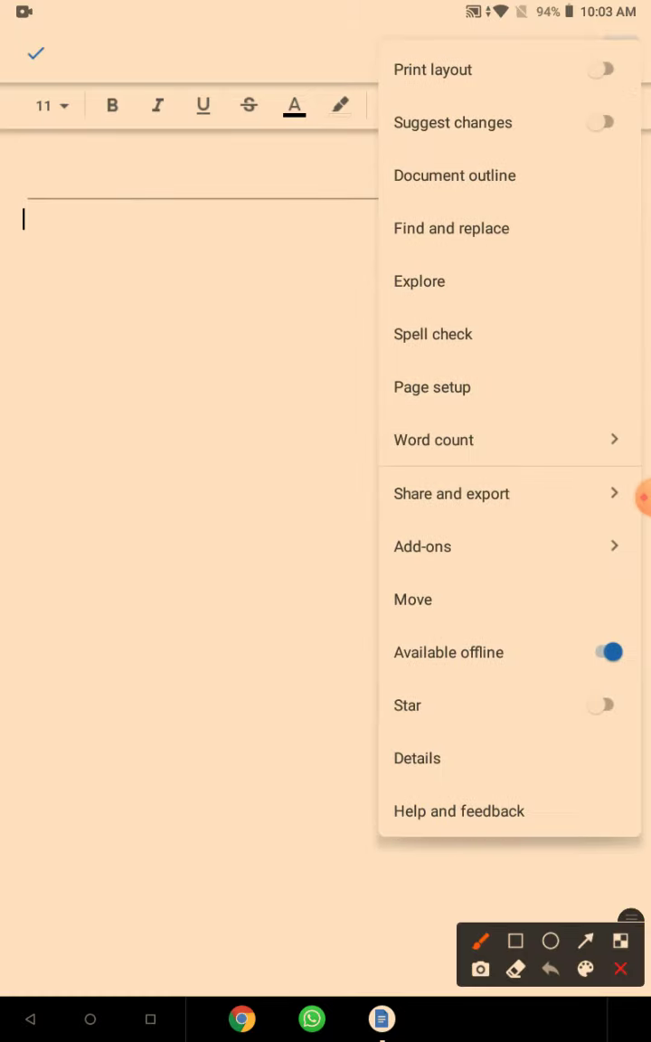
Open the Share and export options and reach the Send a copy format choices
click(515, 941)
drag(391, 506, 633, 529)
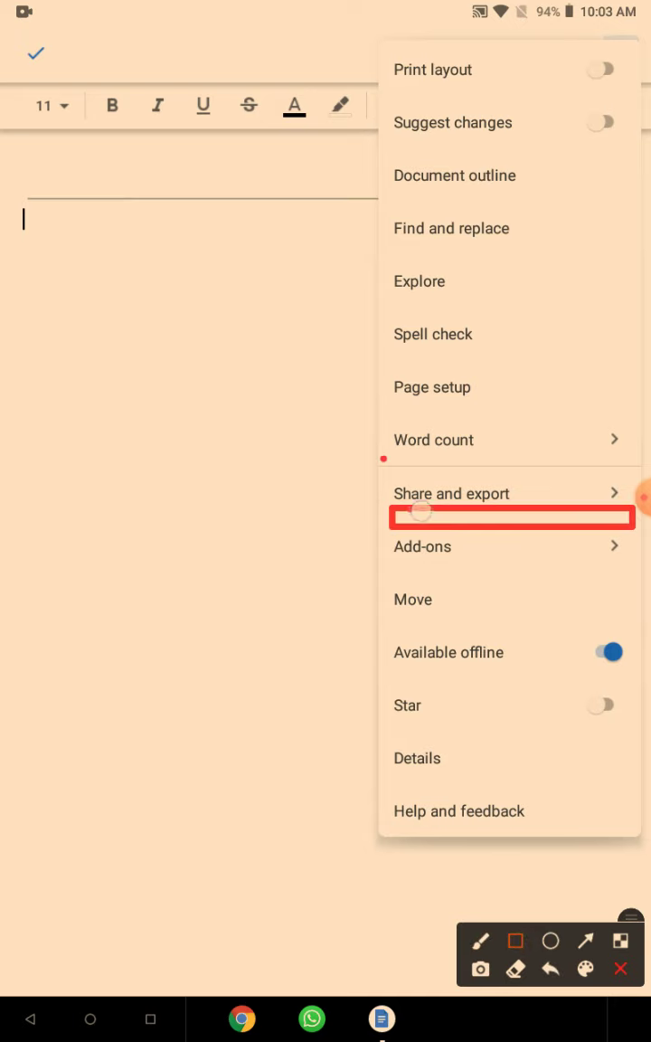
click(620, 969)
click(596, 503)
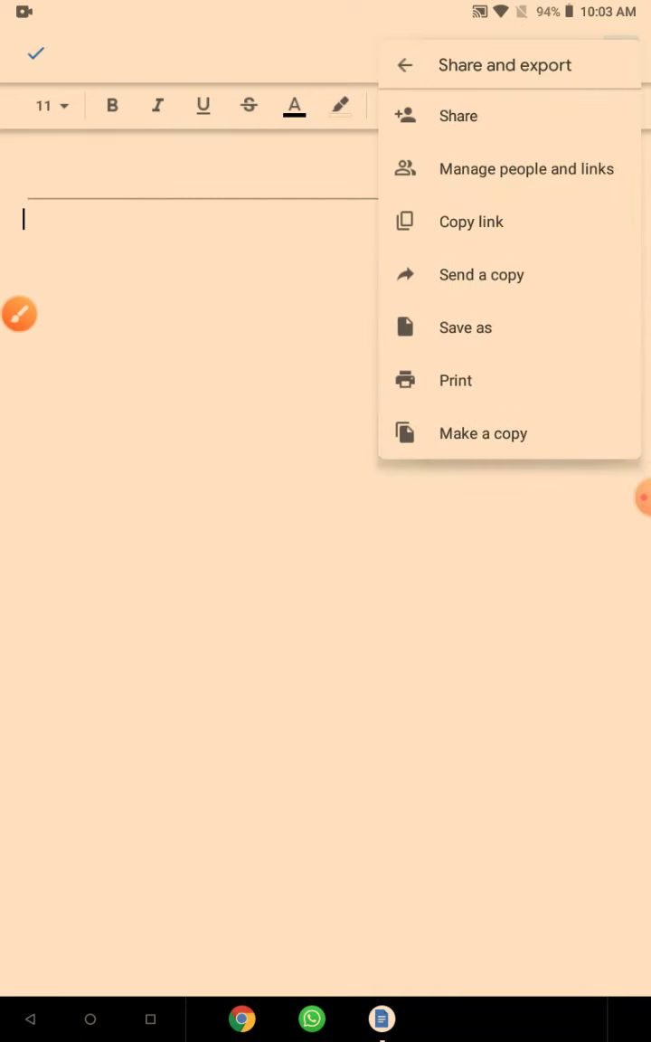
click(19, 314)
click(515, 941)
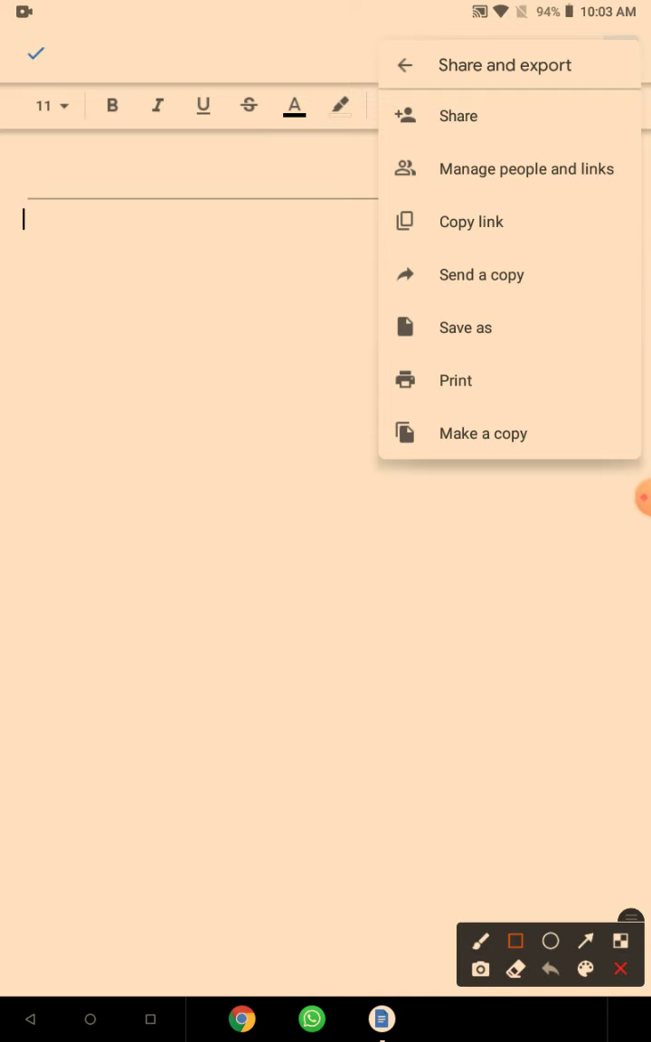
drag(395, 92, 534, 457)
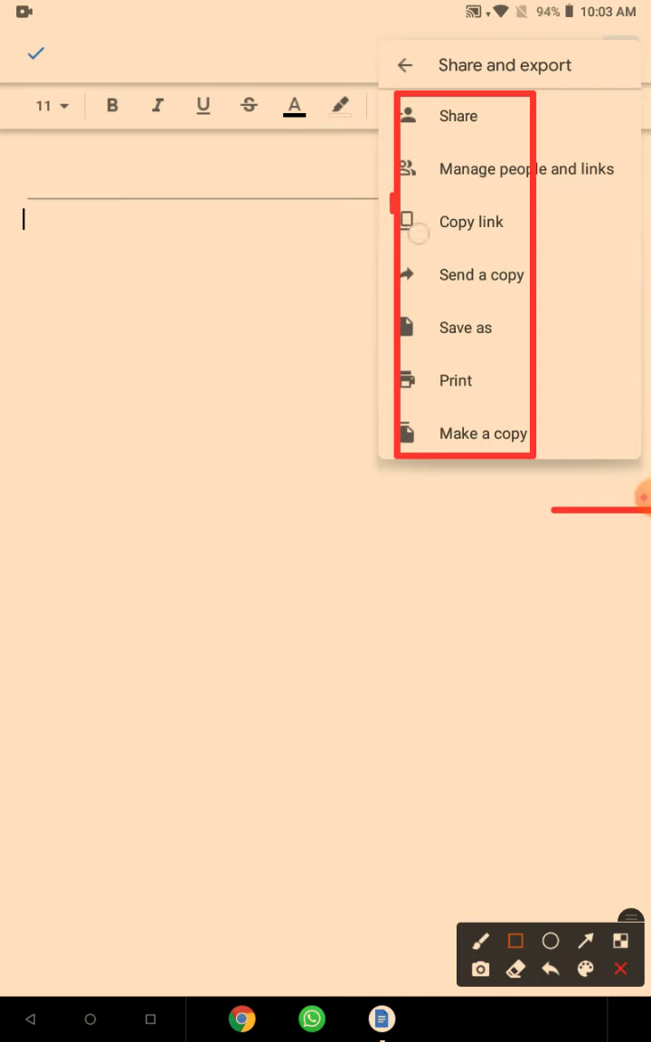
drag(395, 193, 539, 256)
drag(392, 129, 633, 193)
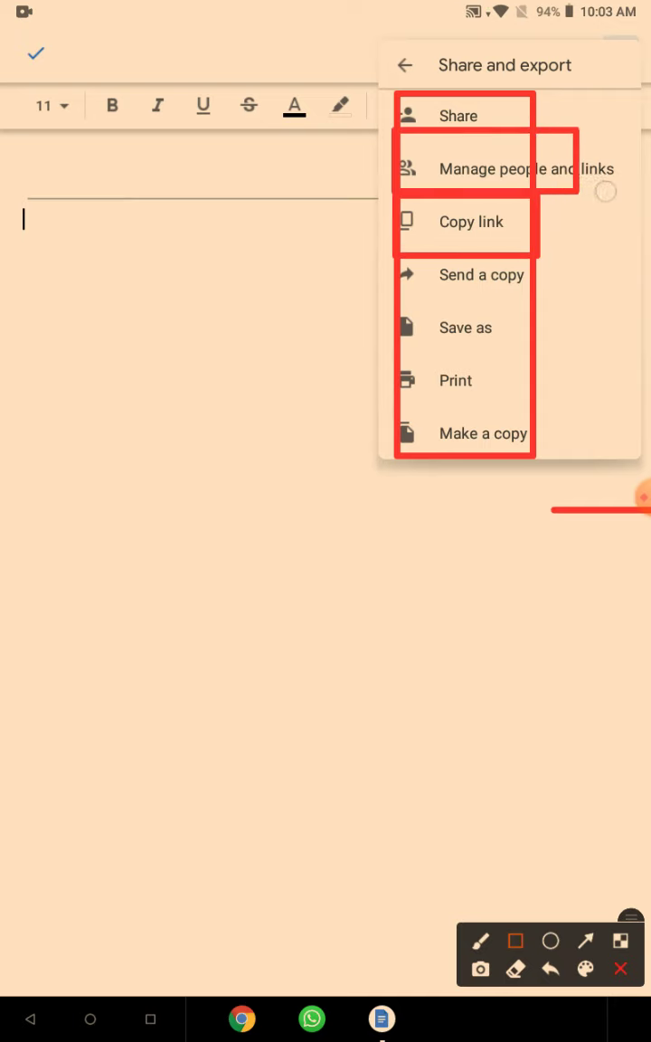
drag(412, 258, 560, 306)
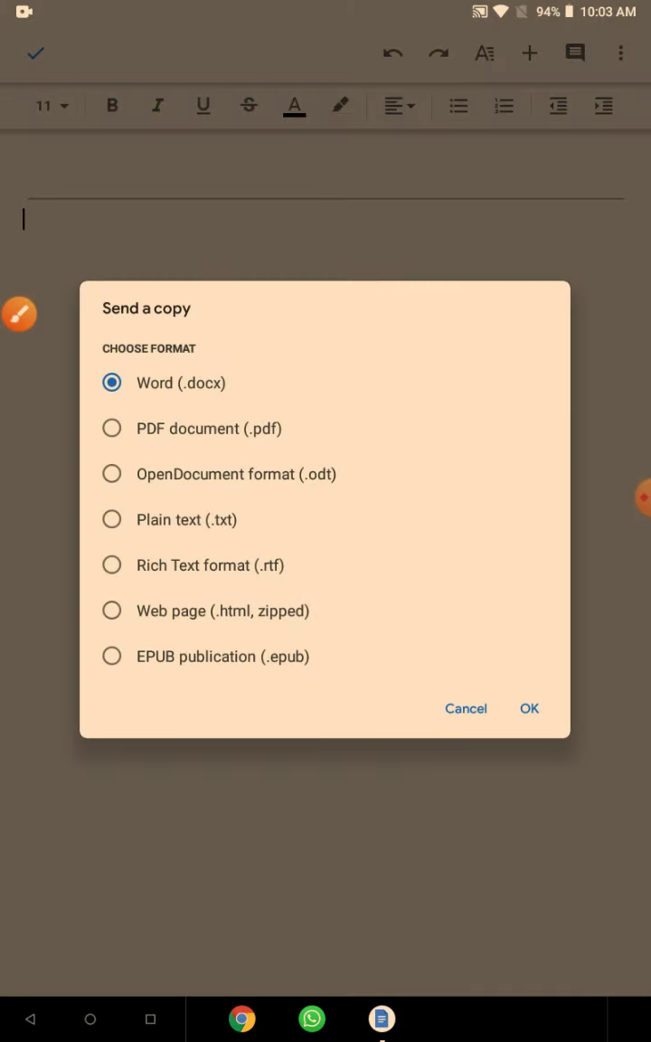
Review the Send a copy formats with Word (.docx) selected, then dismiss without exporting
click(18, 313)
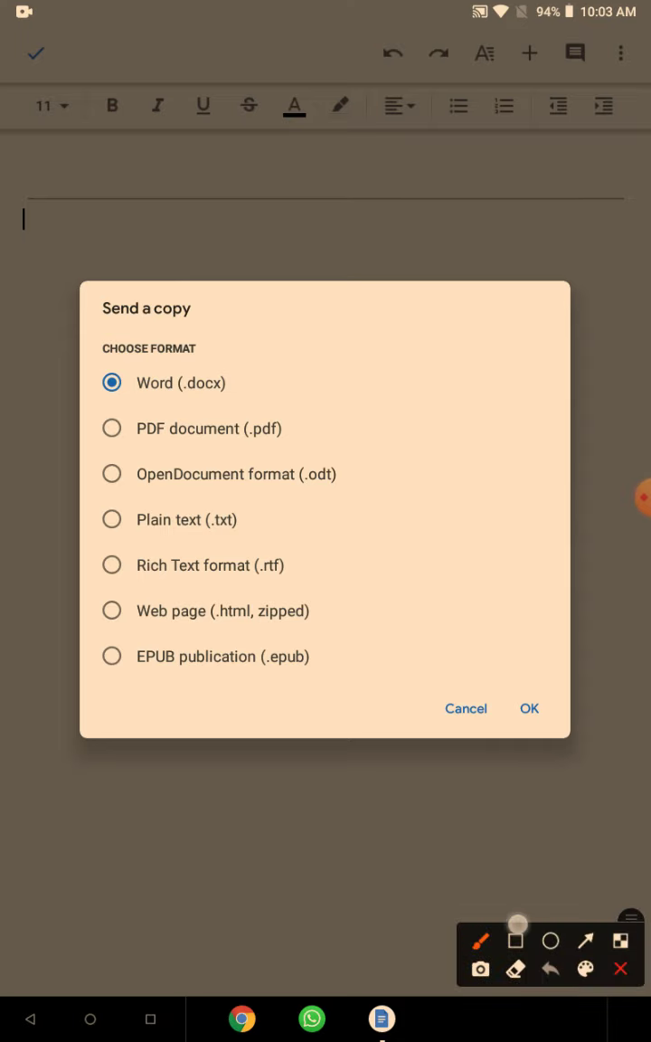
drag(92, 364, 313, 724)
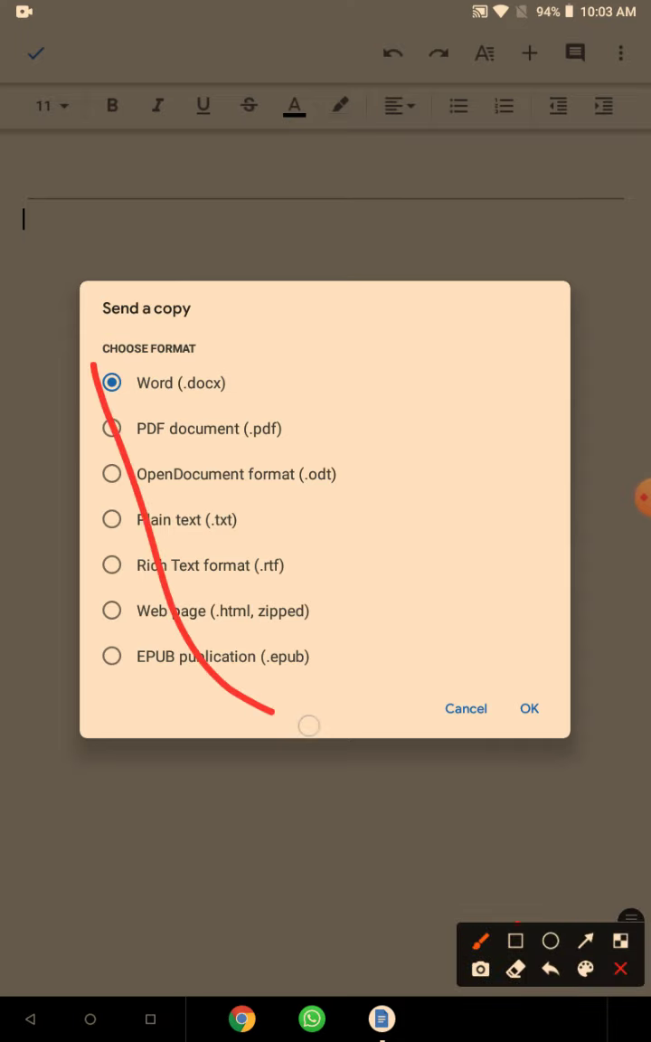
click(620, 968)
click(529, 708)
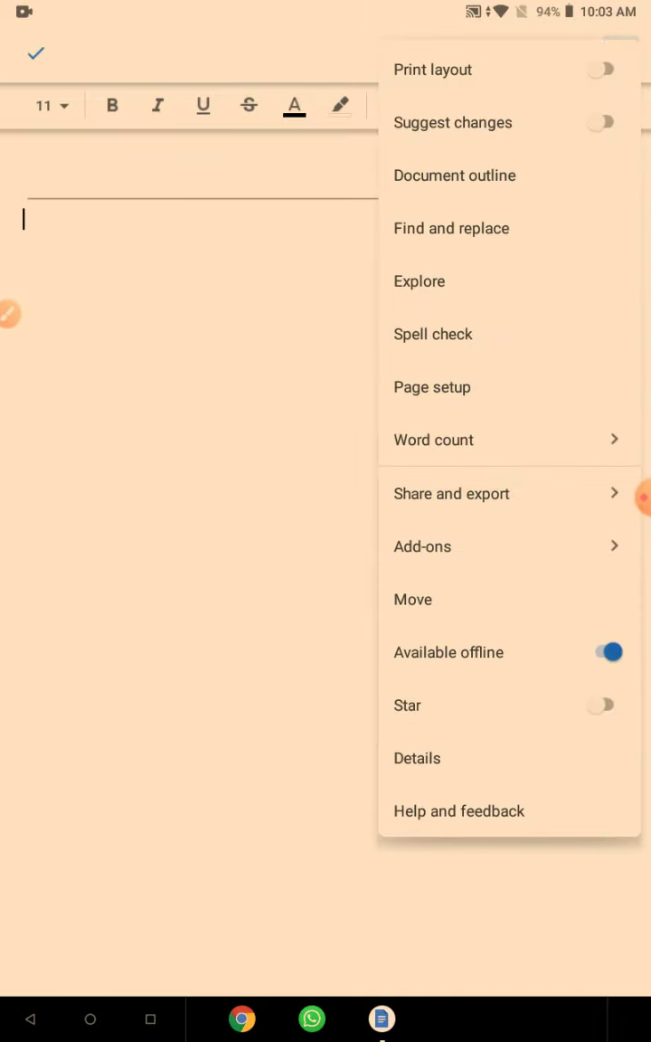
click(18, 314)
click(514, 940)
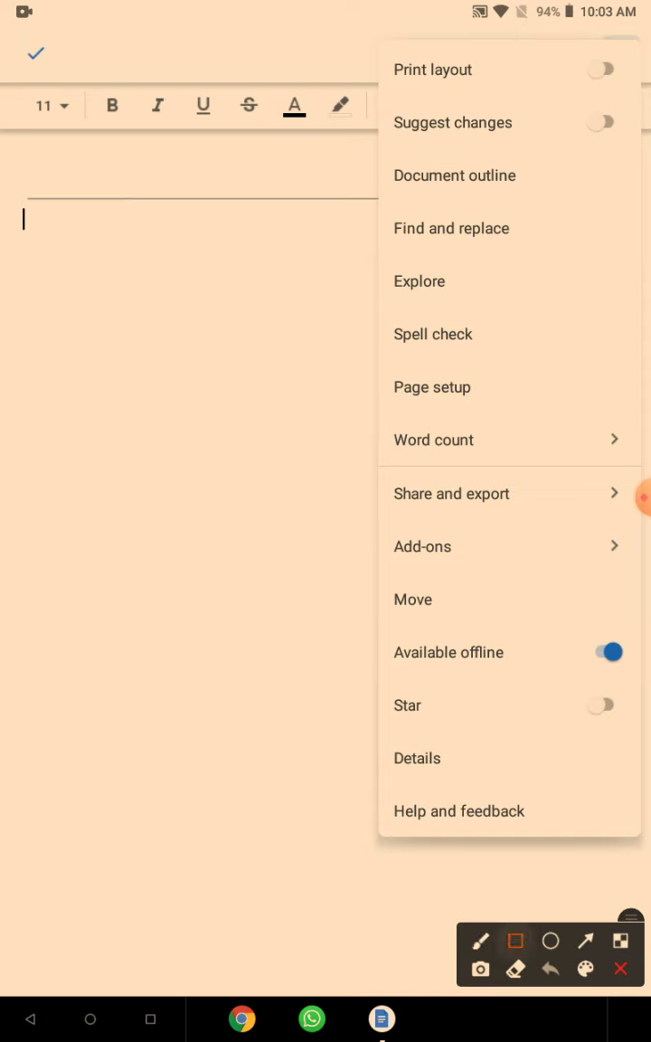
drag(369, 534, 648, 581)
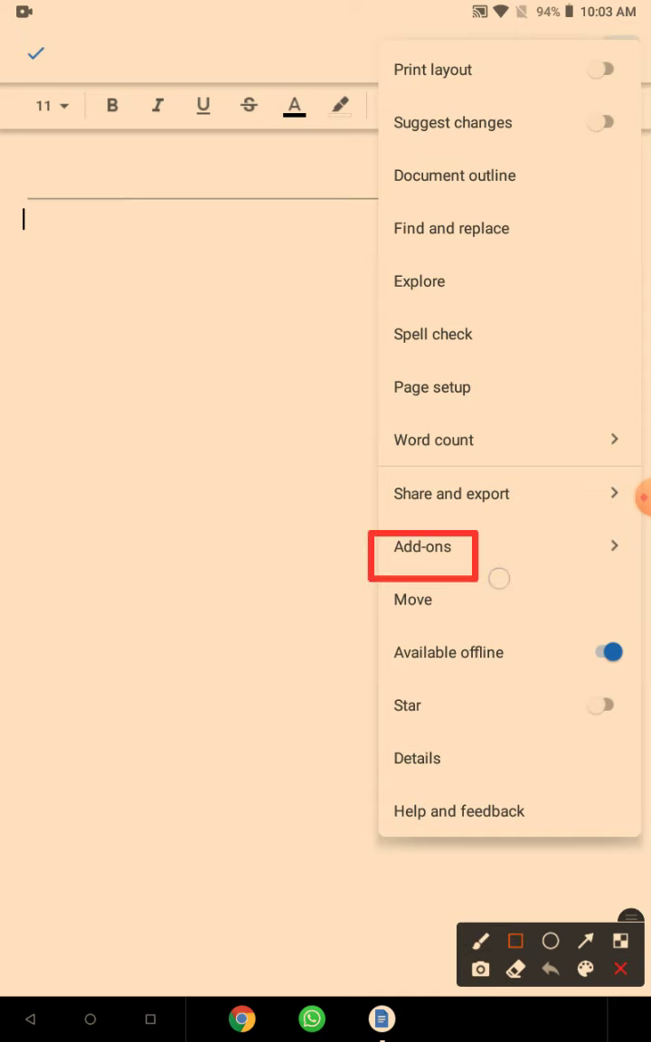
drag(390, 509, 629, 521)
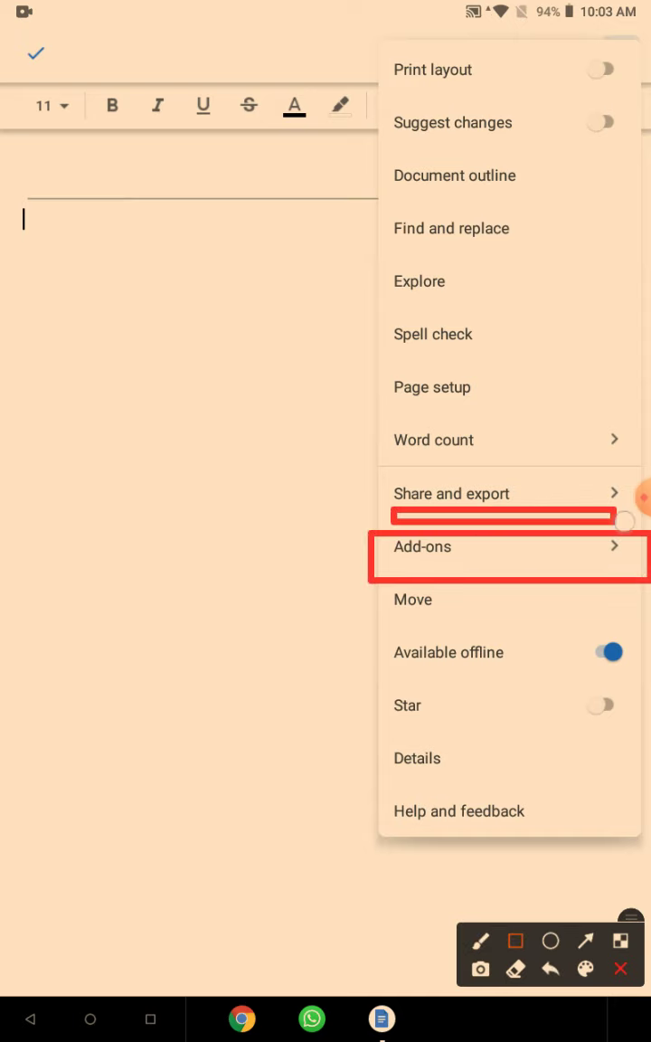
click(621, 970)
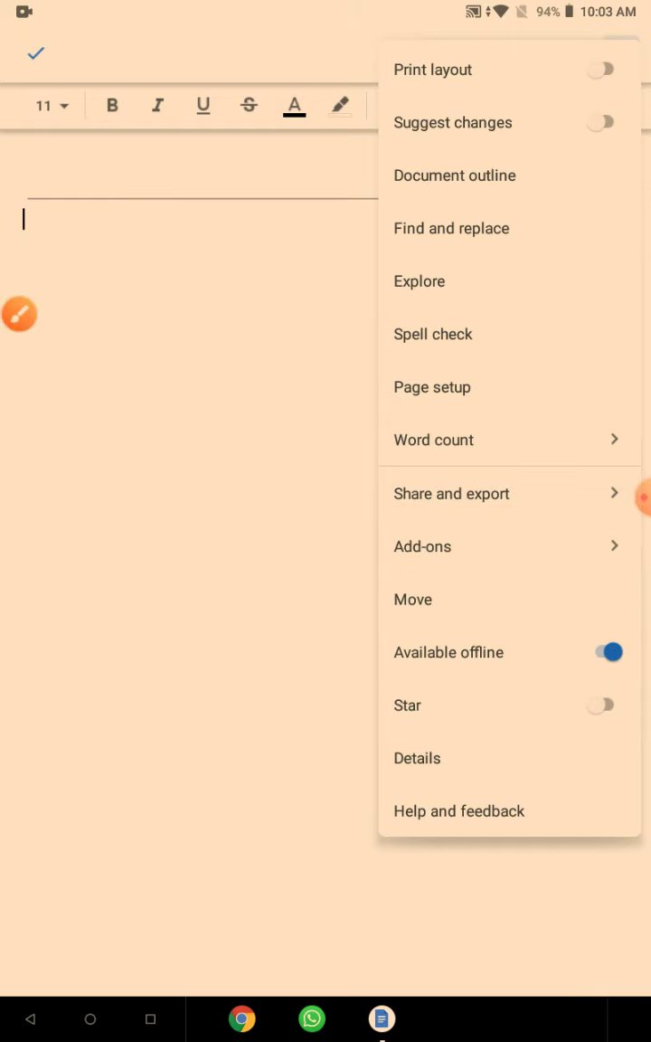
click(452, 493)
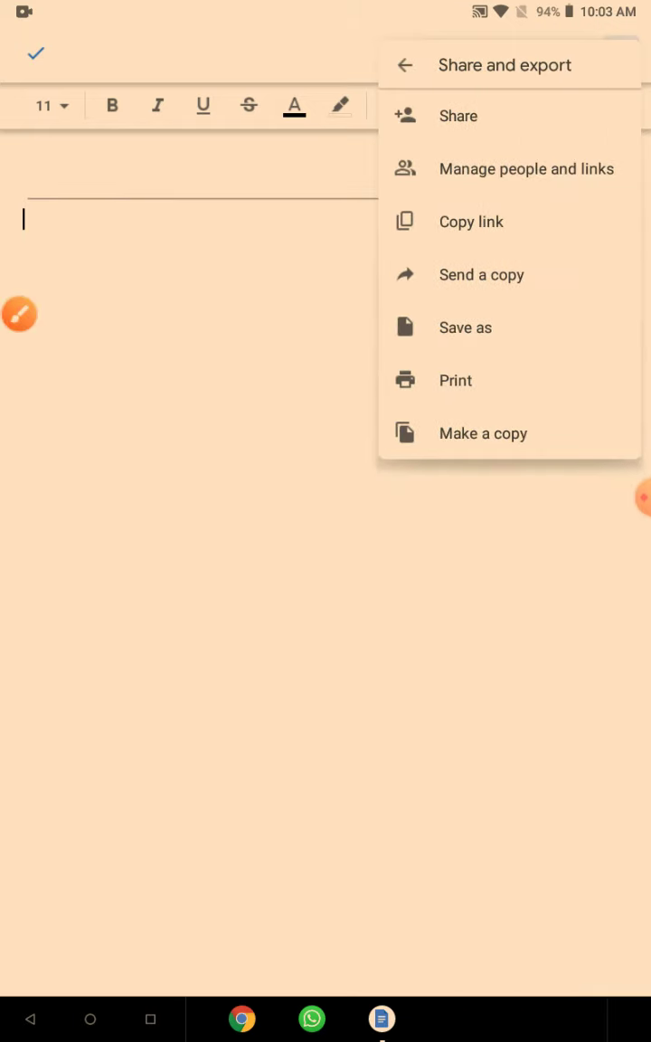
click(19, 314)
click(516, 940)
drag(387, 311, 555, 365)
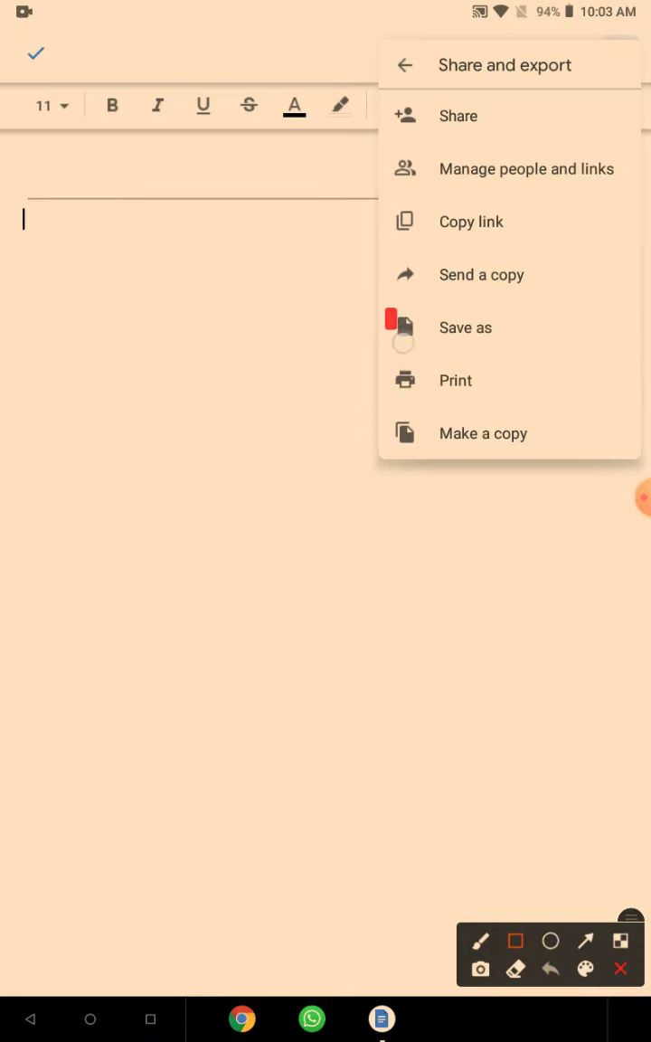
click(620, 968)
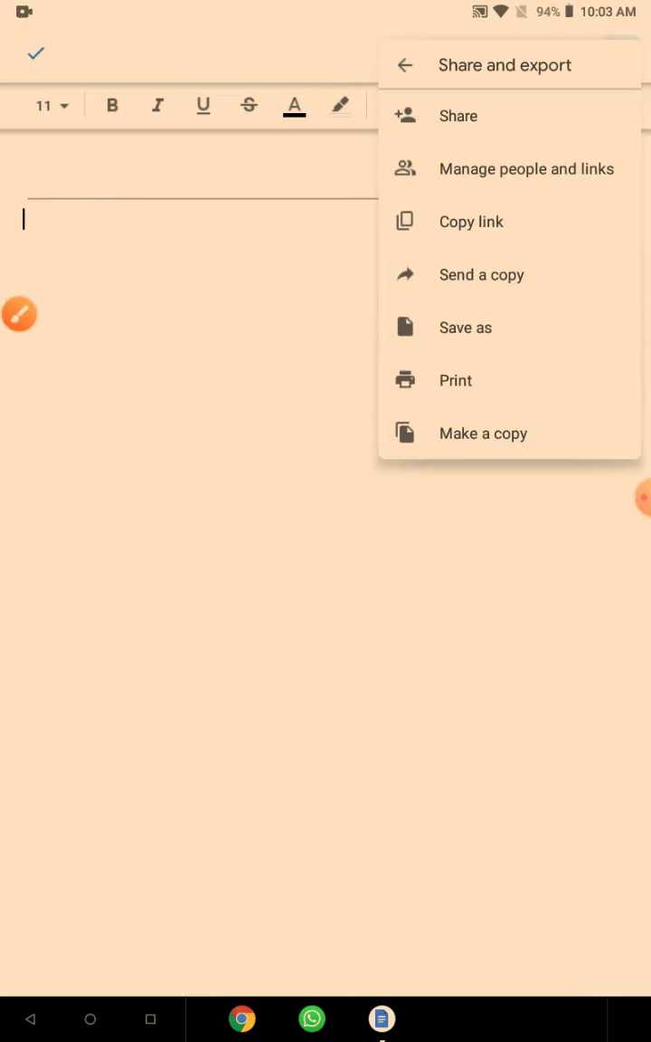
click(466, 328)
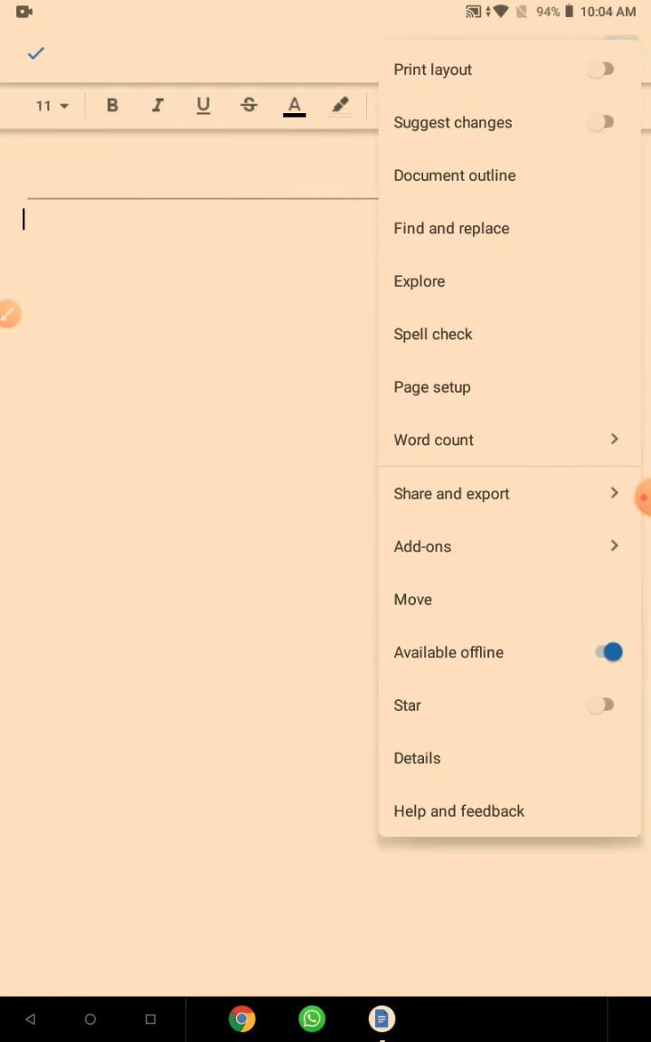
click(553, 507)
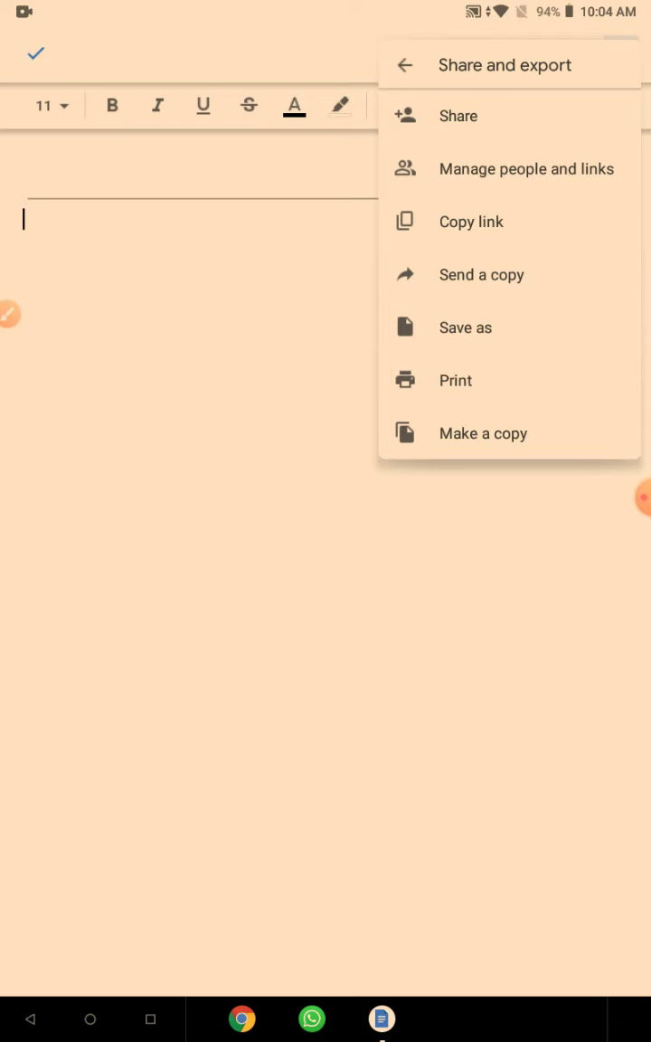
click(9, 314)
click(516, 941)
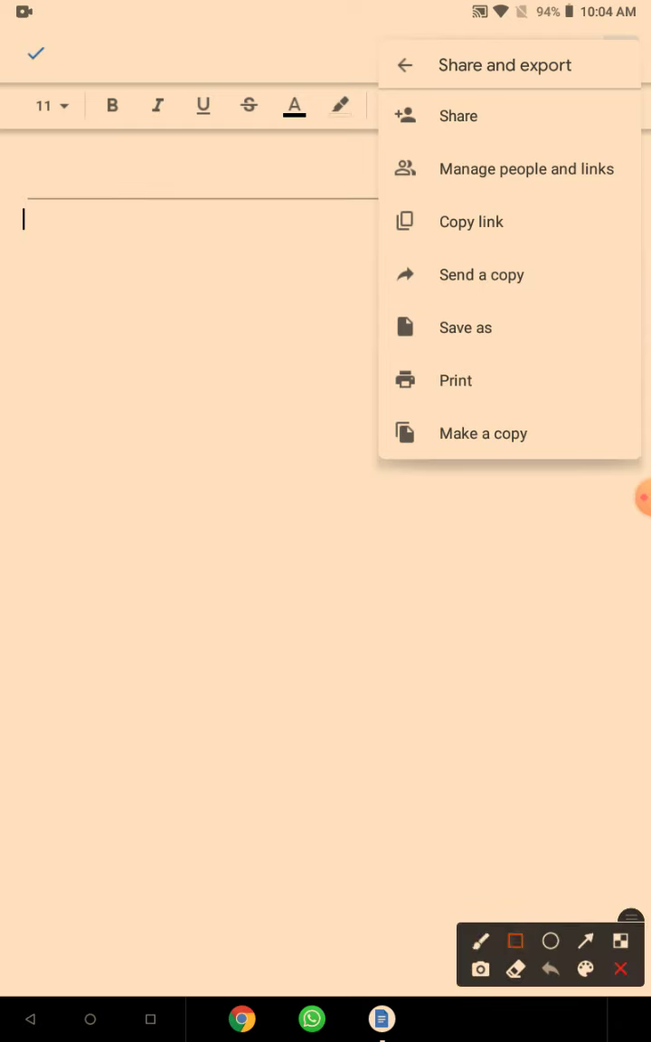
mouse_move(366, 353)
mouse_down()
mouse_move(492, 417)
mouse_move(516, 422)
mouse_up()
drag(366, 415, 487, 457)
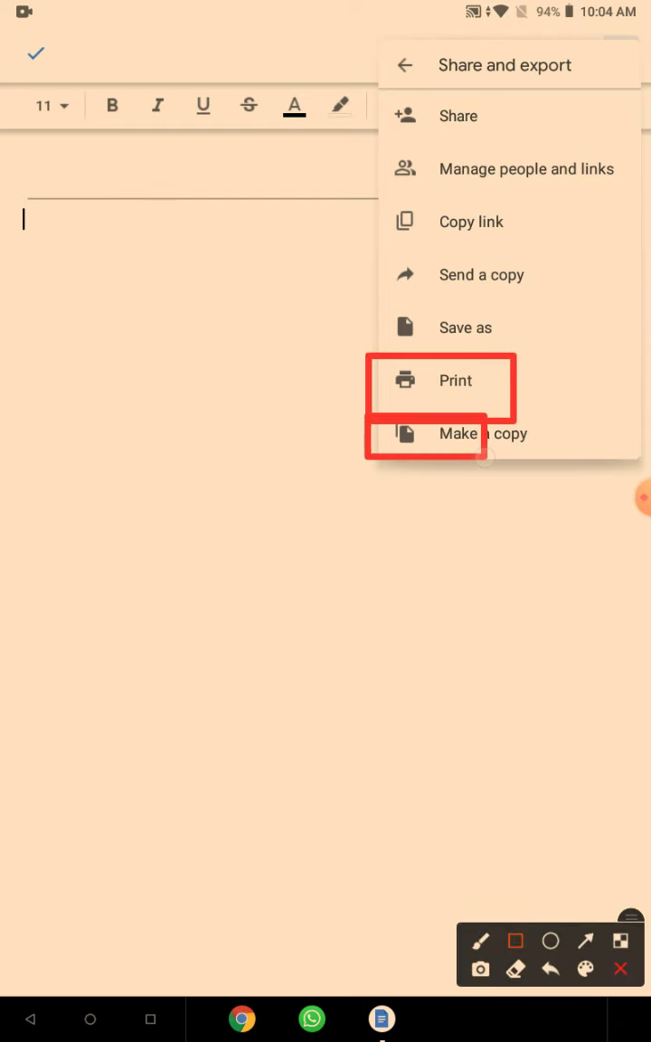
click(620, 967)
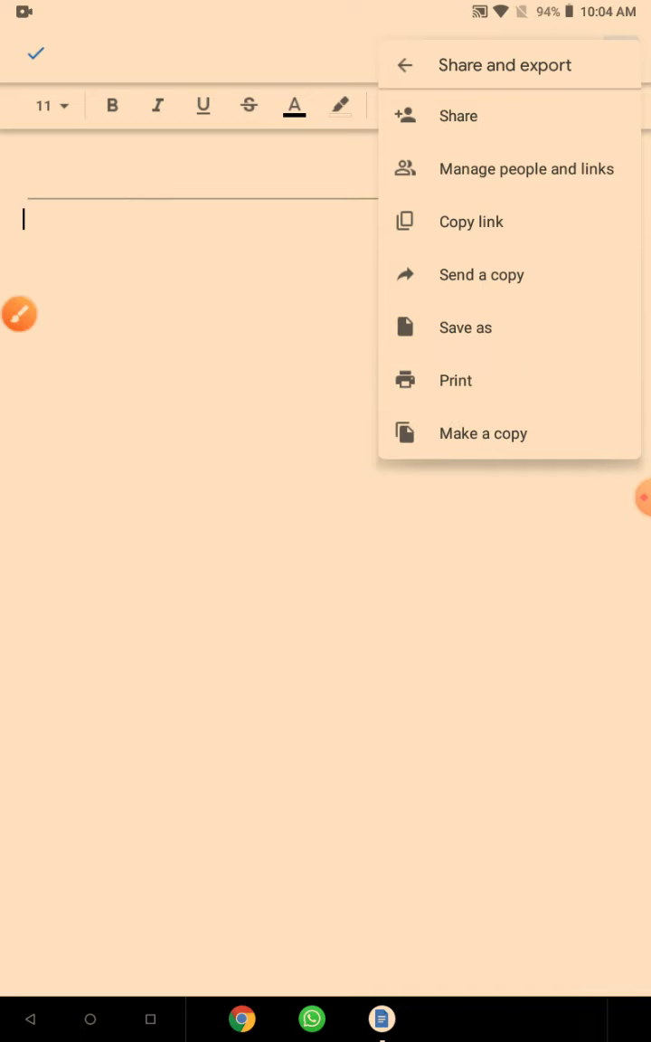
click(403, 64)
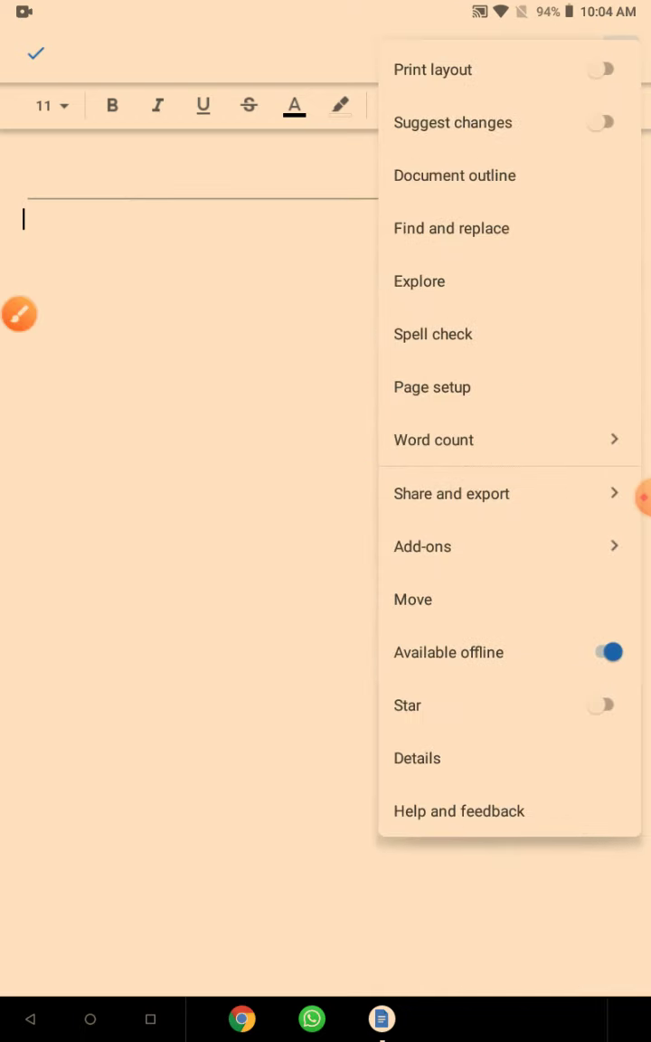
click(18, 314)
click(515, 941)
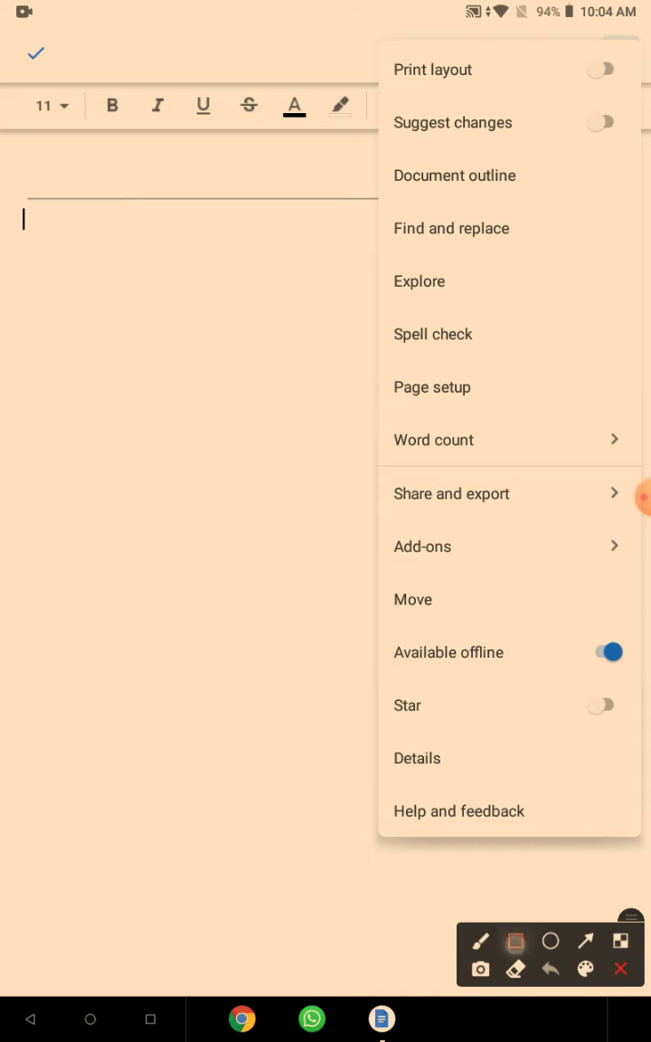
drag(383, 527, 647, 576)
click(621, 969)
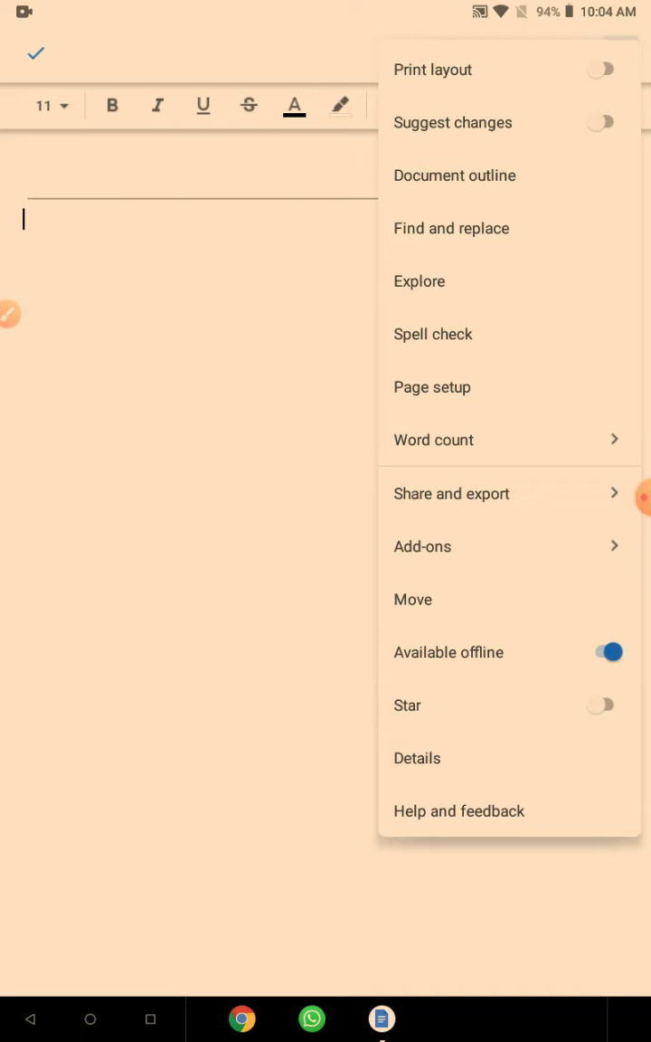
Open the Add-ons options: Share to Classroom, Get add-ons and Manage add-ons
click(423, 546)
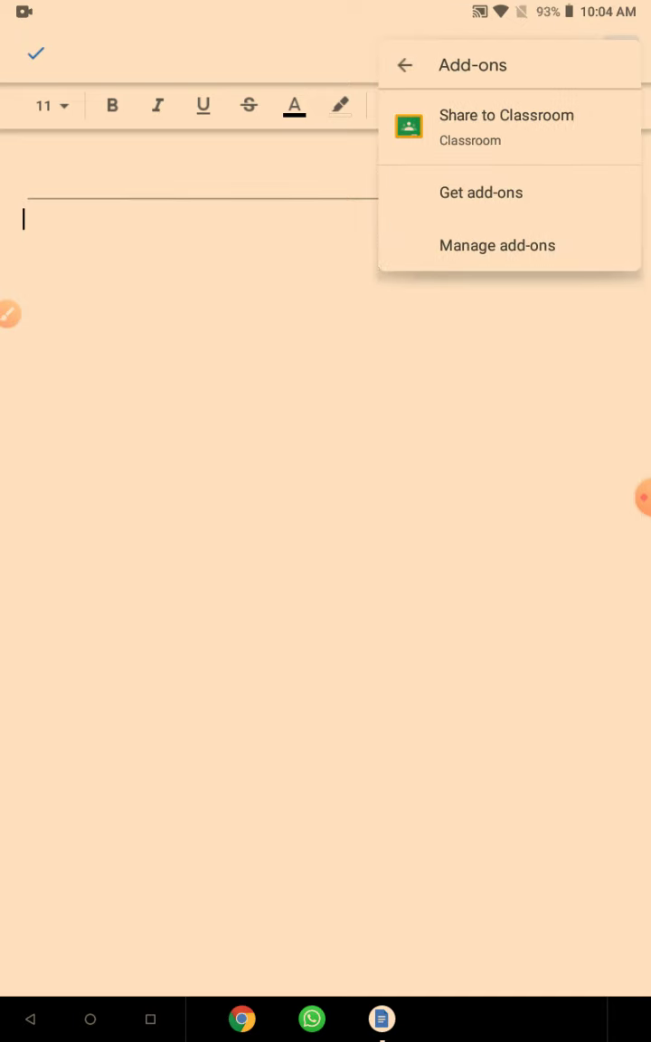
click(9, 314)
click(515, 941)
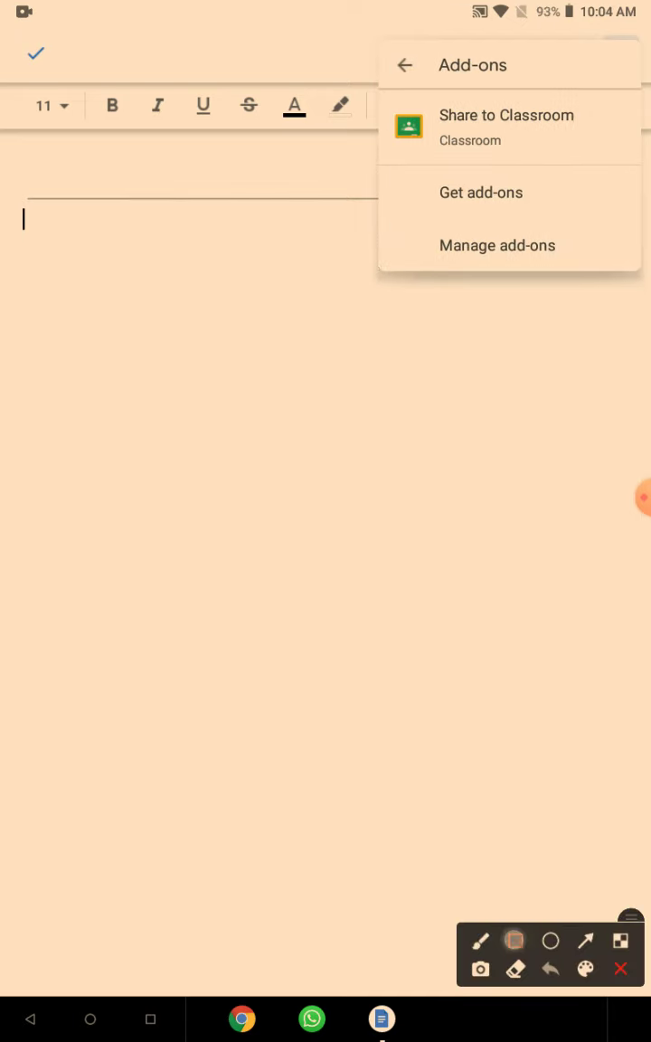
mouse_move(390, 94)
mouse_down()
mouse_move(573, 168)
mouse_move(588, 165)
mouse_up()
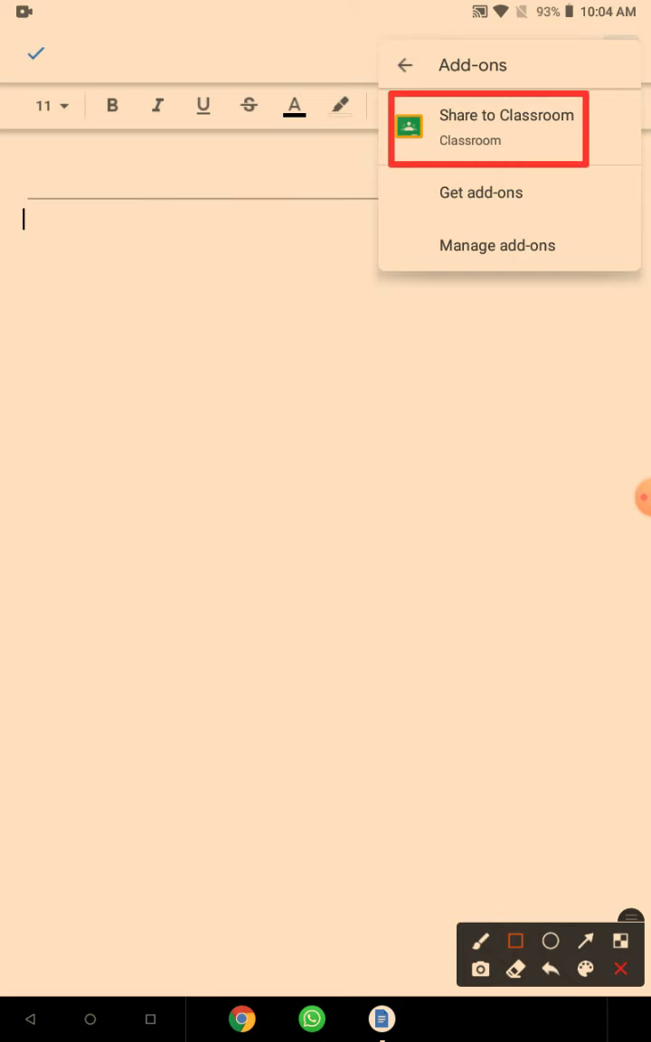
click(620, 969)
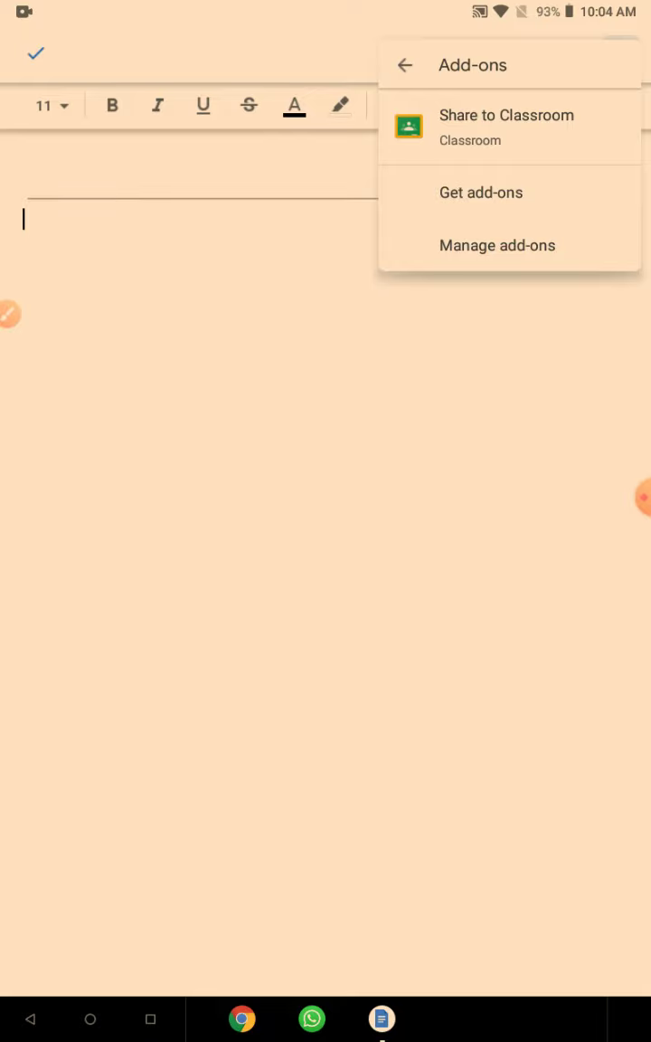
Browse Google Play for more add-ons, then return and reopen Add-ons
drag(425, 198, 501, 202)
click(454, 187)
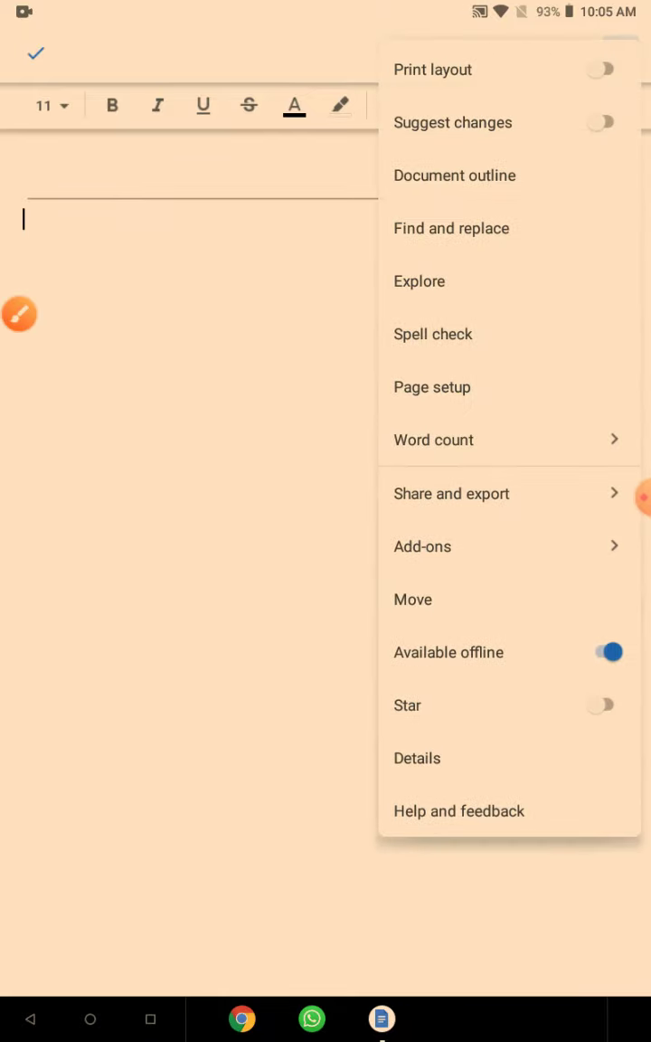
click(504, 545)
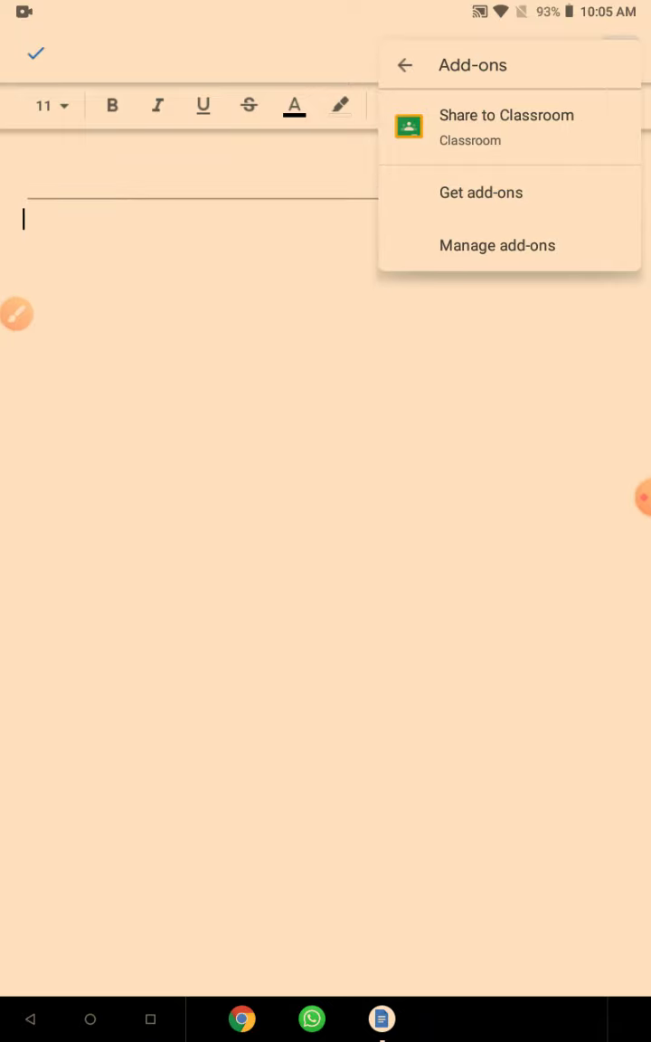
Check that Manage add-ons shows Classroom enabled, then return to the document's options list
click(497, 245)
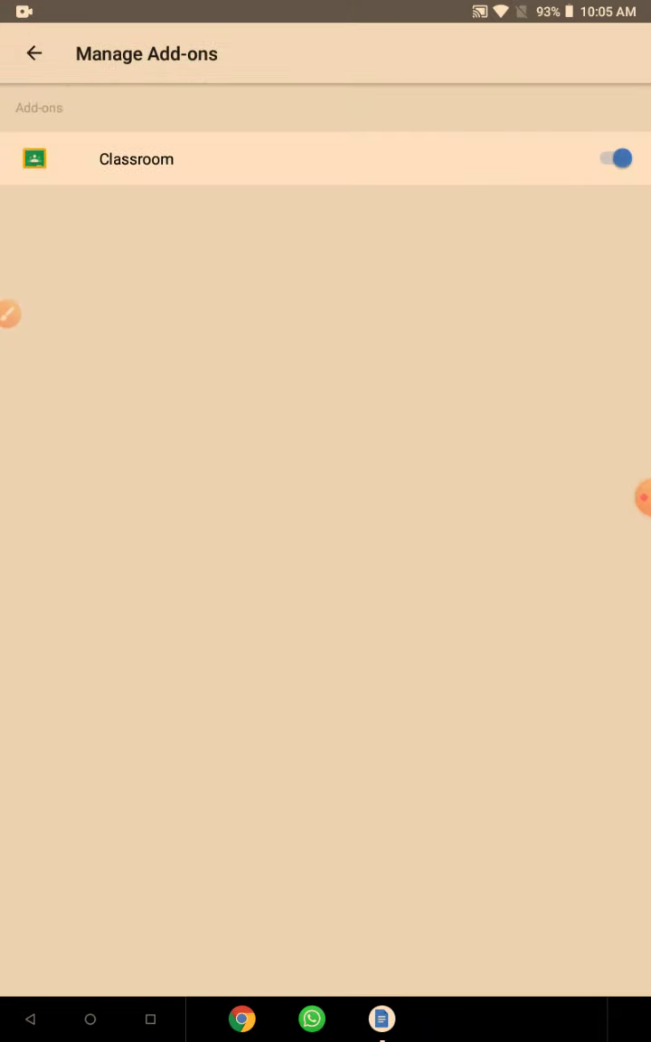
click(18, 314)
click(515, 941)
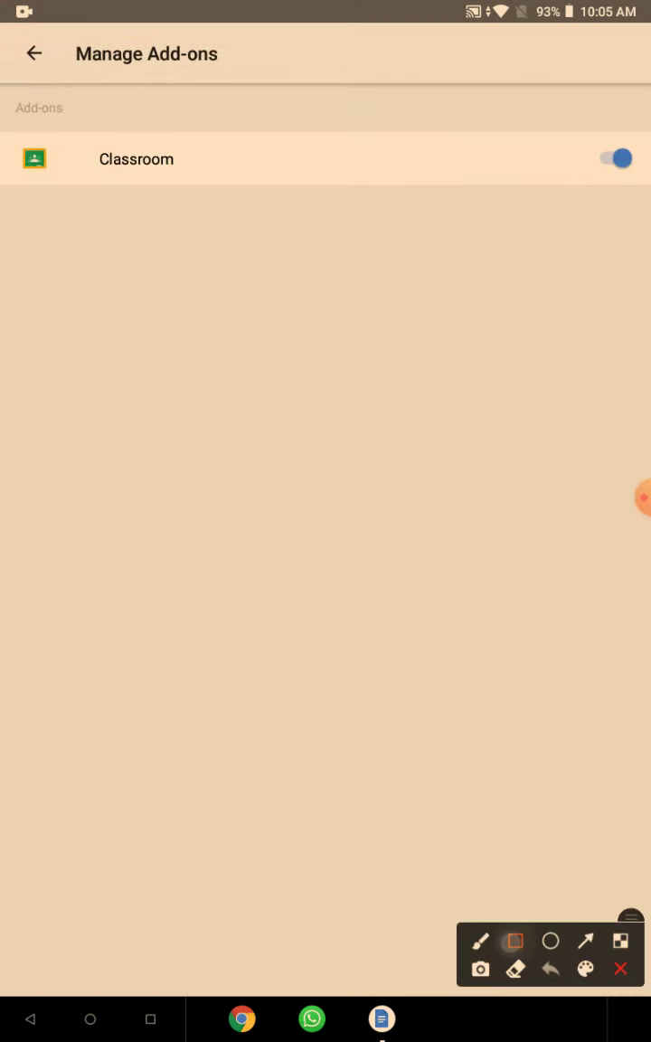
drag(566, 120, 649, 208)
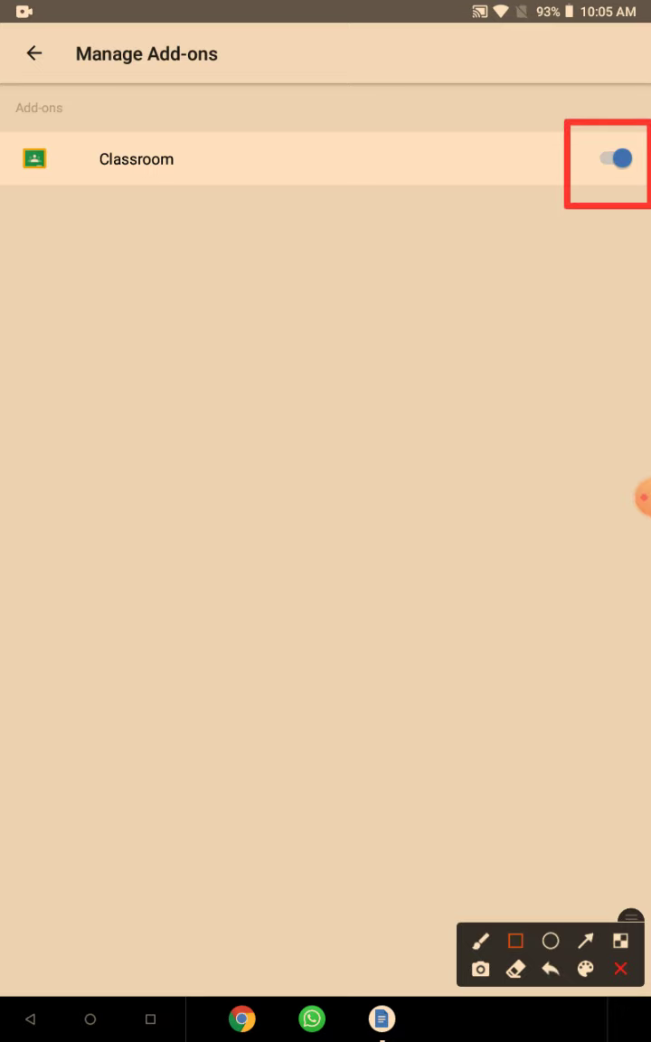
click(620, 969)
click(34, 53)
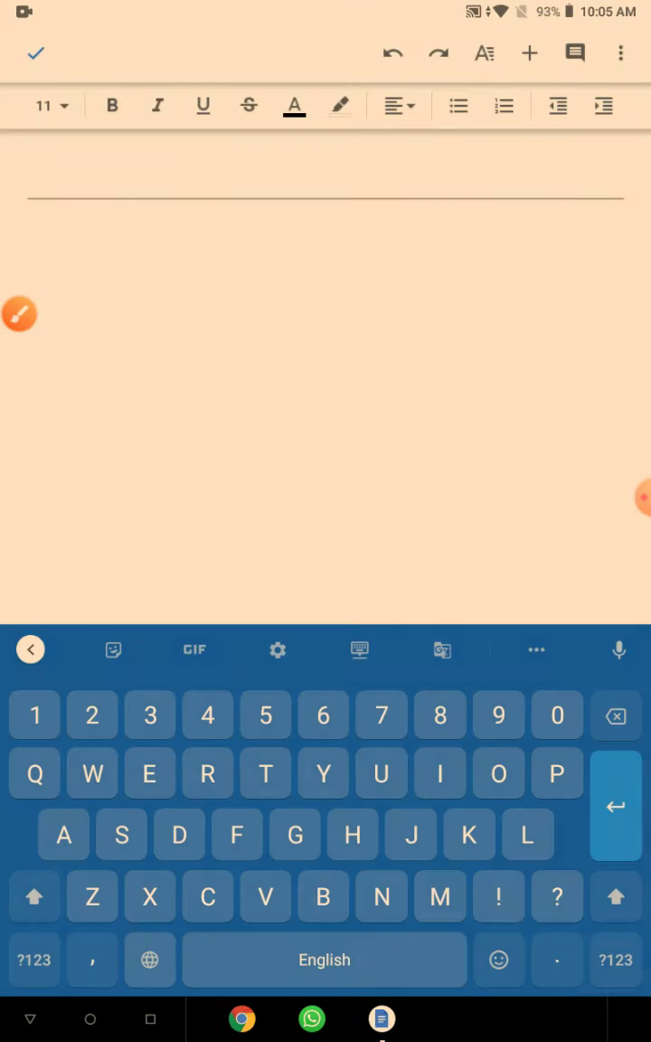
click(620, 52)
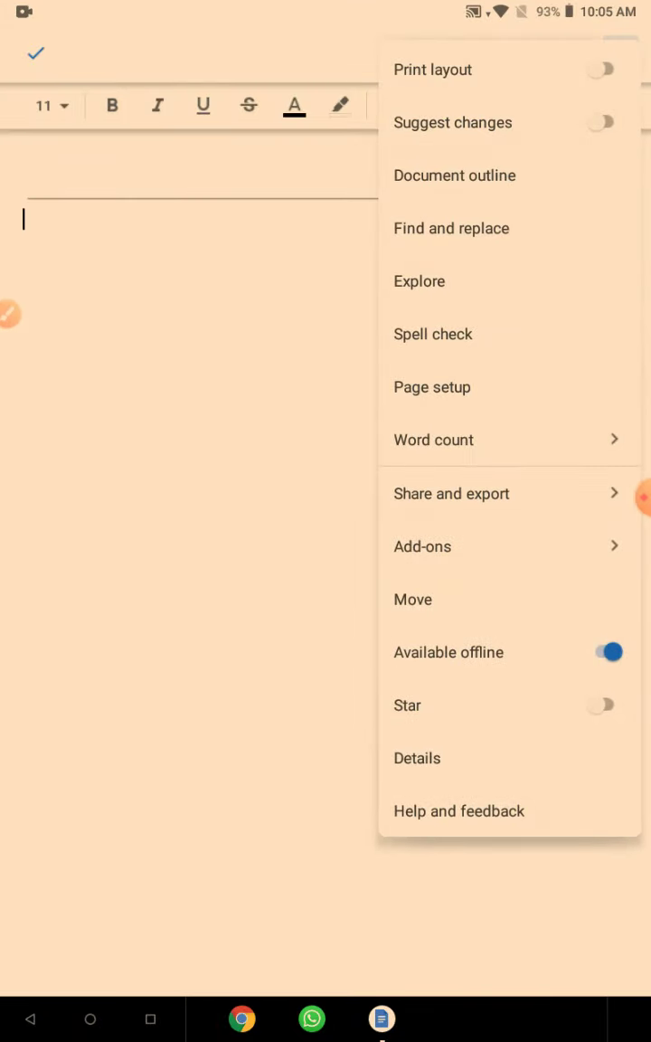
click(644, 496)
click(516, 940)
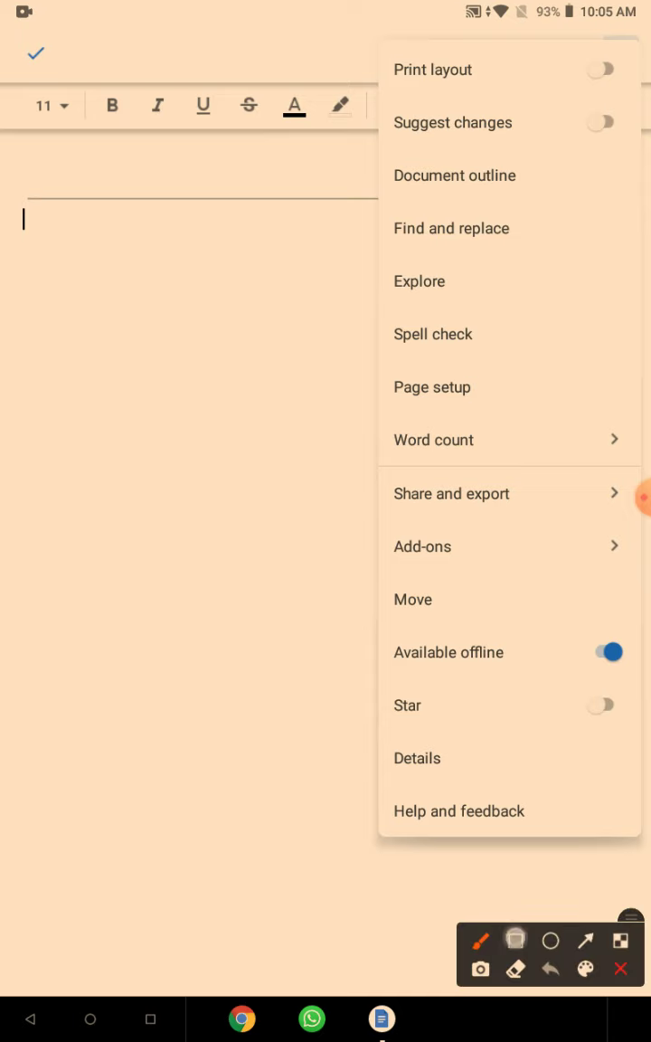
drag(386, 579, 479, 622)
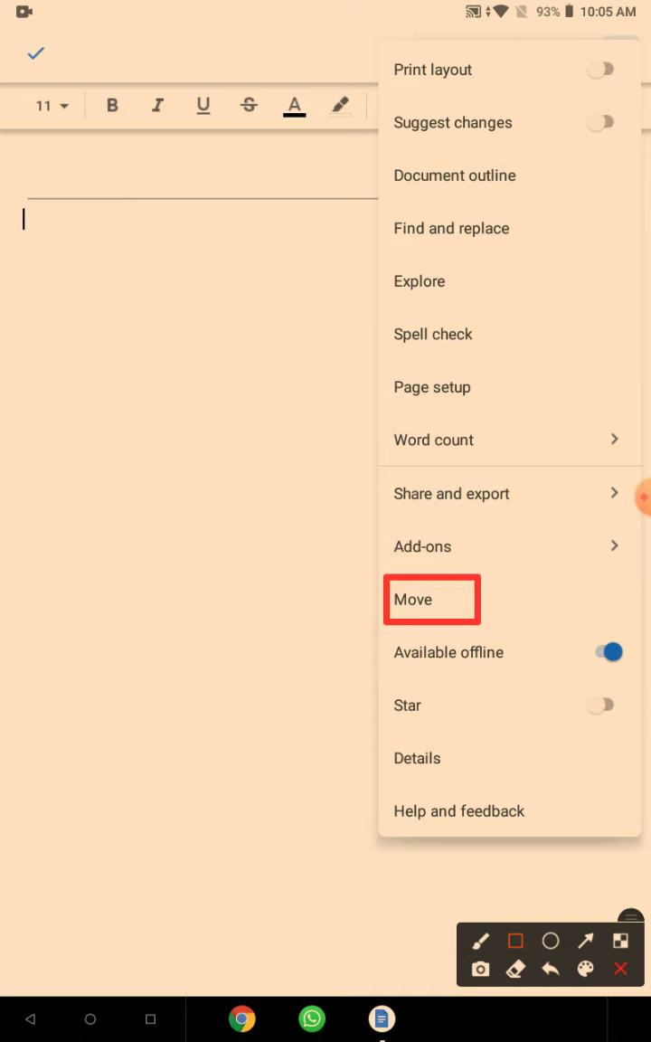
drag(378, 639, 633, 684)
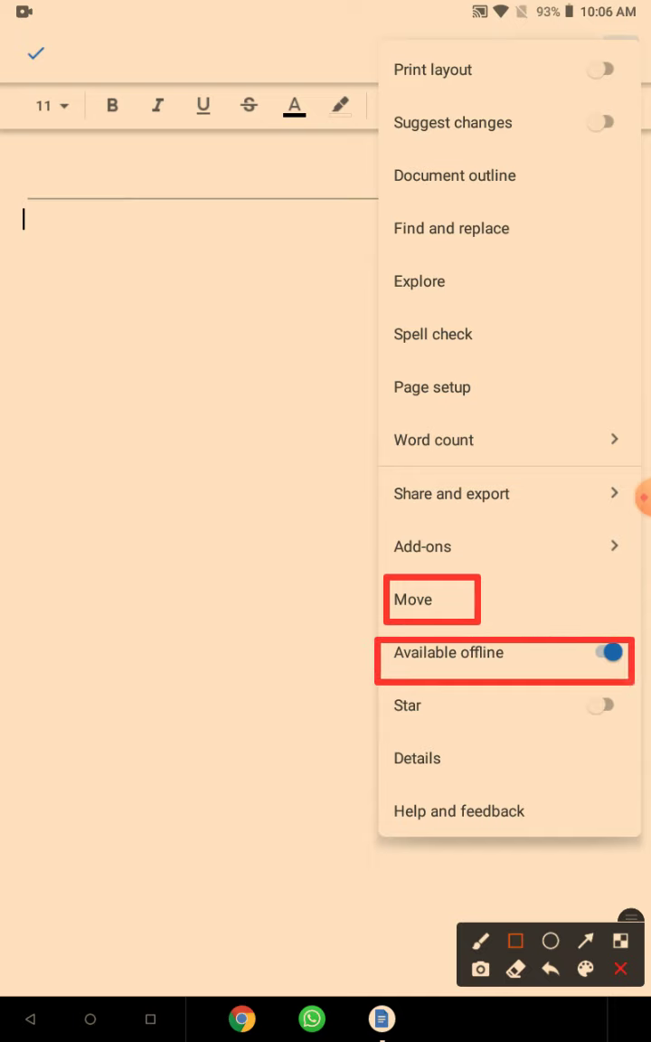
mouse_move(379, 689)
mouse_down()
mouse_move(596, 725)
mouse_move(627, 723)
mouse_up()
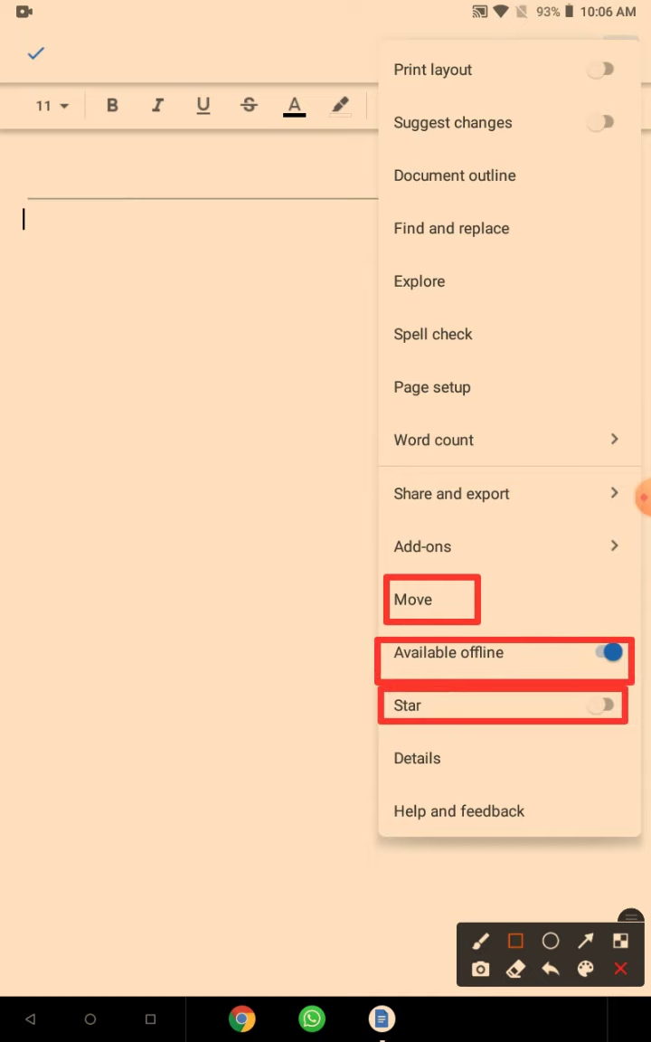
click(624, 971)
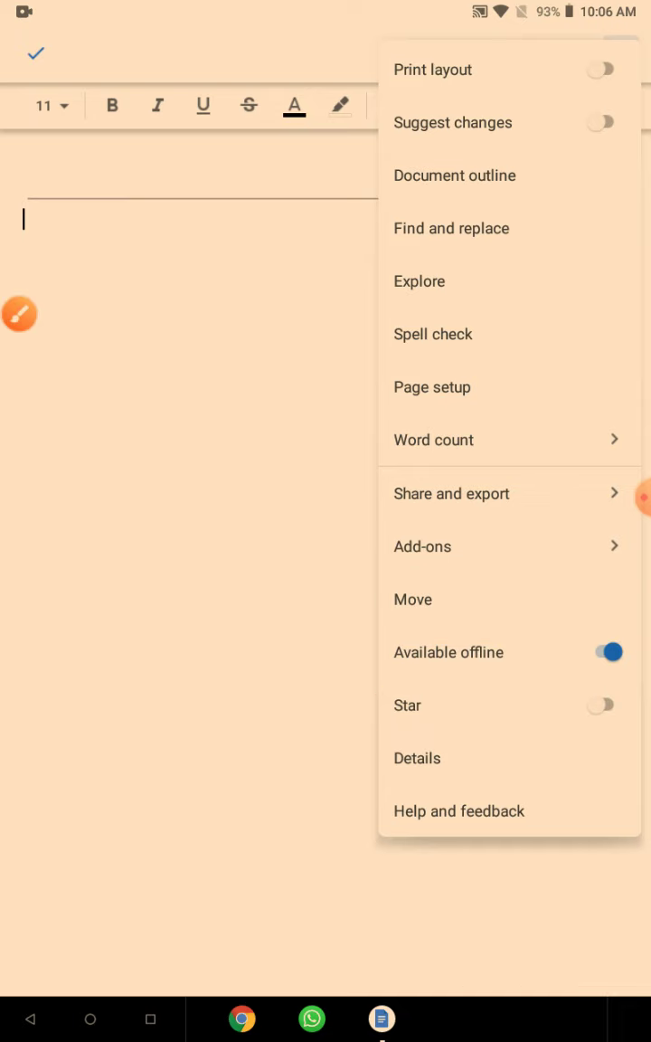
click(18, 314)
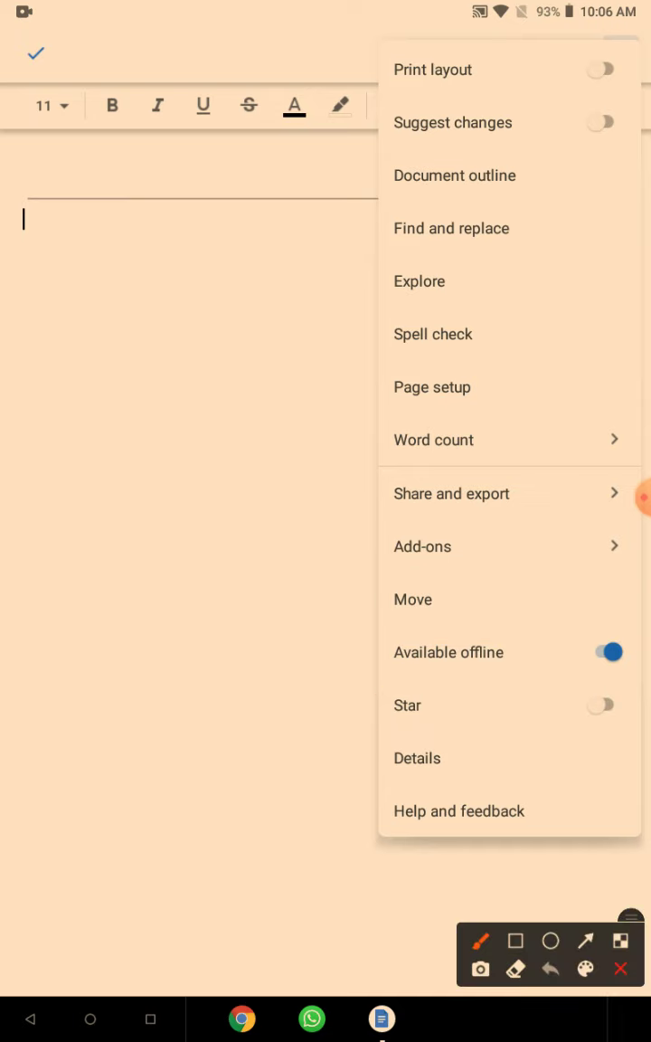
click(515, 940)
drag(365, 785, 469, 826)
click(620, 968)
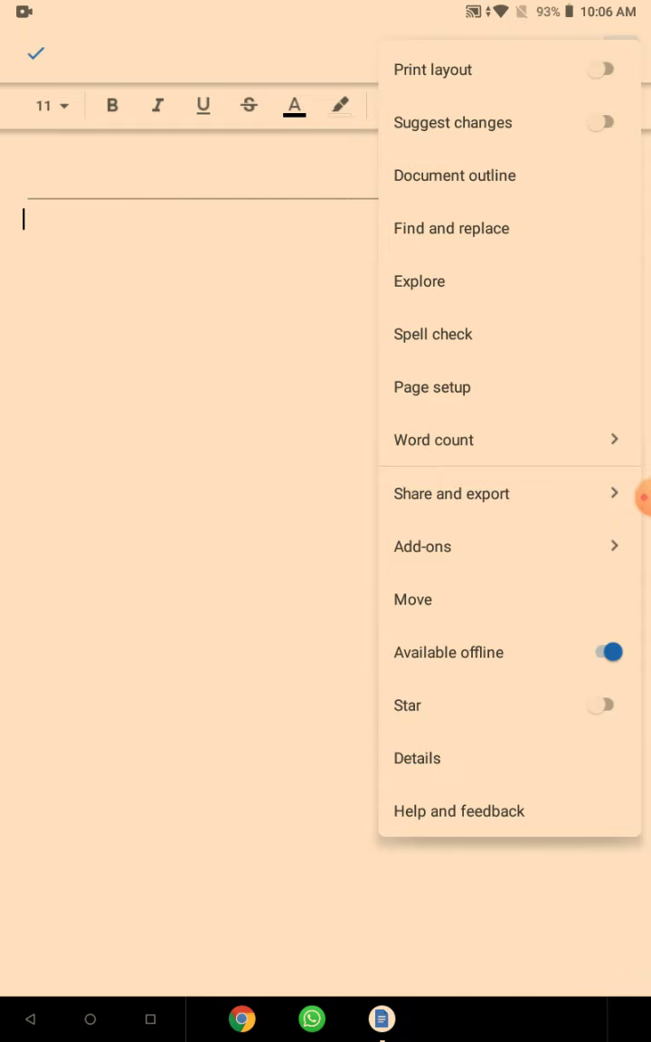
click(419, 757)
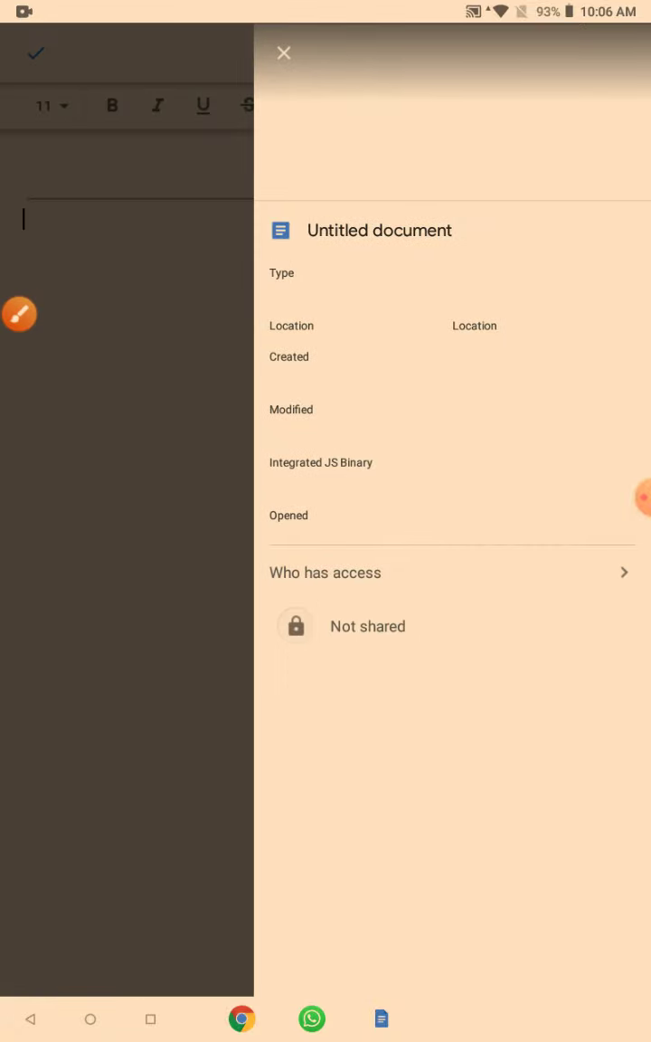
click(19, 310)
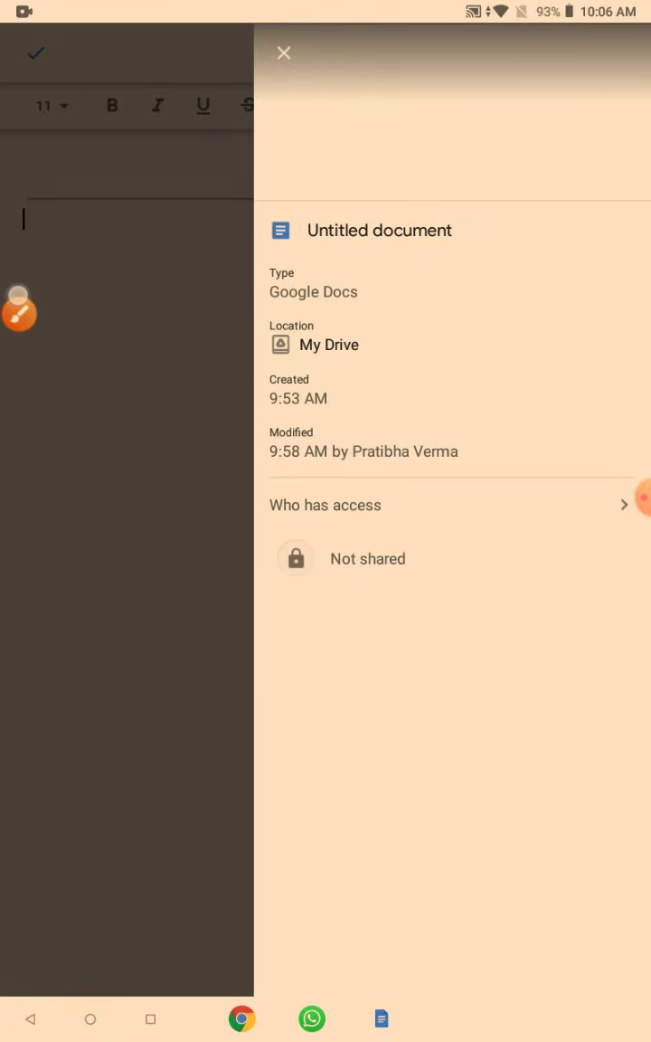
click(516, 940)
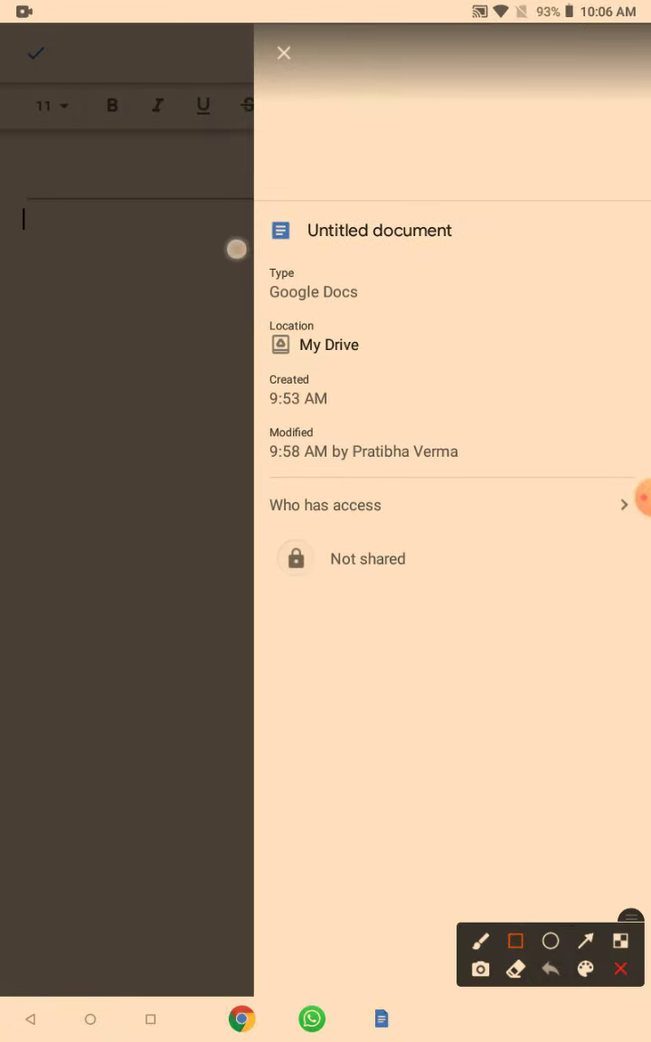
drag(233, 247, 383, 308)
drag(236, 304, 390, 358)
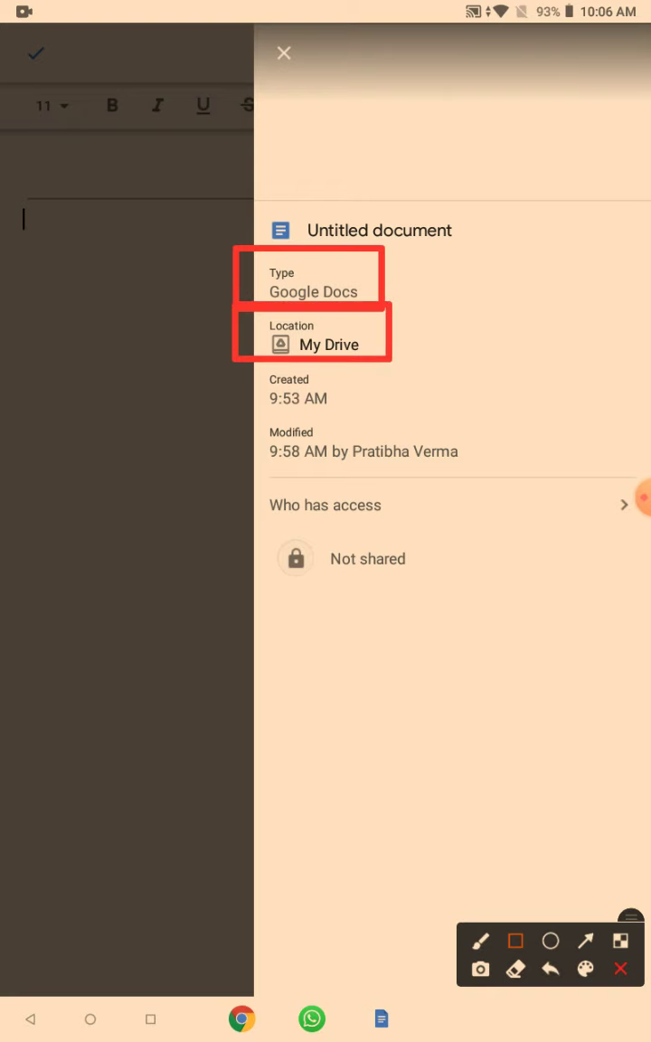
mouse_move(253, 362)
mouse_down()
mouse_move(330, 420)
mouse_move(365, 424)
mouse_up()
mouse_move(235, 404)
mouse_down()
mouse_move(249, 442)
mouse_move(488, 465)
mouse_up()
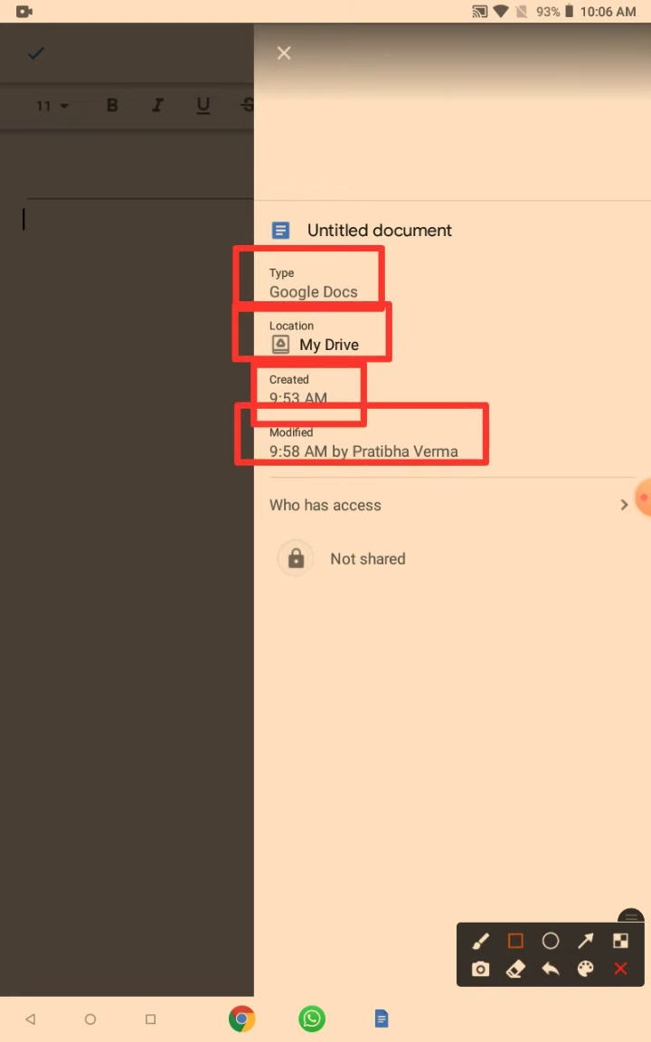
mouse_move(240, 522)
mouse_down()
mouse_move(314, 583)
mouse_move(476, 587)
mouse_up()
click(620, 968)
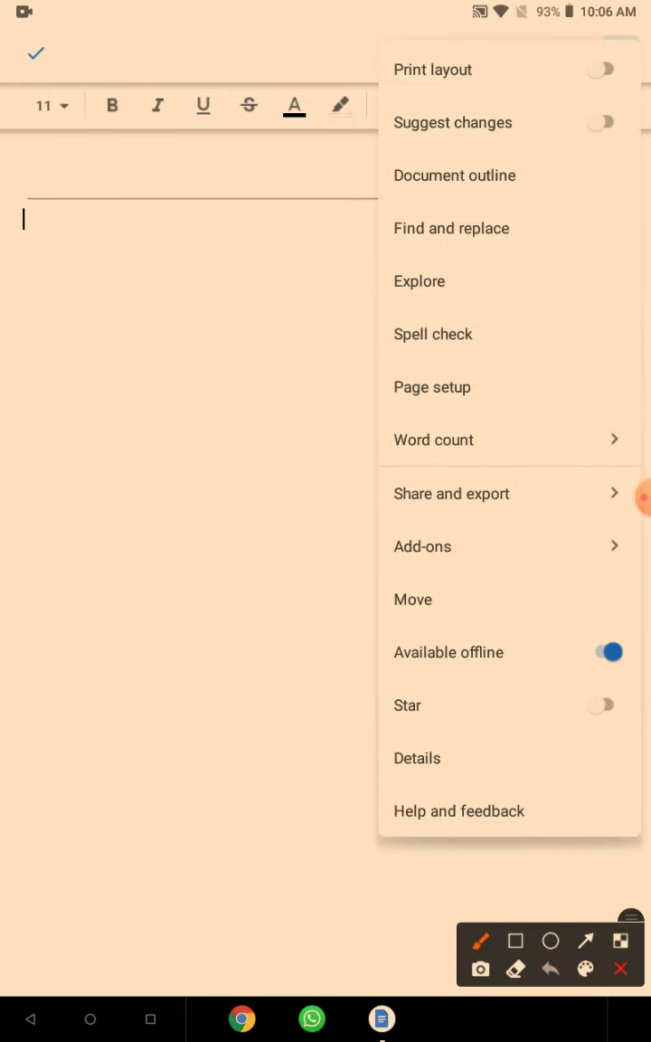
Search 'youtube' in Explore and open the YouTube home page beside the document
click(515, 940)
drag(364, 247, 492, 302)
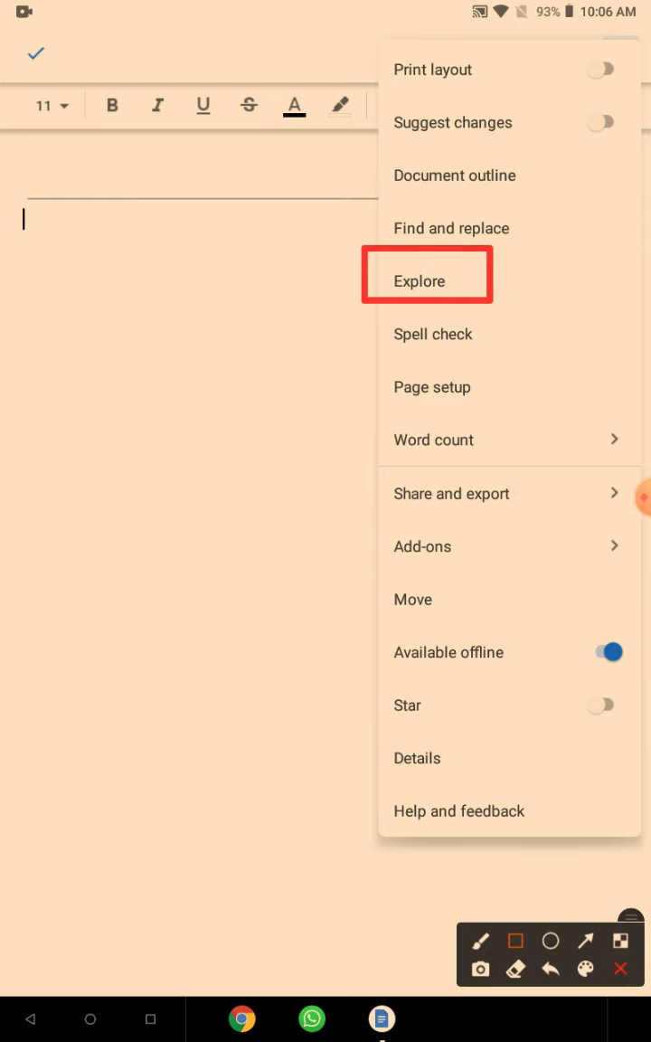
click(622, 967)
click(464, 275)
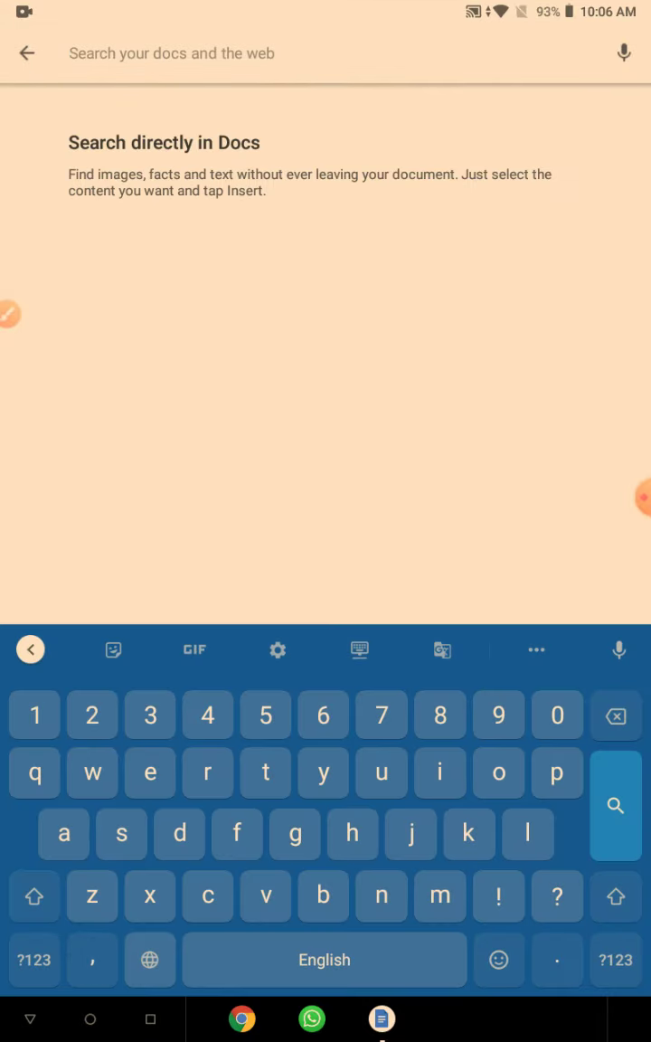
text(you)
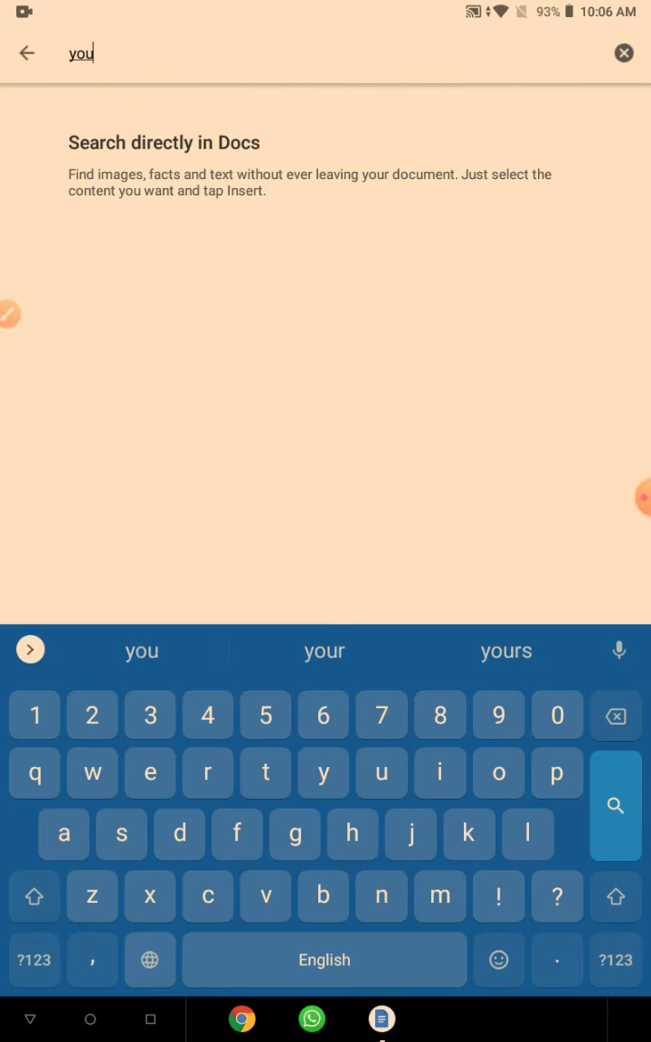
text(t)
click(506, 650)
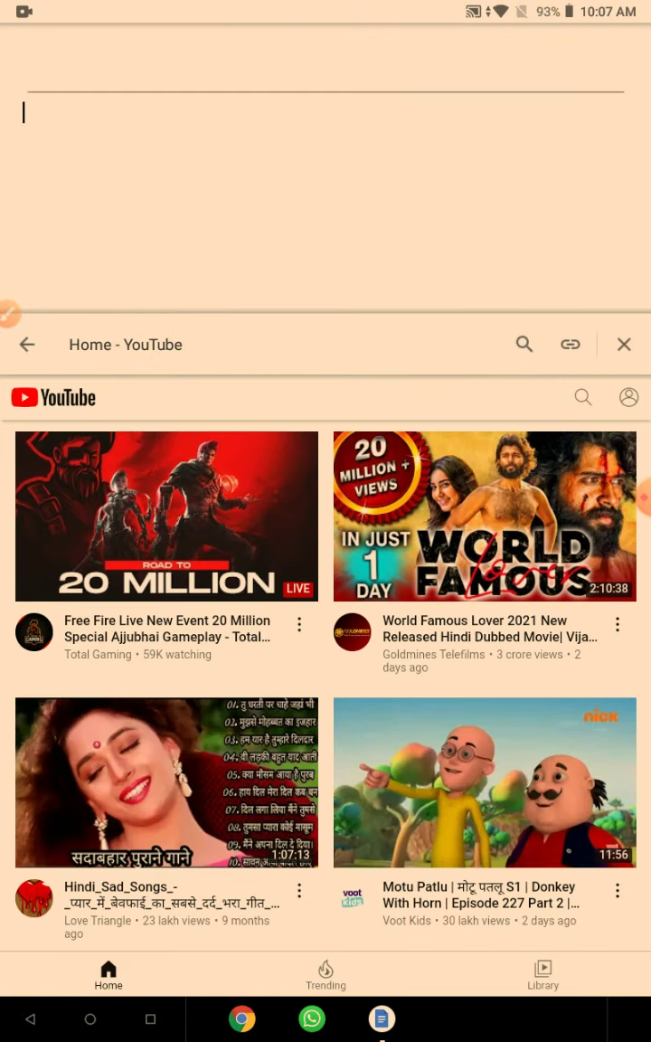
Insert a 'Home - YouTube' link to the YouTube home page into the document
click(570, 344)
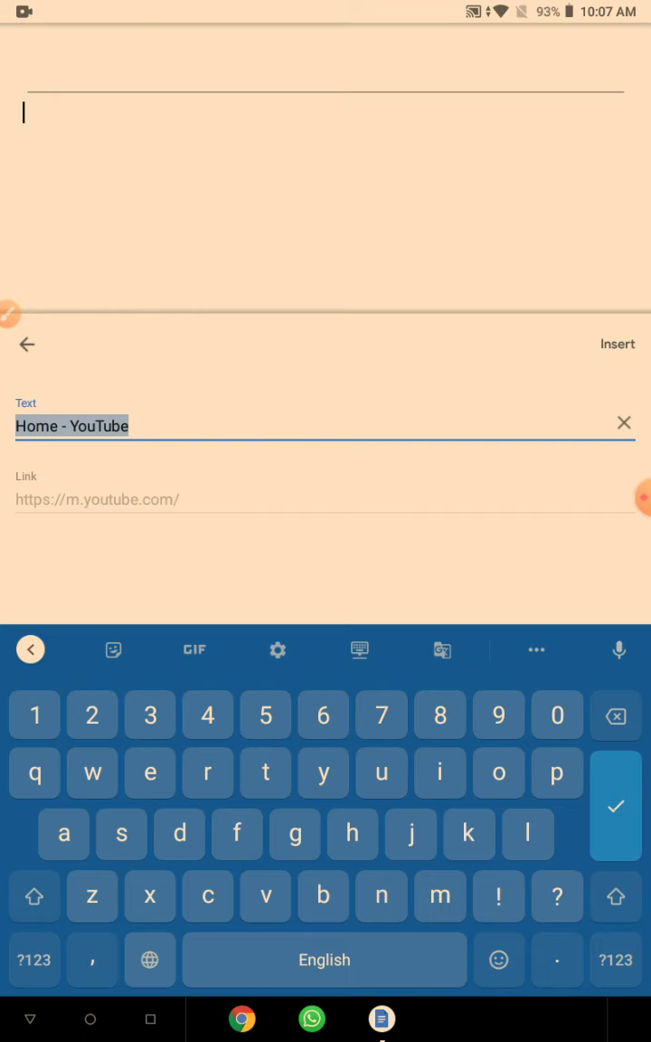
click(341, 423)
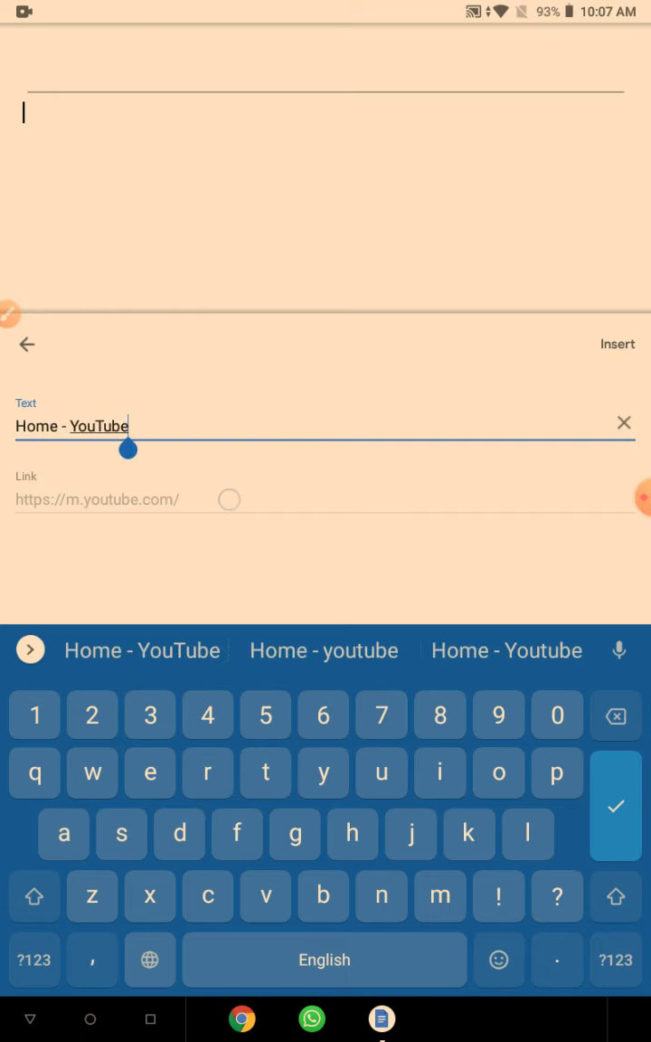
click(607, 343)
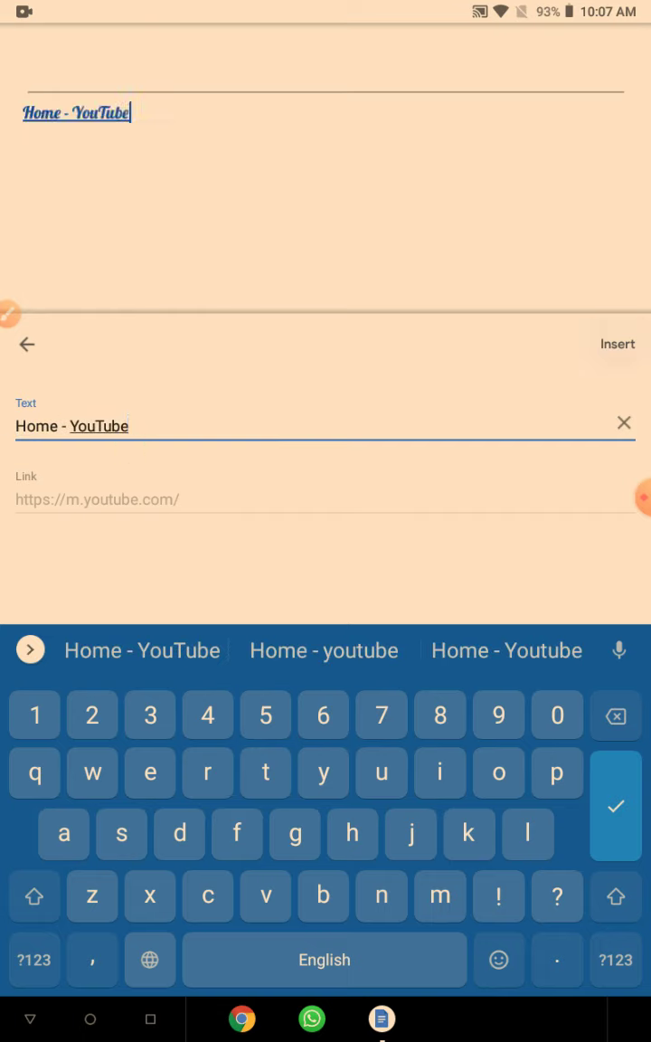
Place the insertion point at the end of the Home - YouTube link line
click(24, 220)
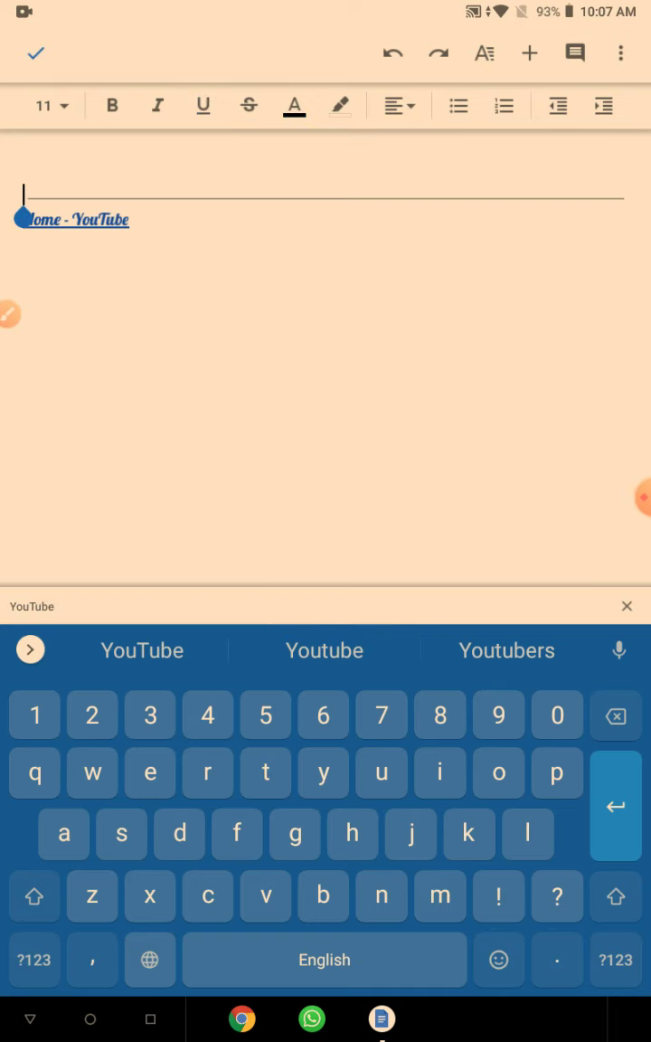
click(81, 222)
drag(83, 241, 99, 242)
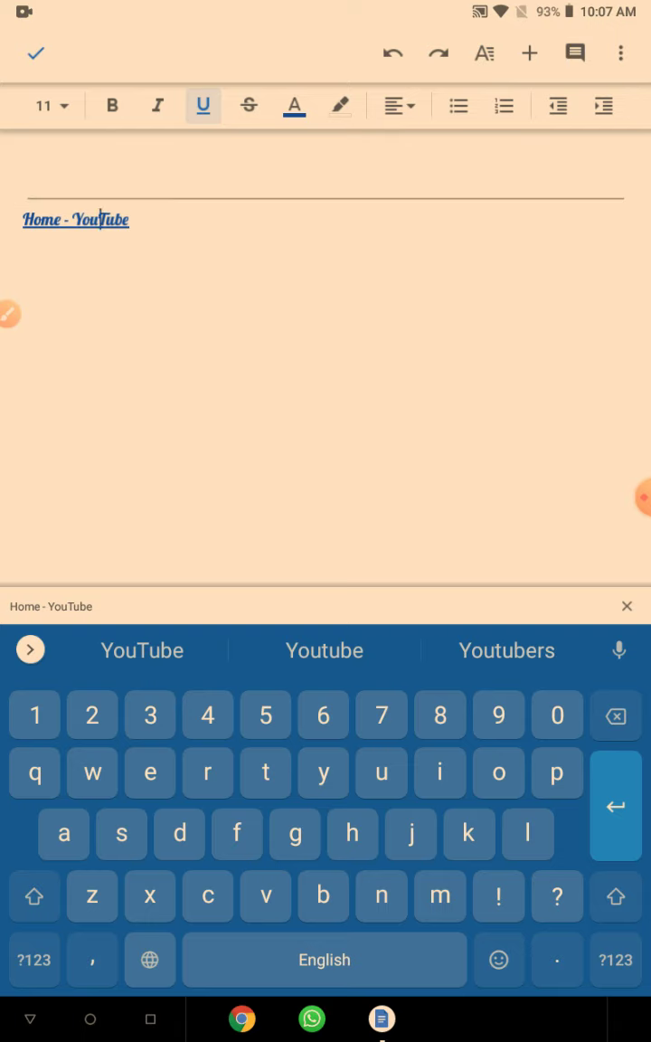
click(288, 221)
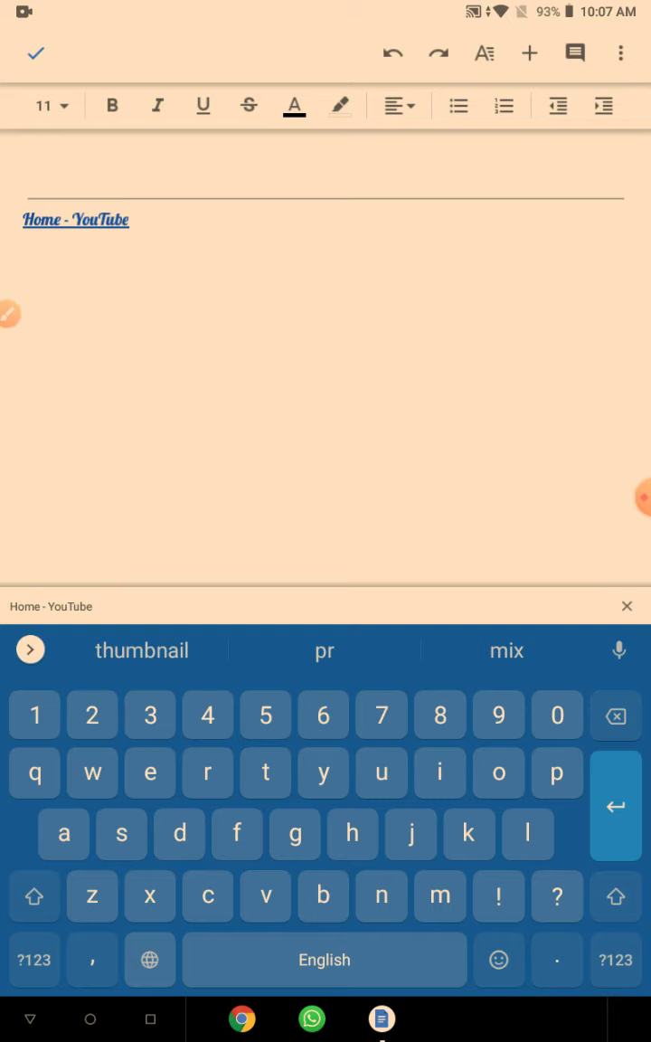
click(620, 53)
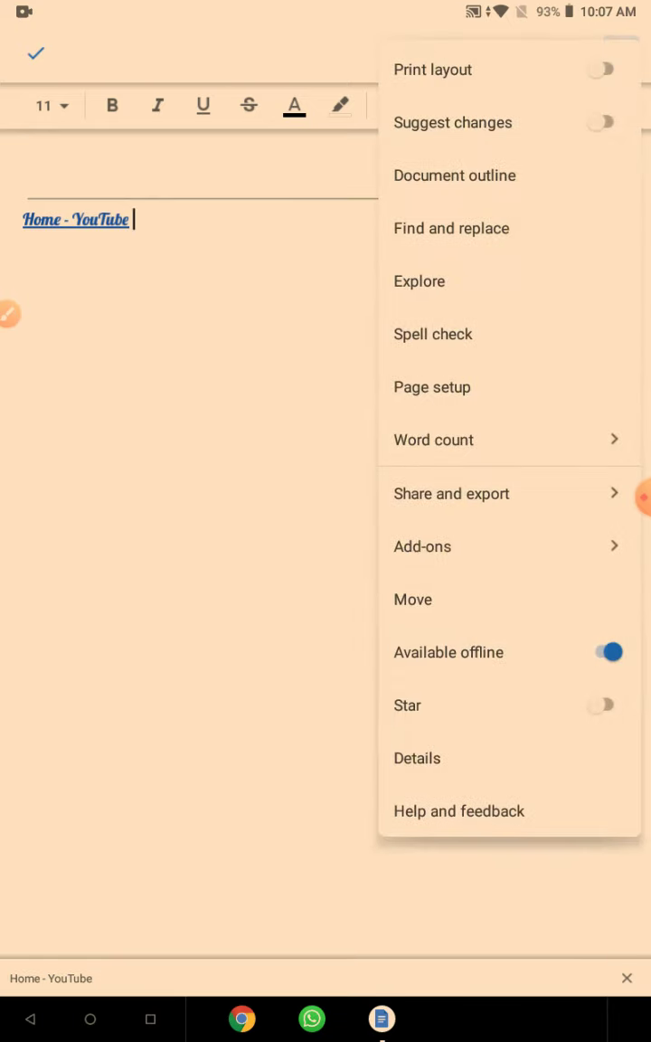
Turn on Suggest changes mode for the document
click(228, 393)
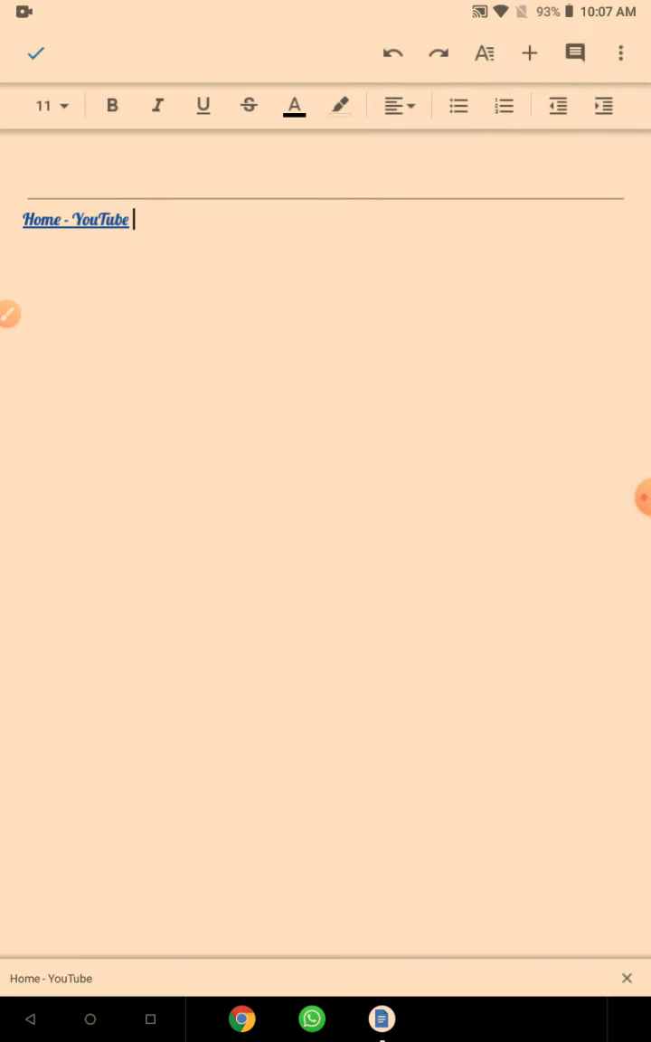
click(9, 314)
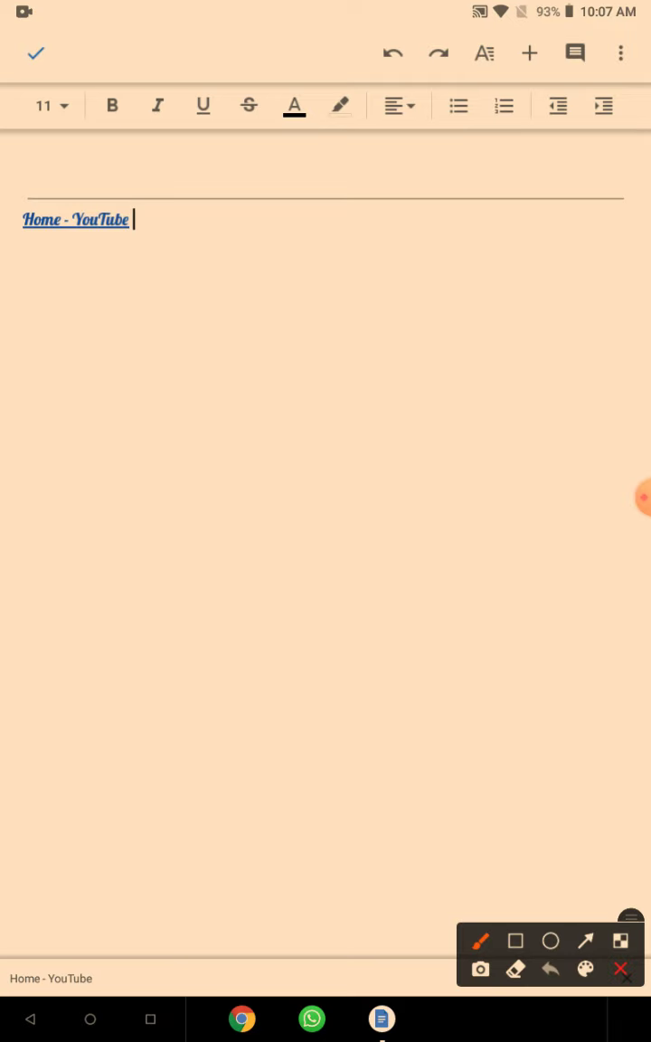
click(515, 940)
click(622, 968)
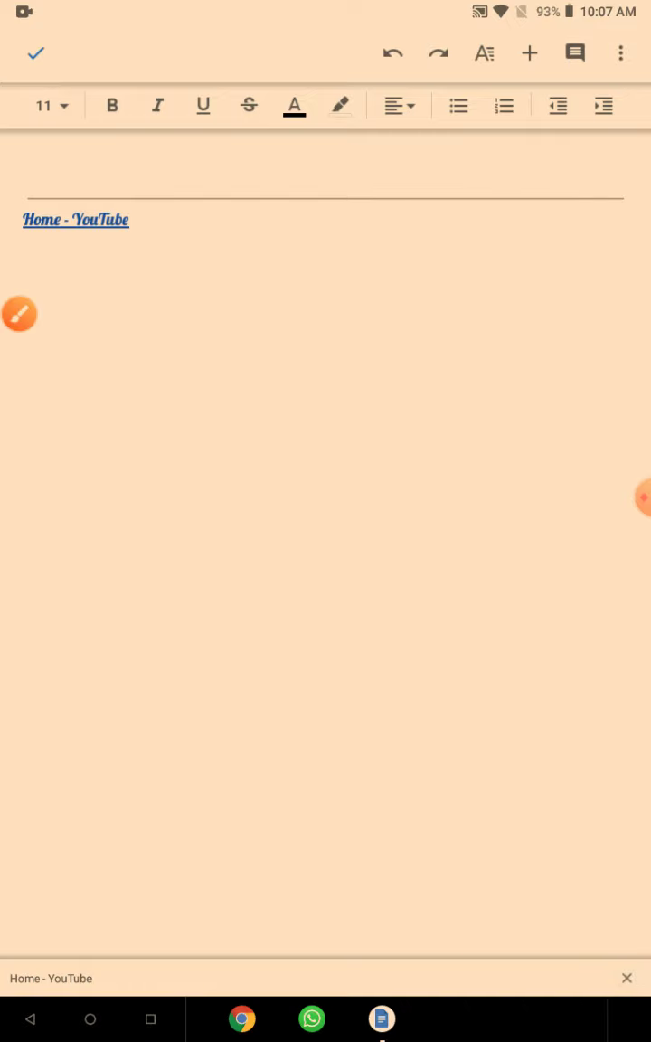
click(622, 52)
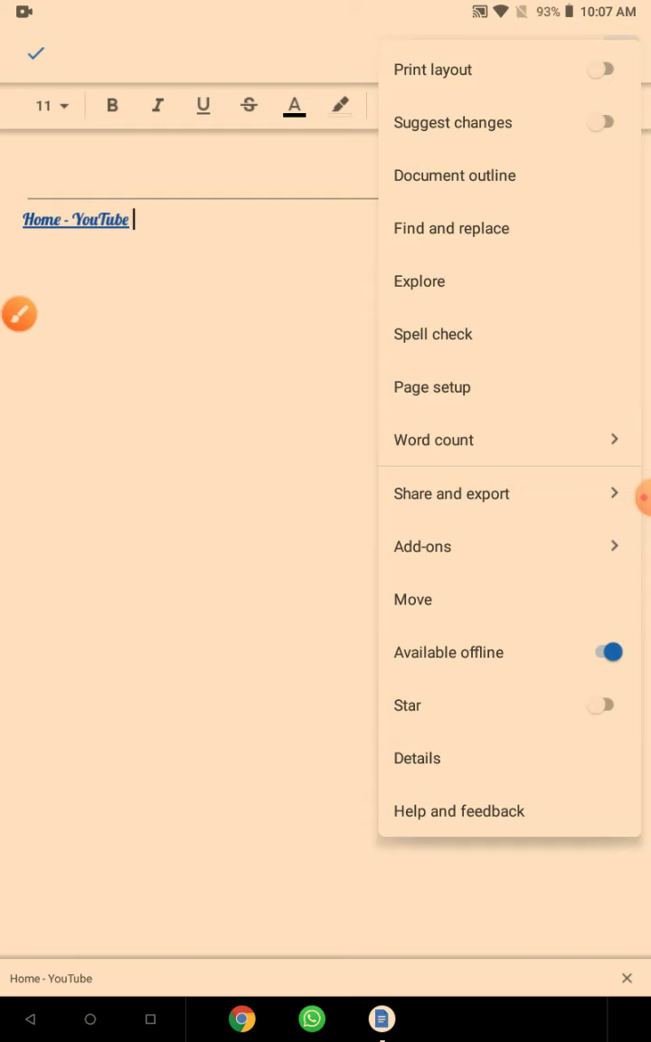
click(602, 122)
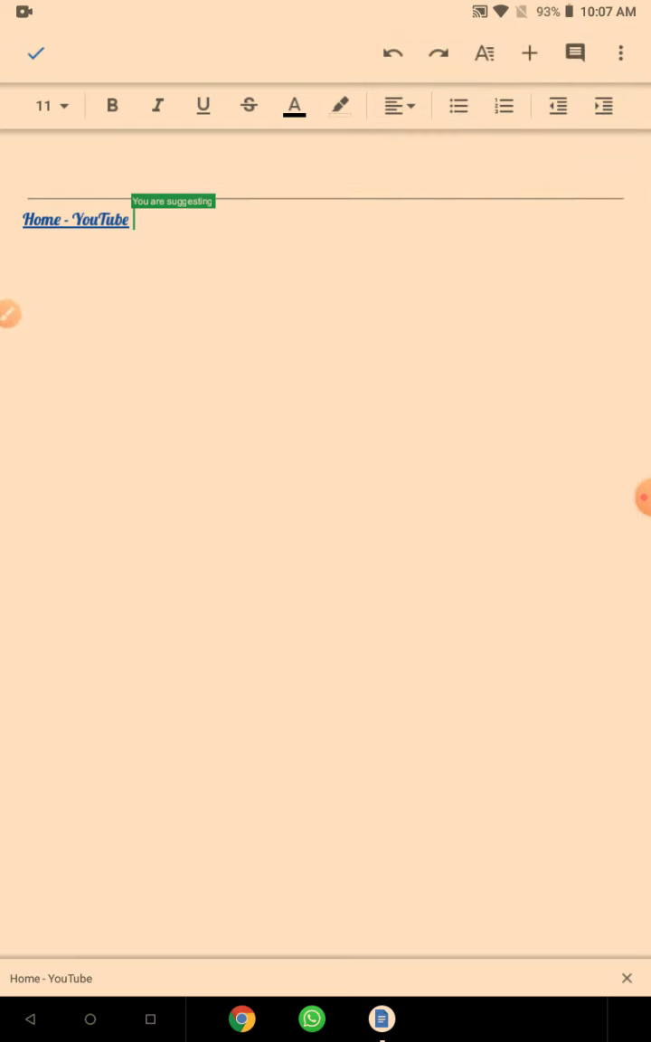
Run a spell check, which finds nothing to correct
click(620, 53)
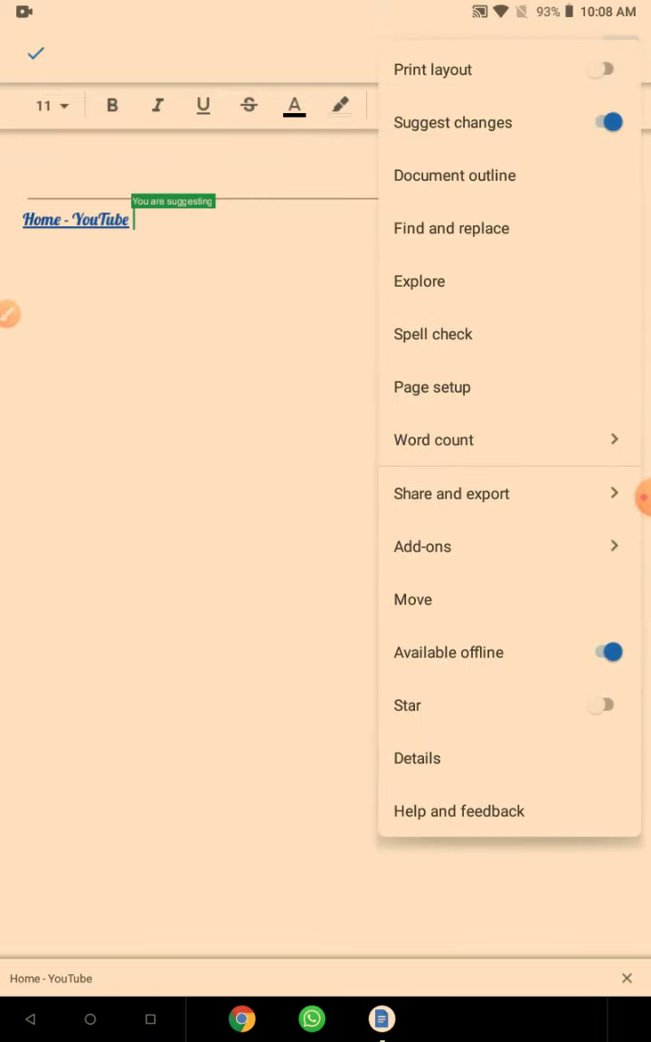
click(433, 331)
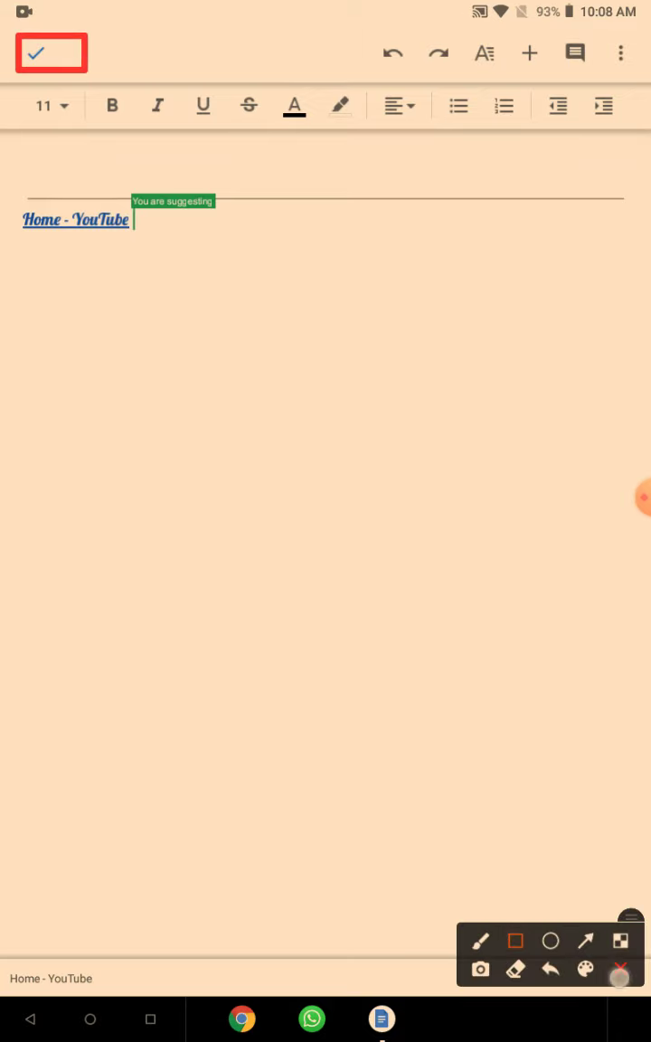
click(621, 968)
Finish editing and begin renaming the untitled document to 'Home - YouTube'
click(36, 52)
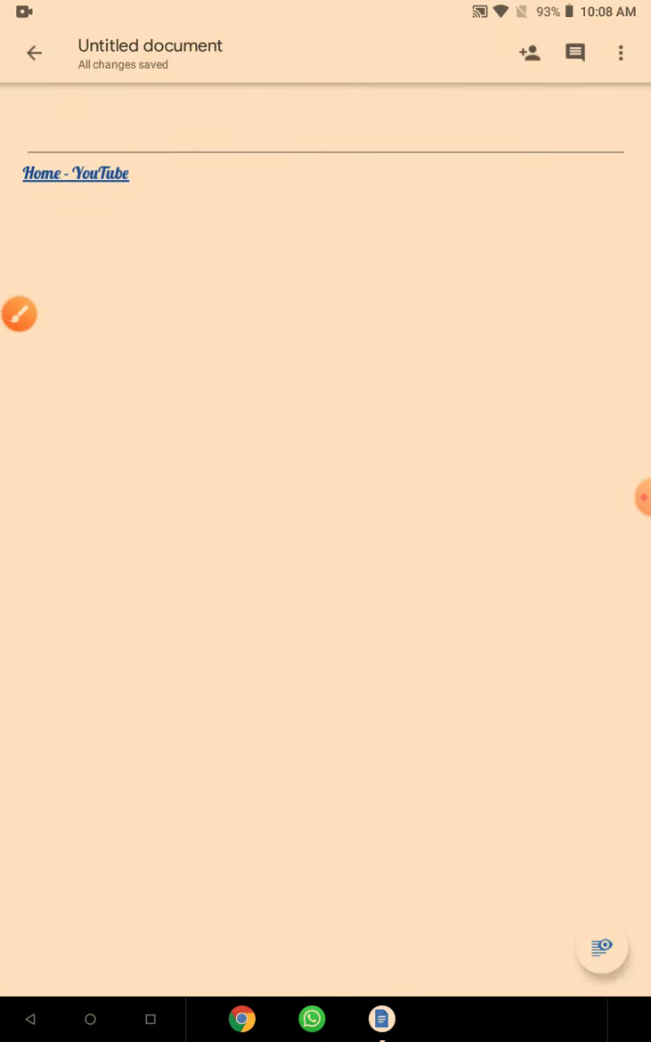
click(19, 314)
click(515, 941)
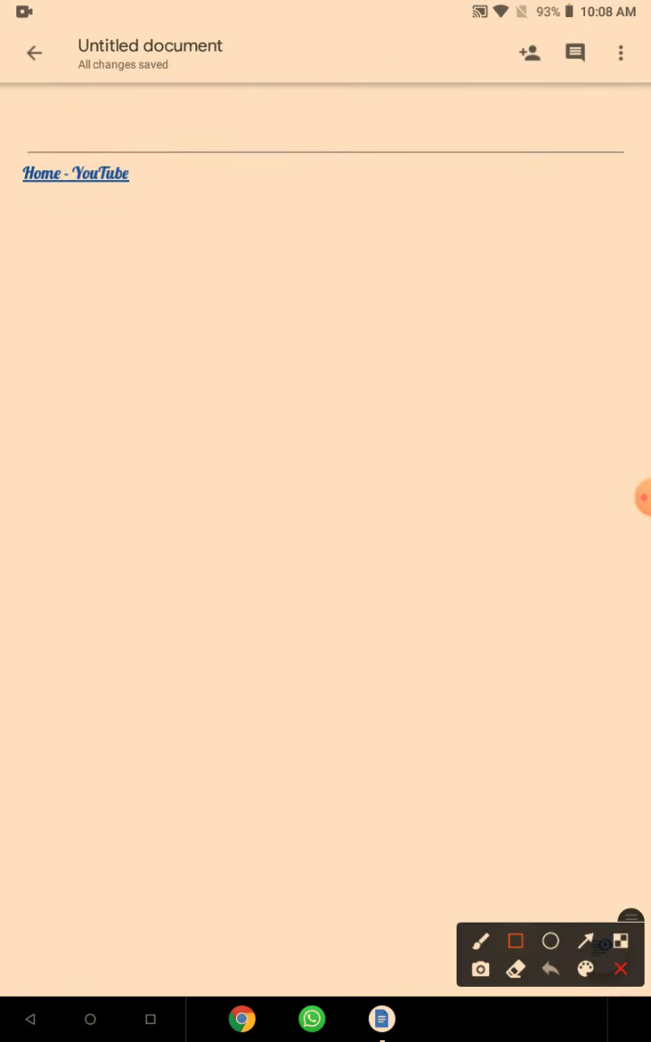
drag(150, 18, 204, 98)
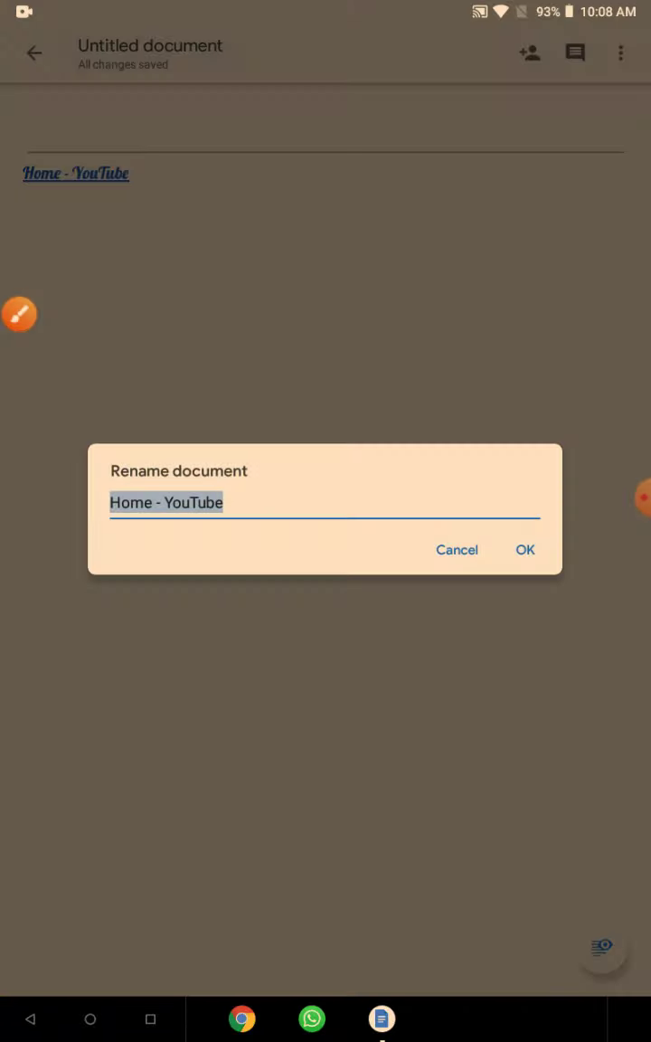
click(251, 314)
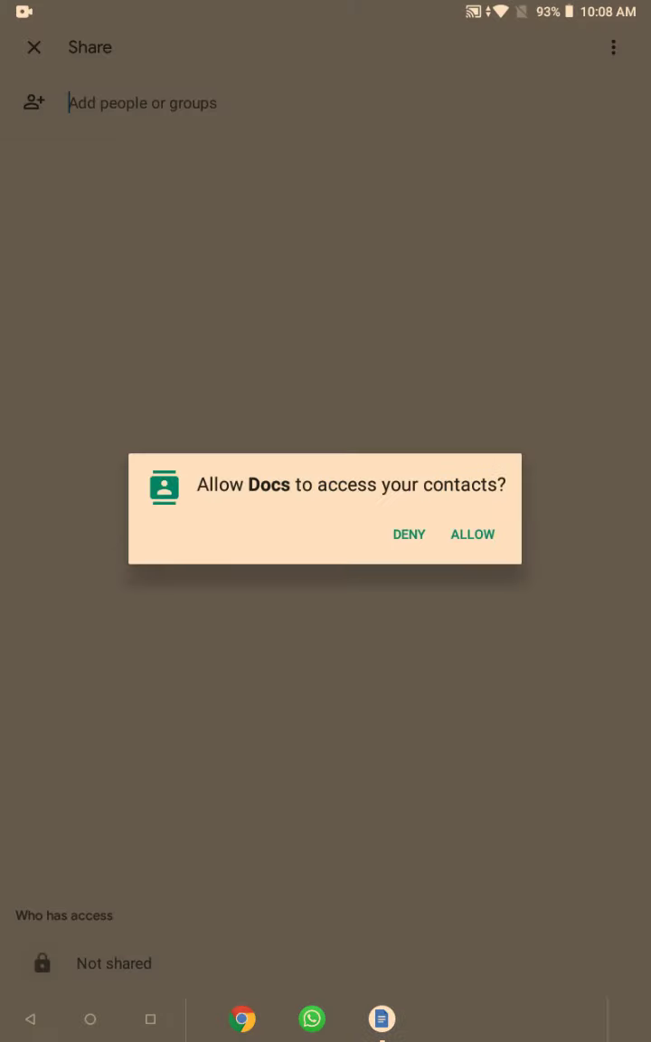
Allow contacts access and add a contact by name in Add people as Editor
click(482, 527)
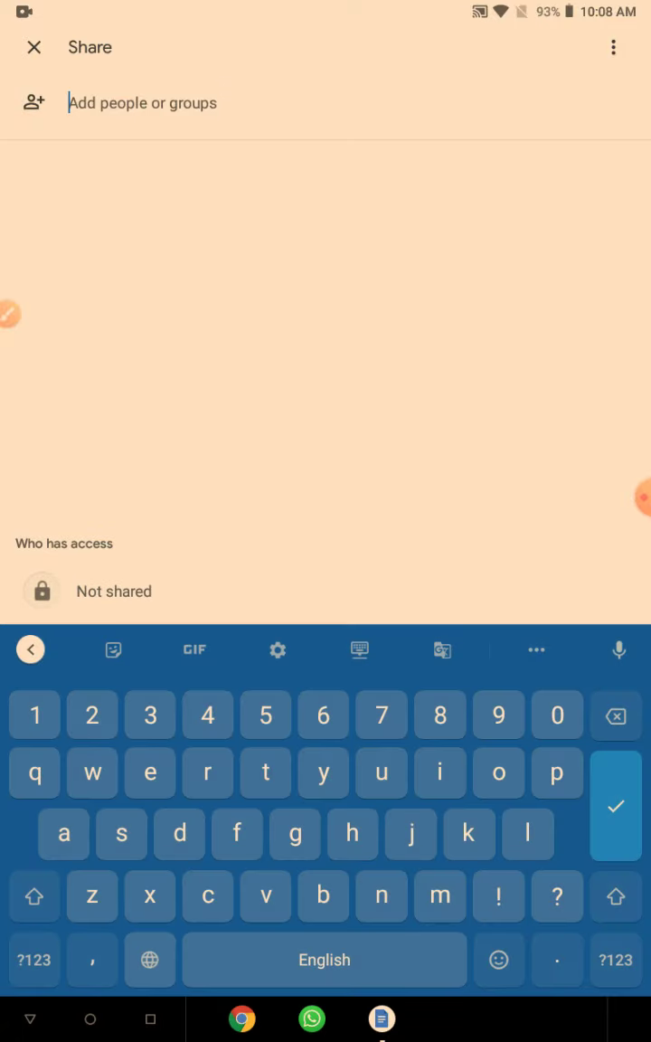
text(prat)
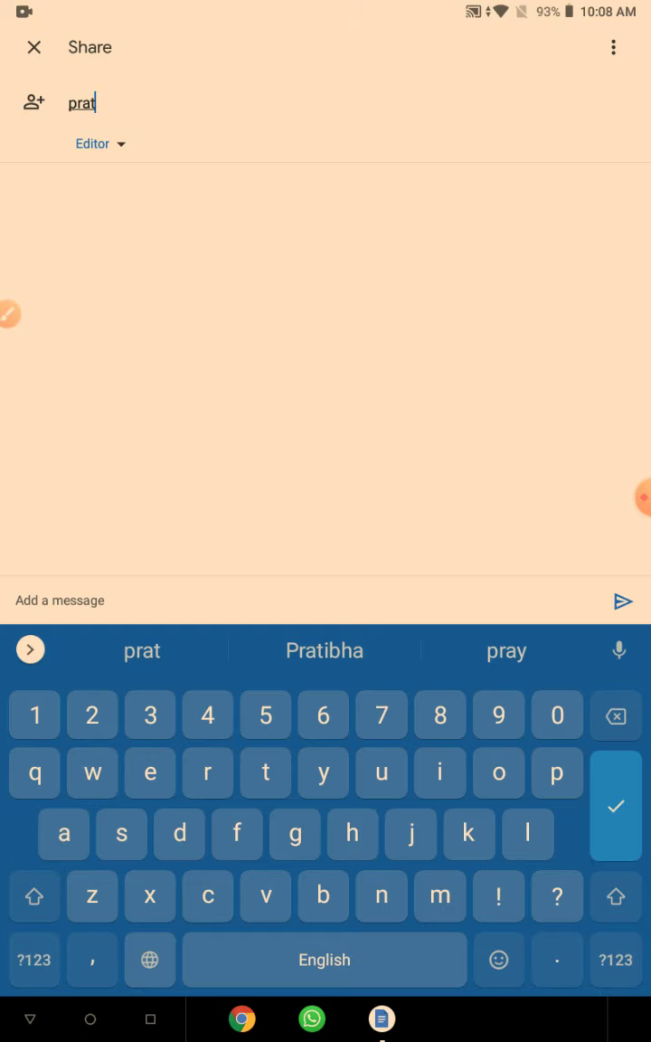
click(348, 650)
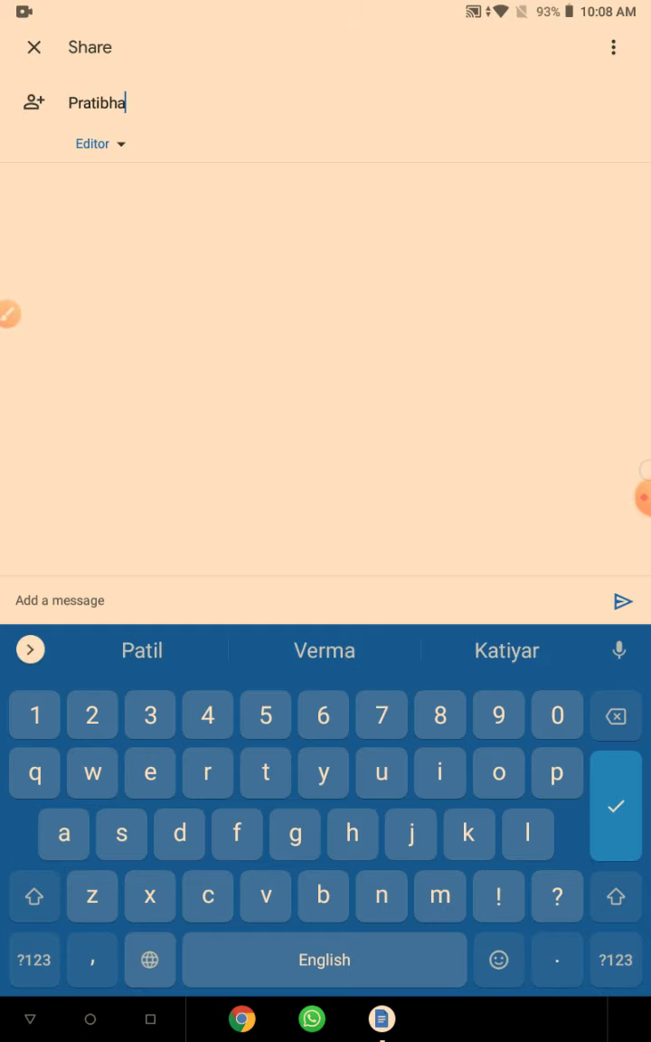
click(625, 496)
click(583, 525)
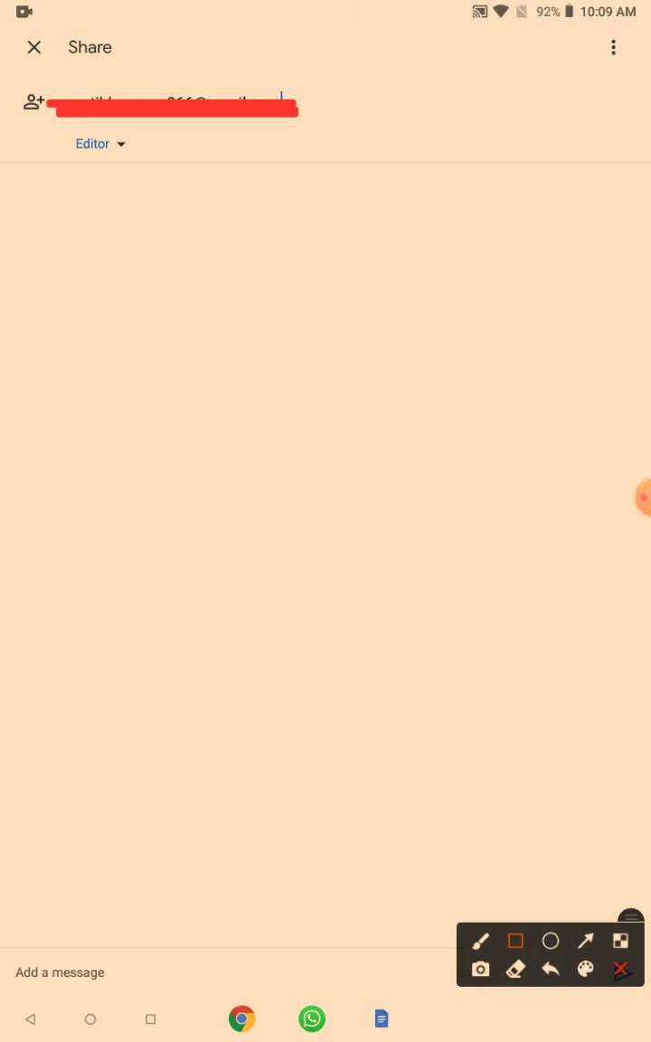
Send the Editor share invitation and return to the document list
drag(63, 133, 158, 171)
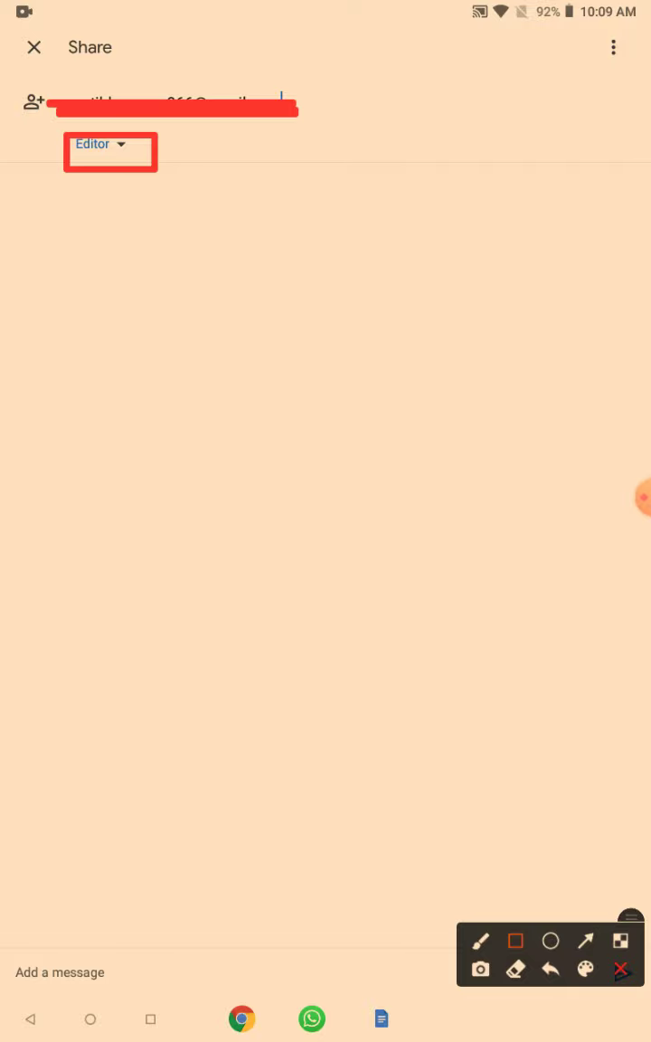
click(621, 970)
click(642, 497)
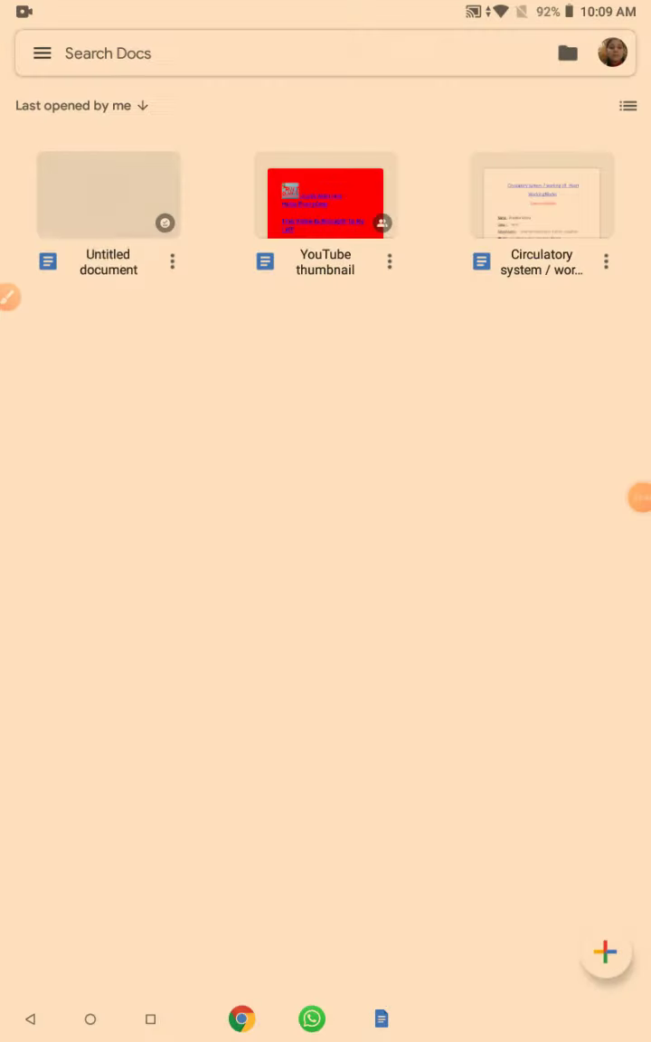
Create a new document from the Education APA Report template and scroll through its sections
click(605, 952)
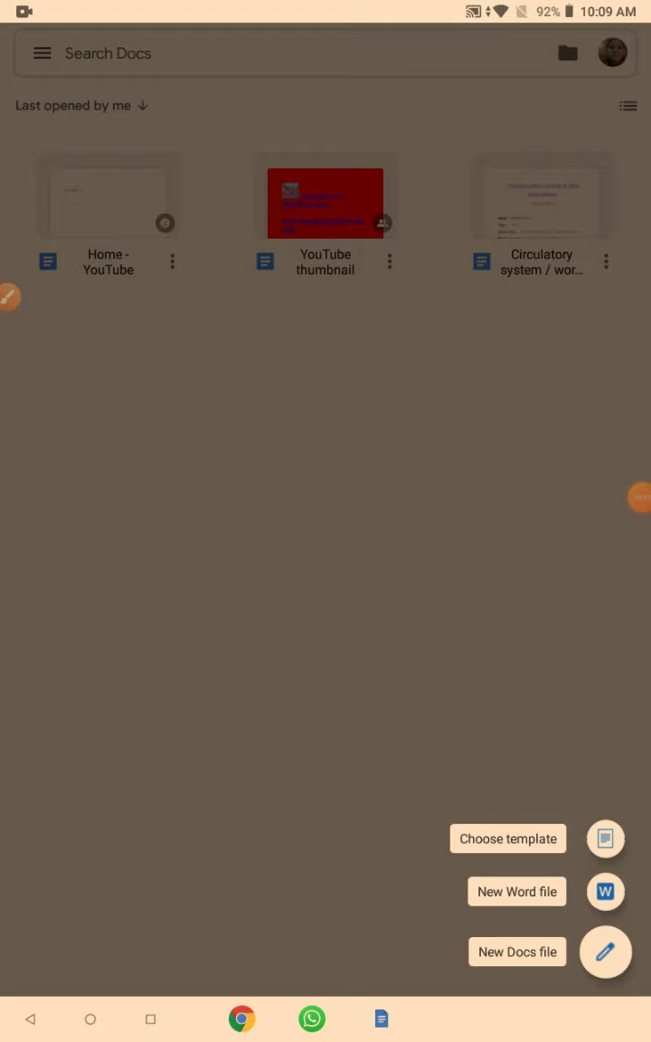
click(605, 951)
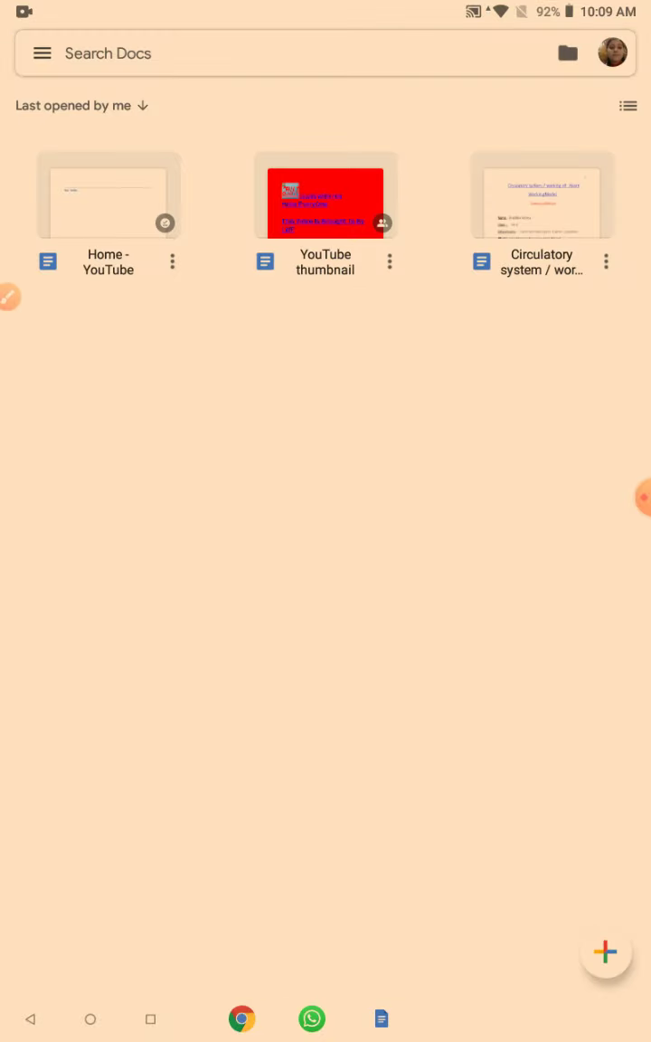
scroll(499, 382, down, 3)
scroll(499, 382, down, 6)
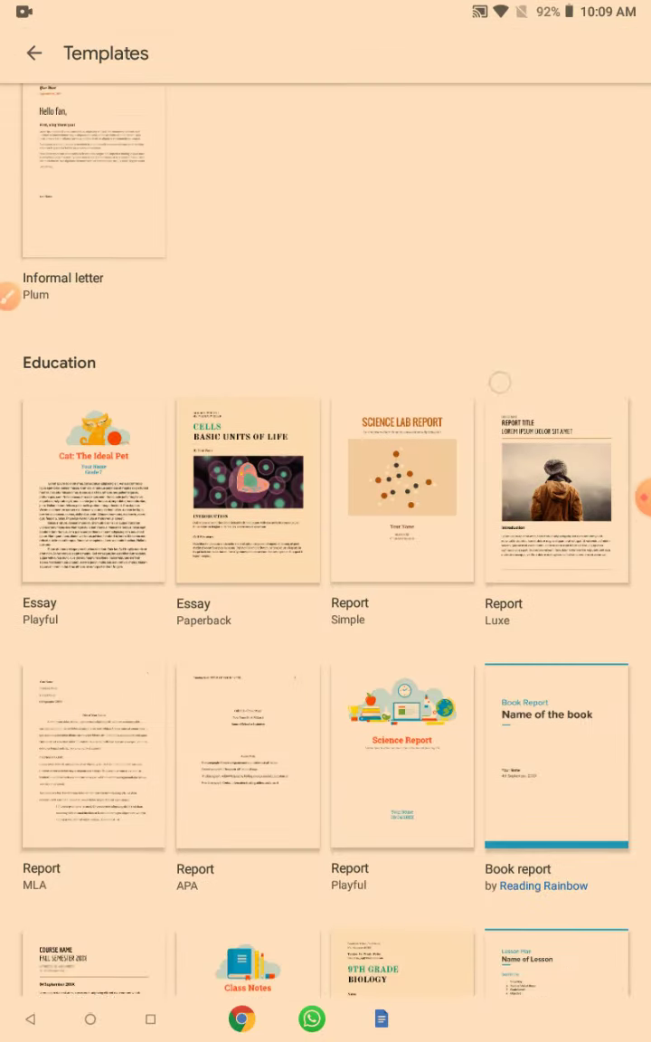
click(402, 533)
scroll(442, 493, down, 10)
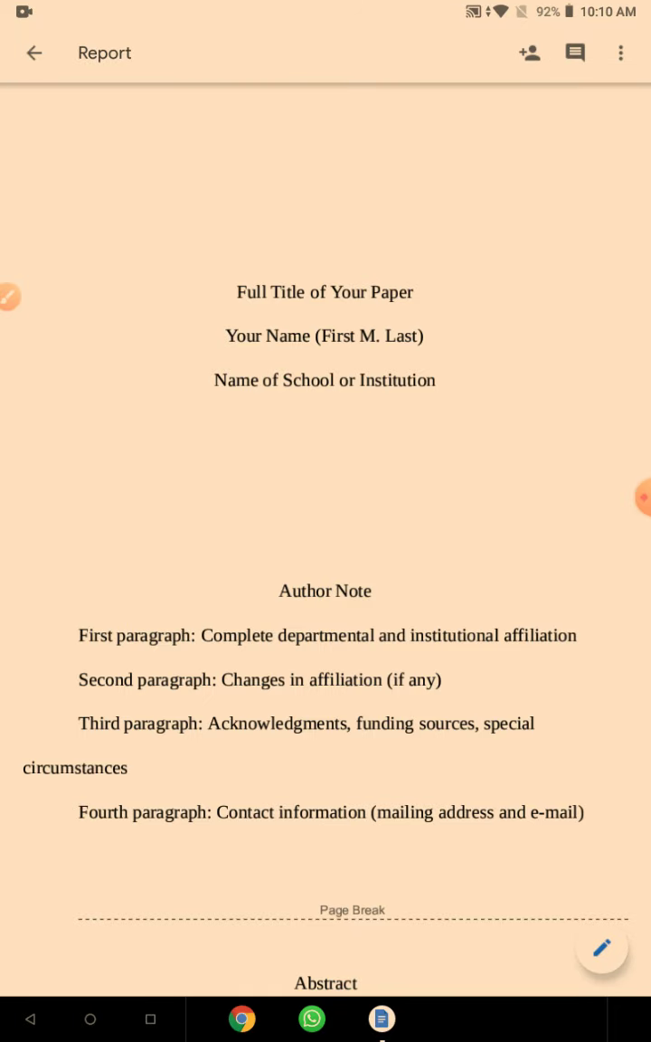
scroll(312, 827, down, 5)
scroll(486, 479, down, 15)
scroll(326, 521, down, 10)
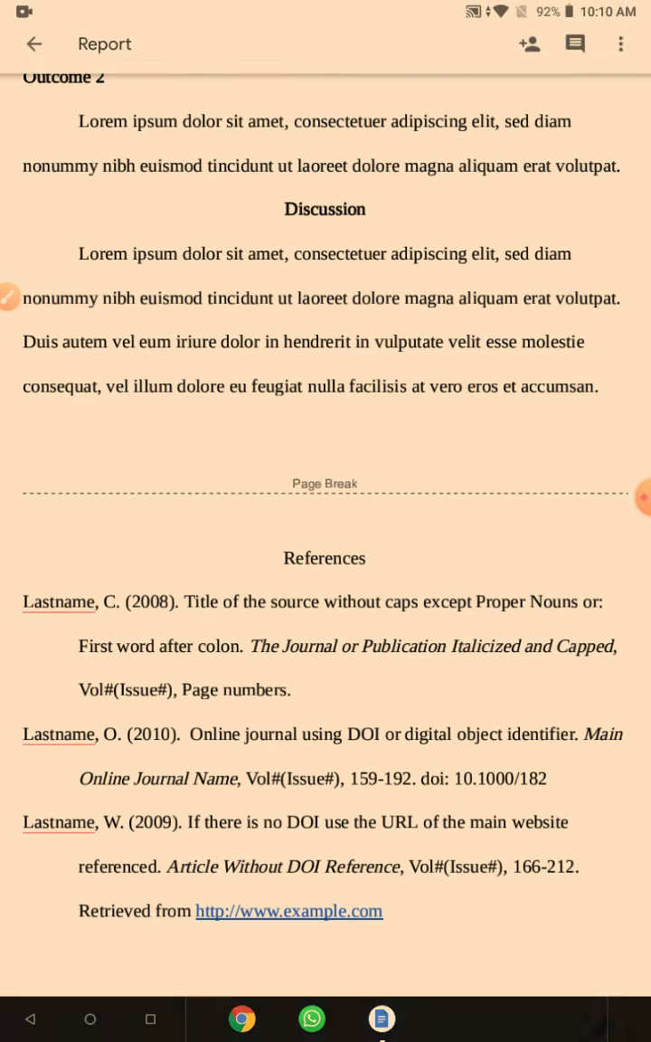
click(35, 72)
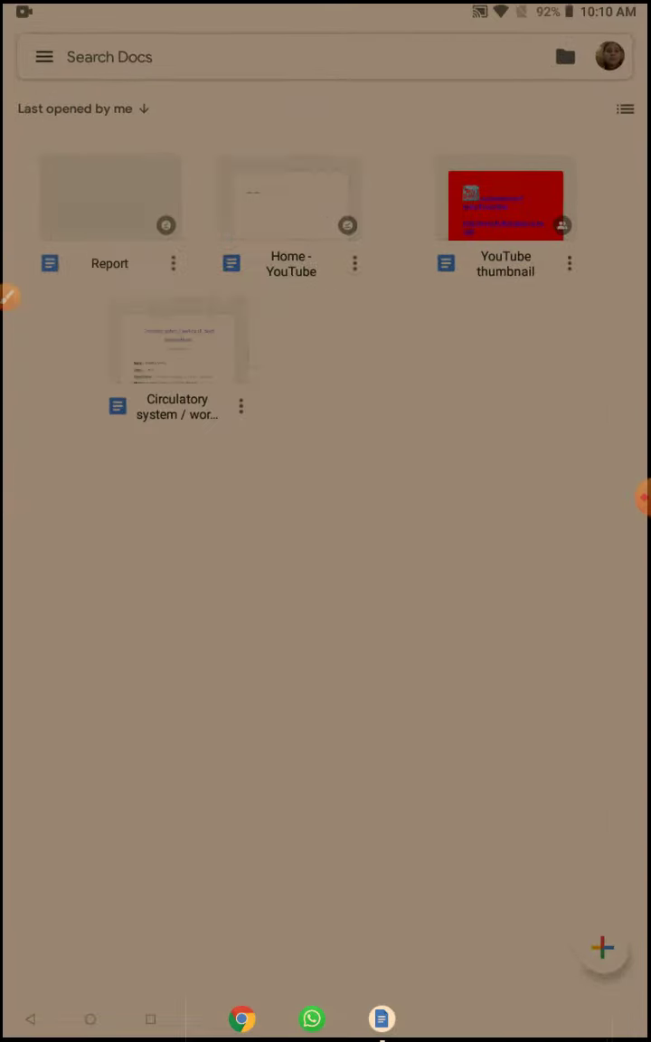
click(605, 952)
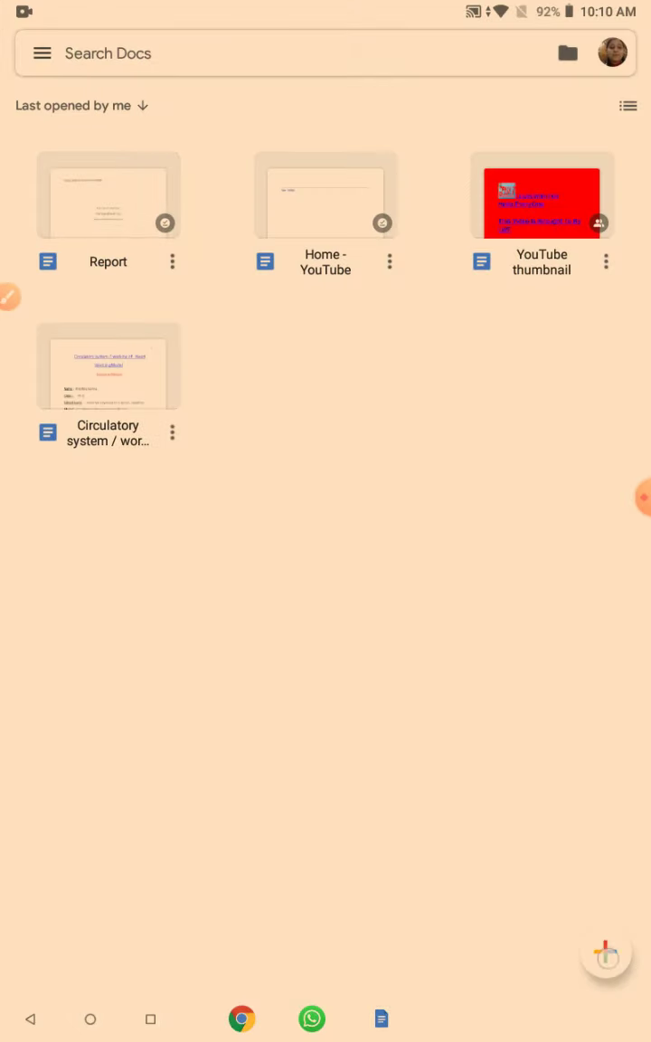